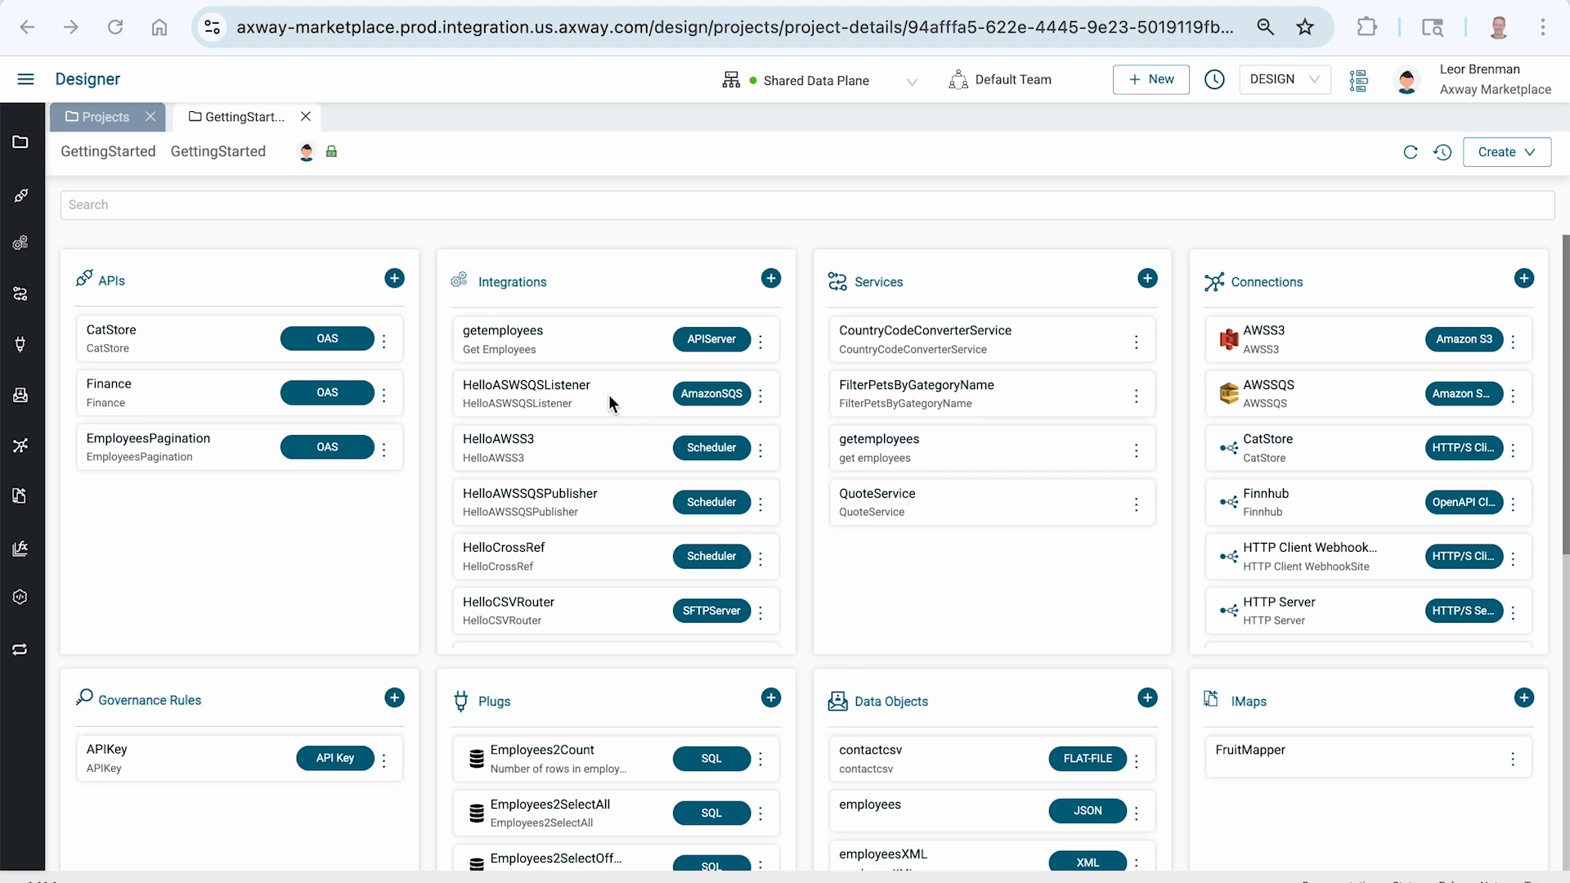
Find the HelloDB2 integration in the GettingStarted project's Integrations and open it
scroll(605, 399, "down", 2)
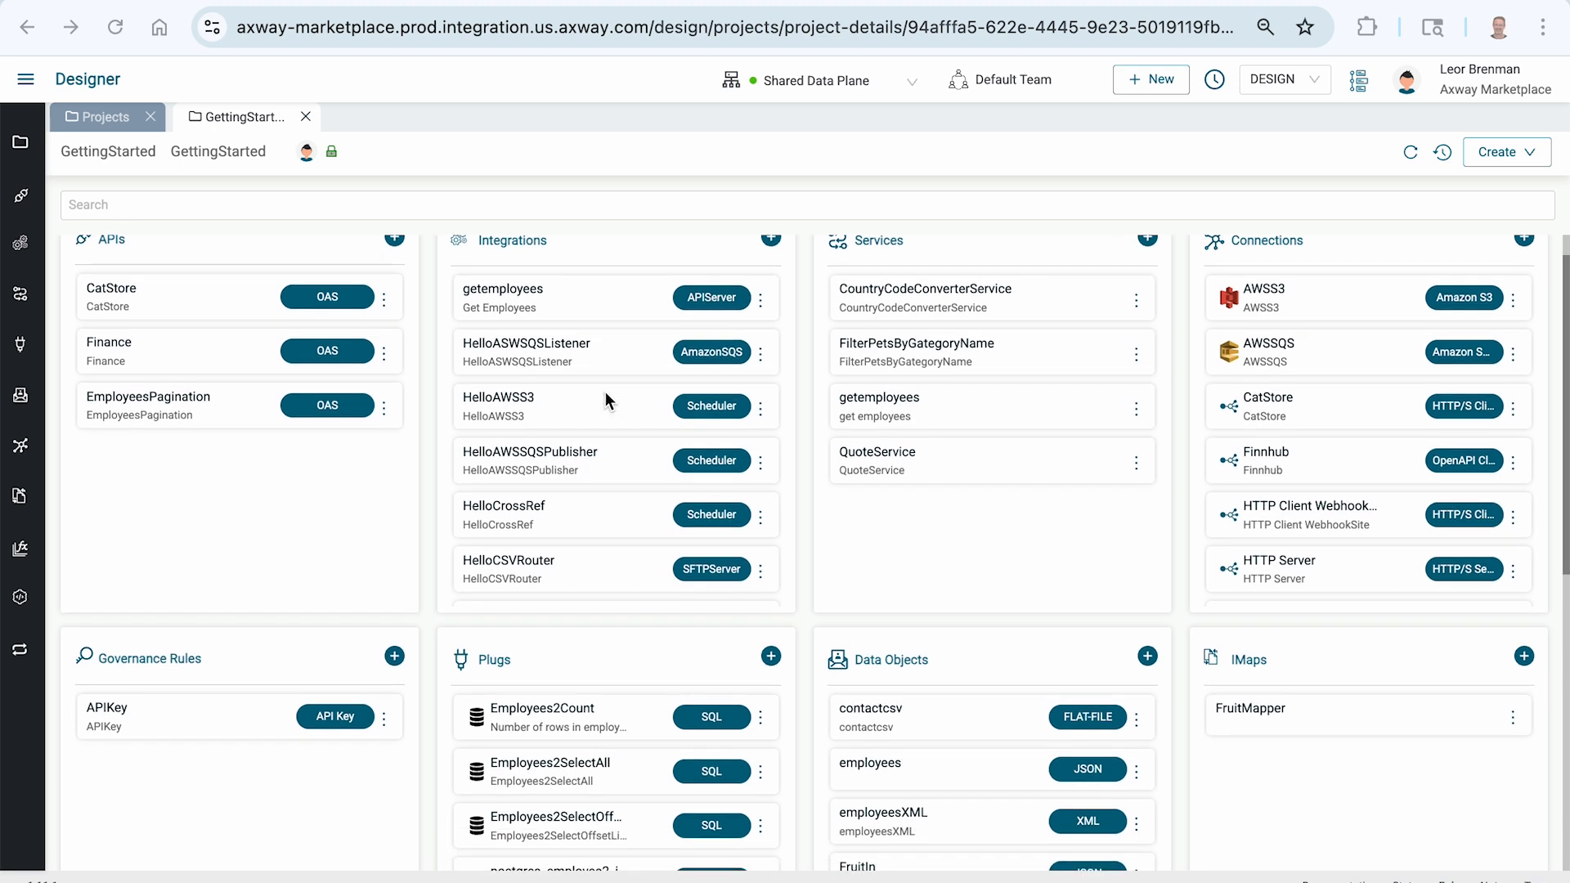
scroll(607, 401, "down", 1)
scroll(603, 400, "up", 2)
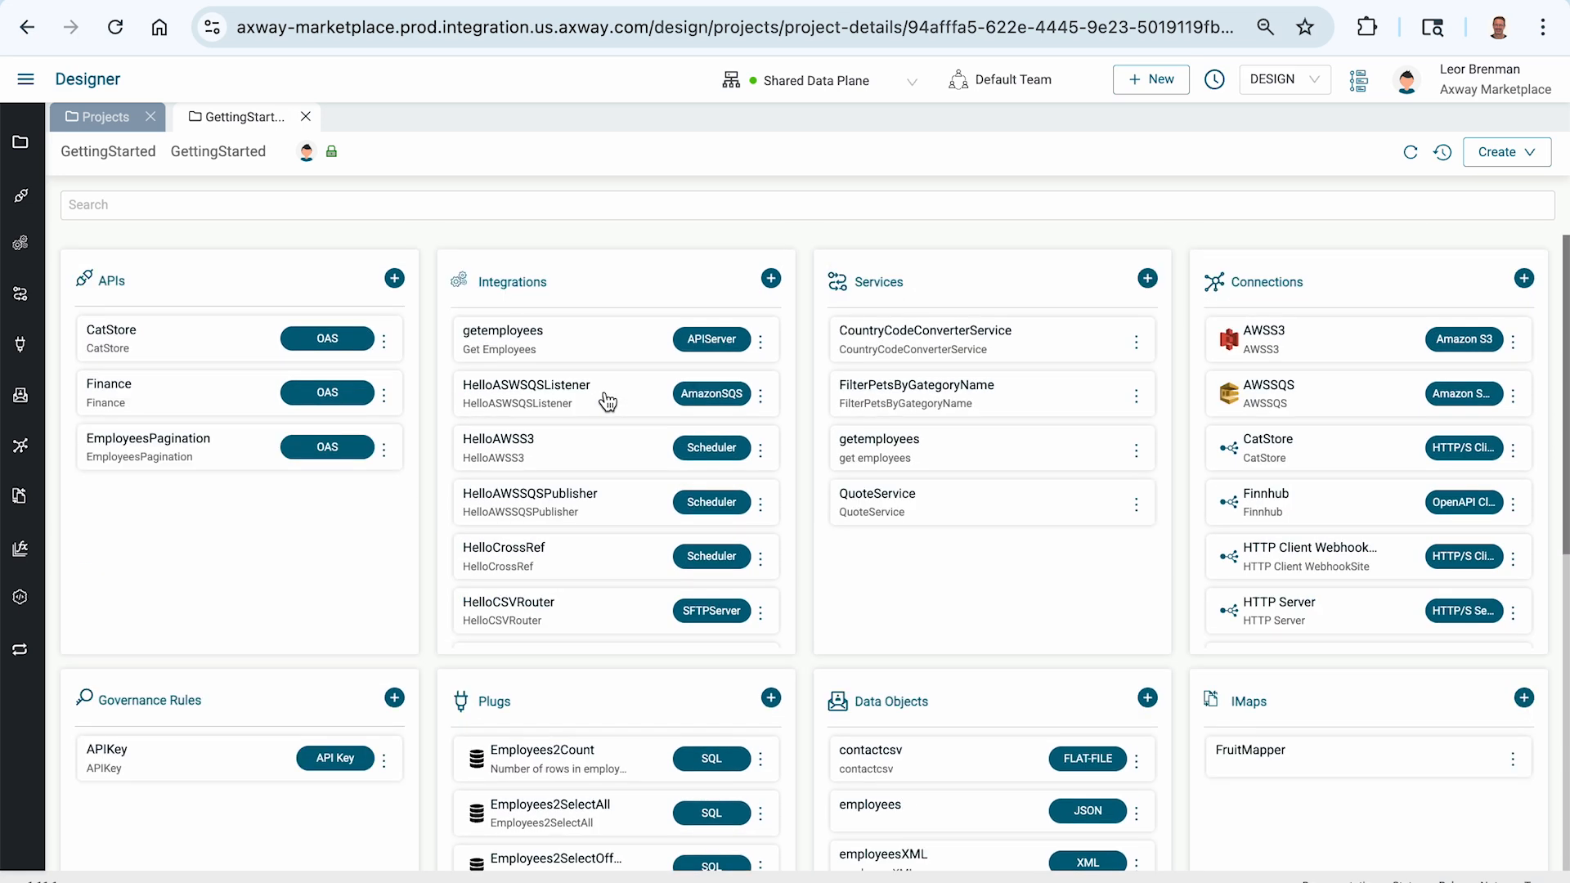
scroll(605, 400, "down", 2)
scroll(736, 490, "down", 4)
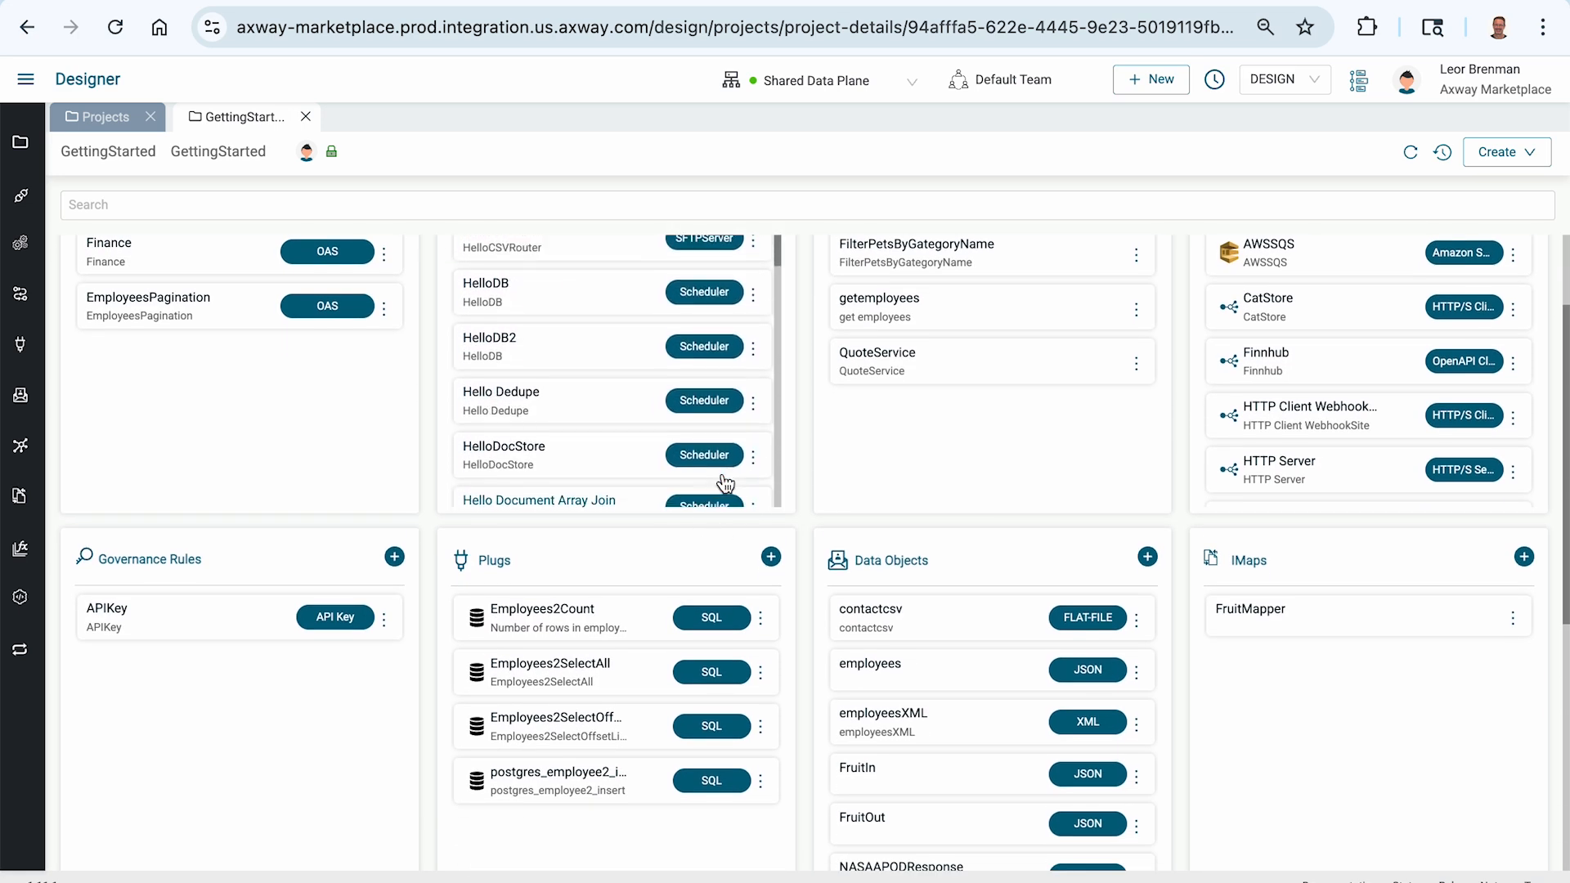
scroll(725, 484, "down", 6)
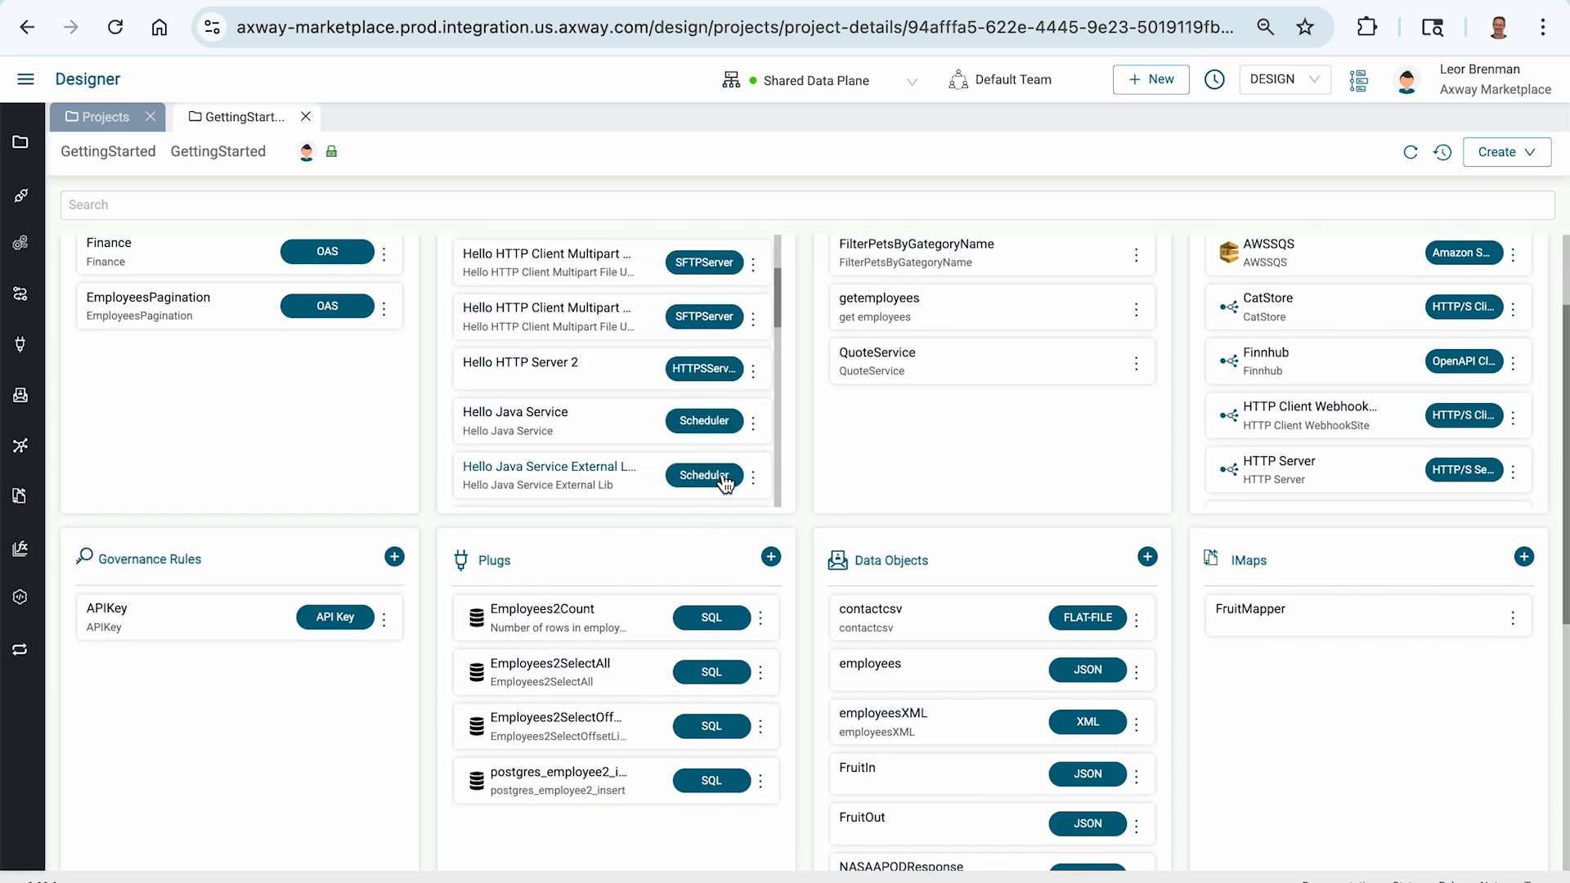
scroll(726, 484, "down", 5)
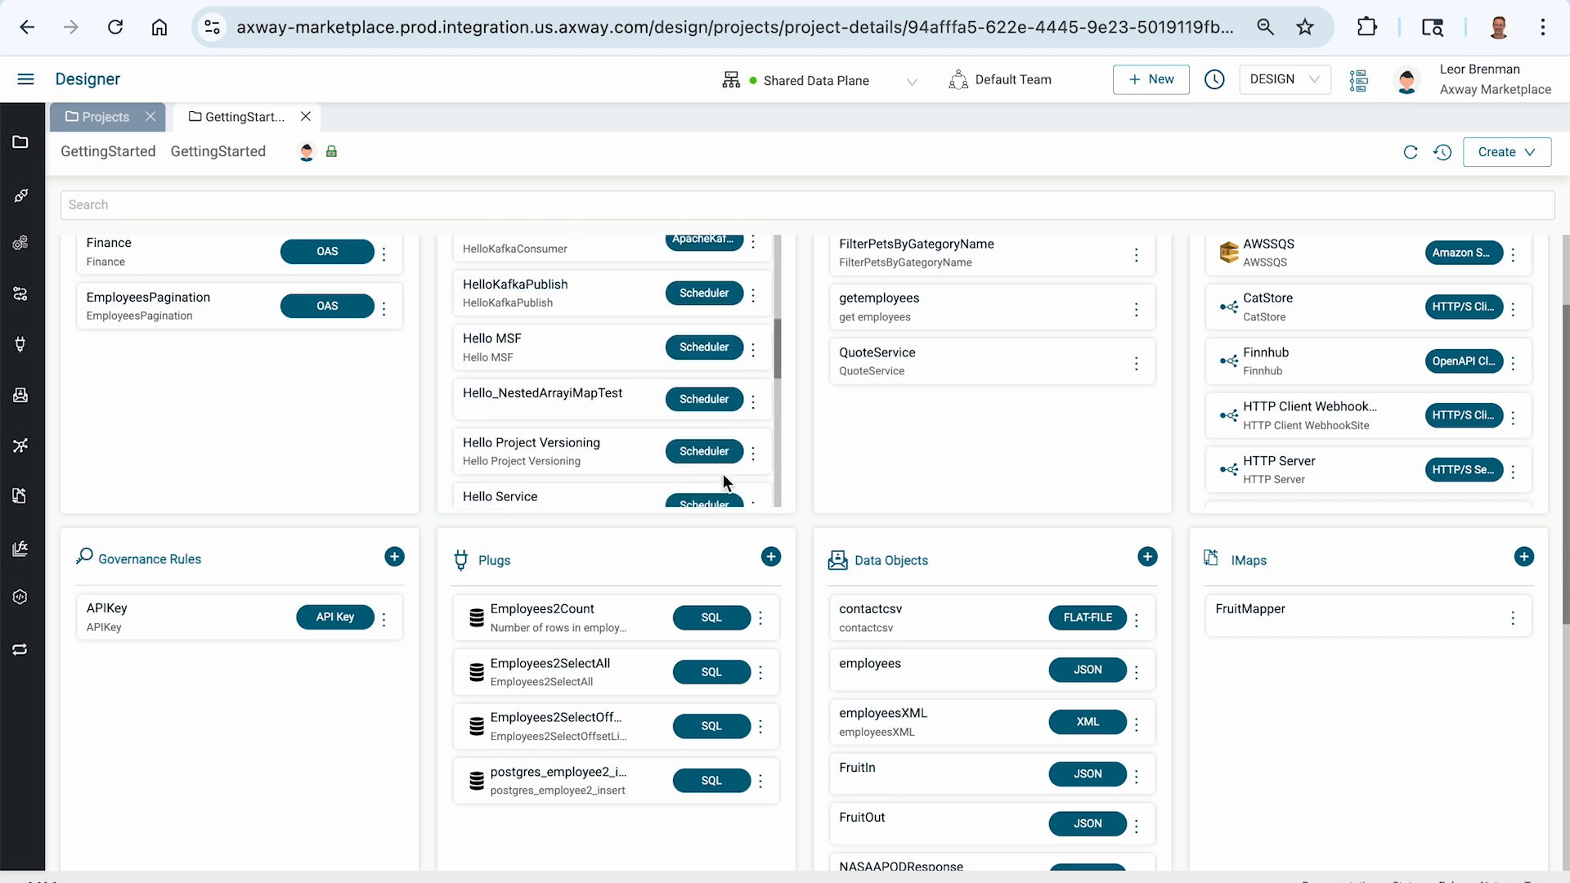
scroll(726, 484, "up", 12)
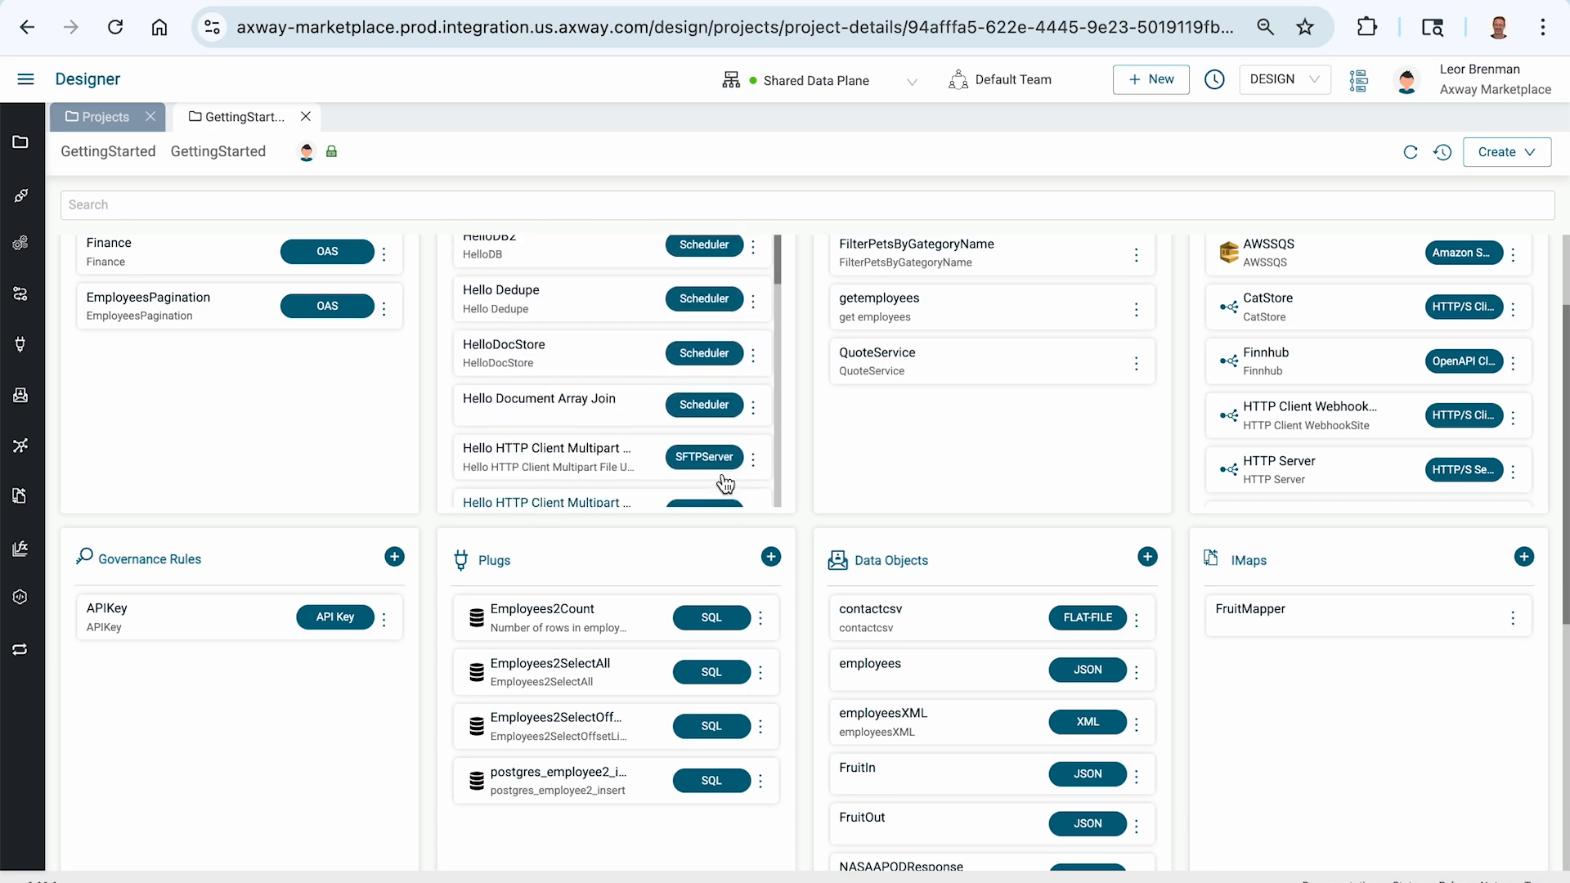
scroll(725, 484, "up", 3)
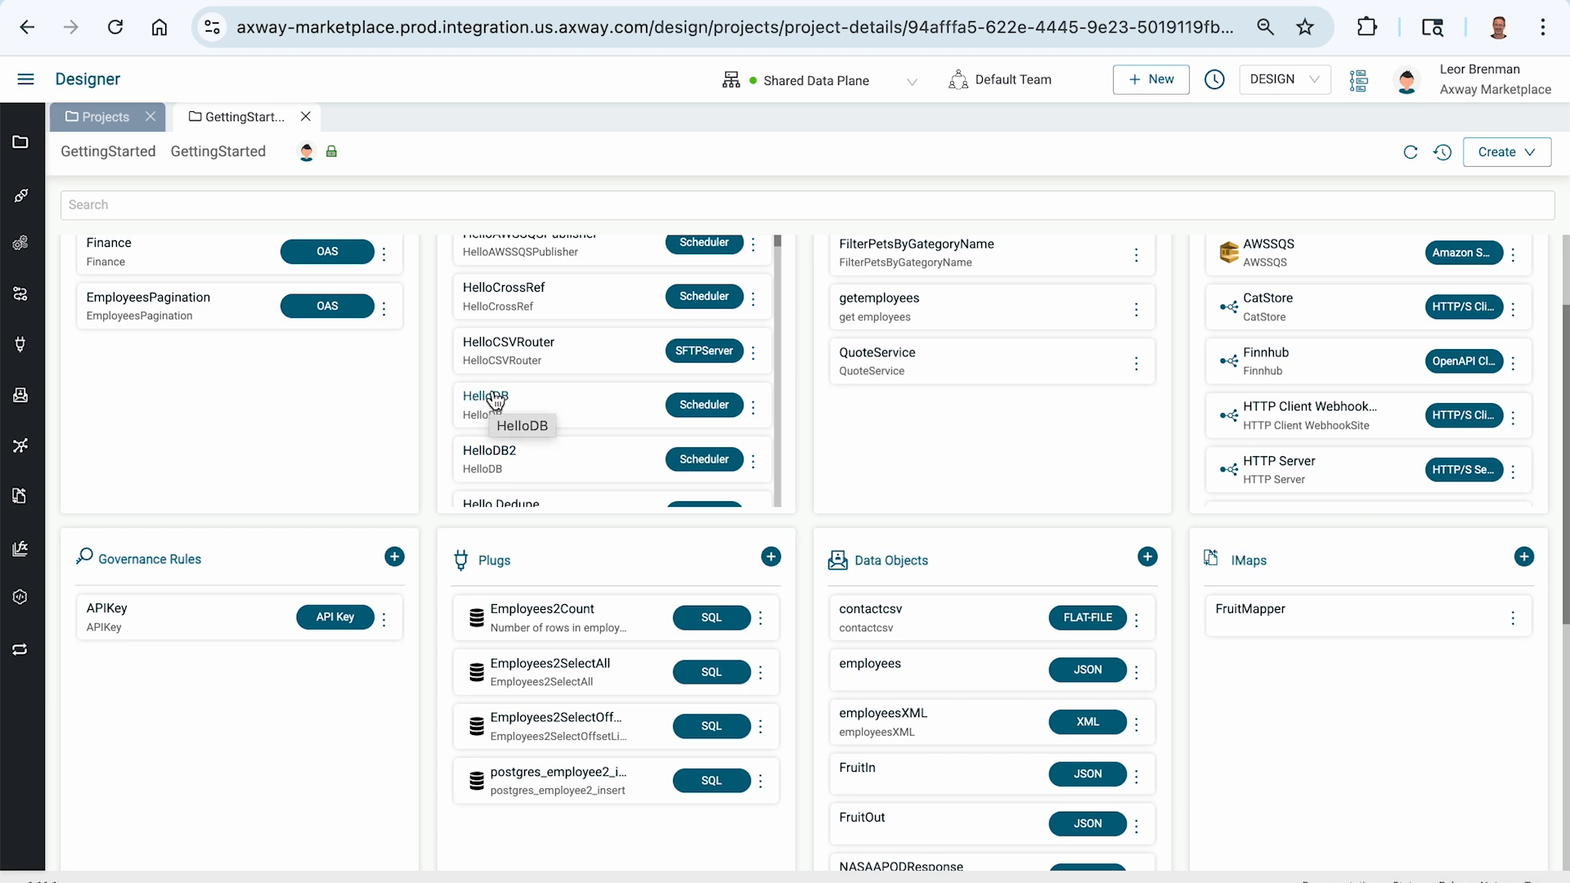
left_click(493, 449)
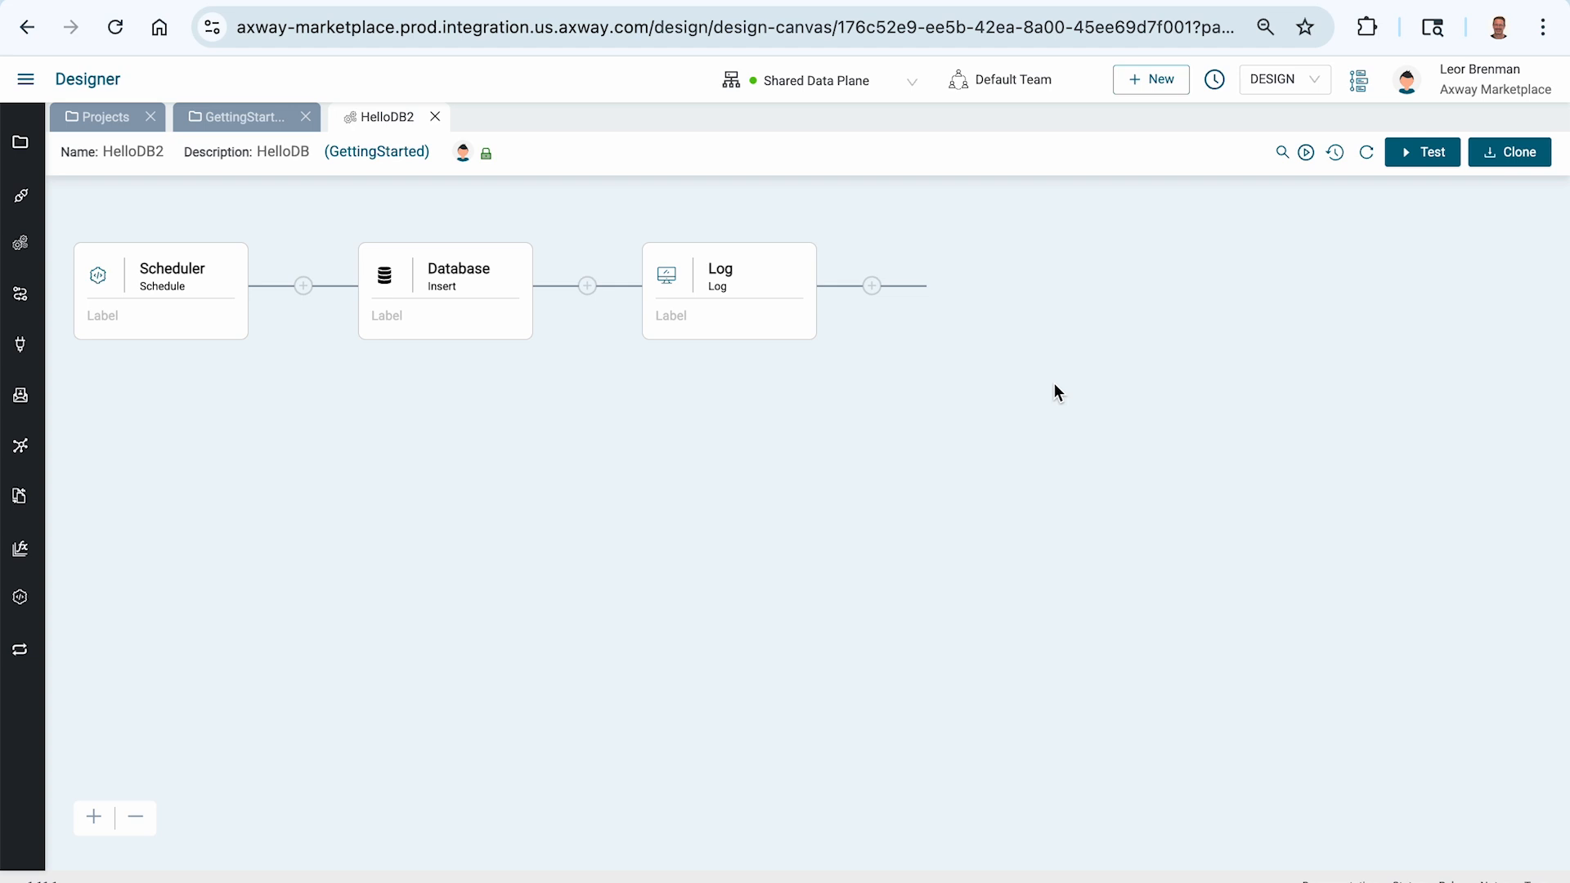
Clone the integration within GettingStarted, using "Hello Error Handling" as both its name and description
left_click(1519, 153)
double_click(683, 187)
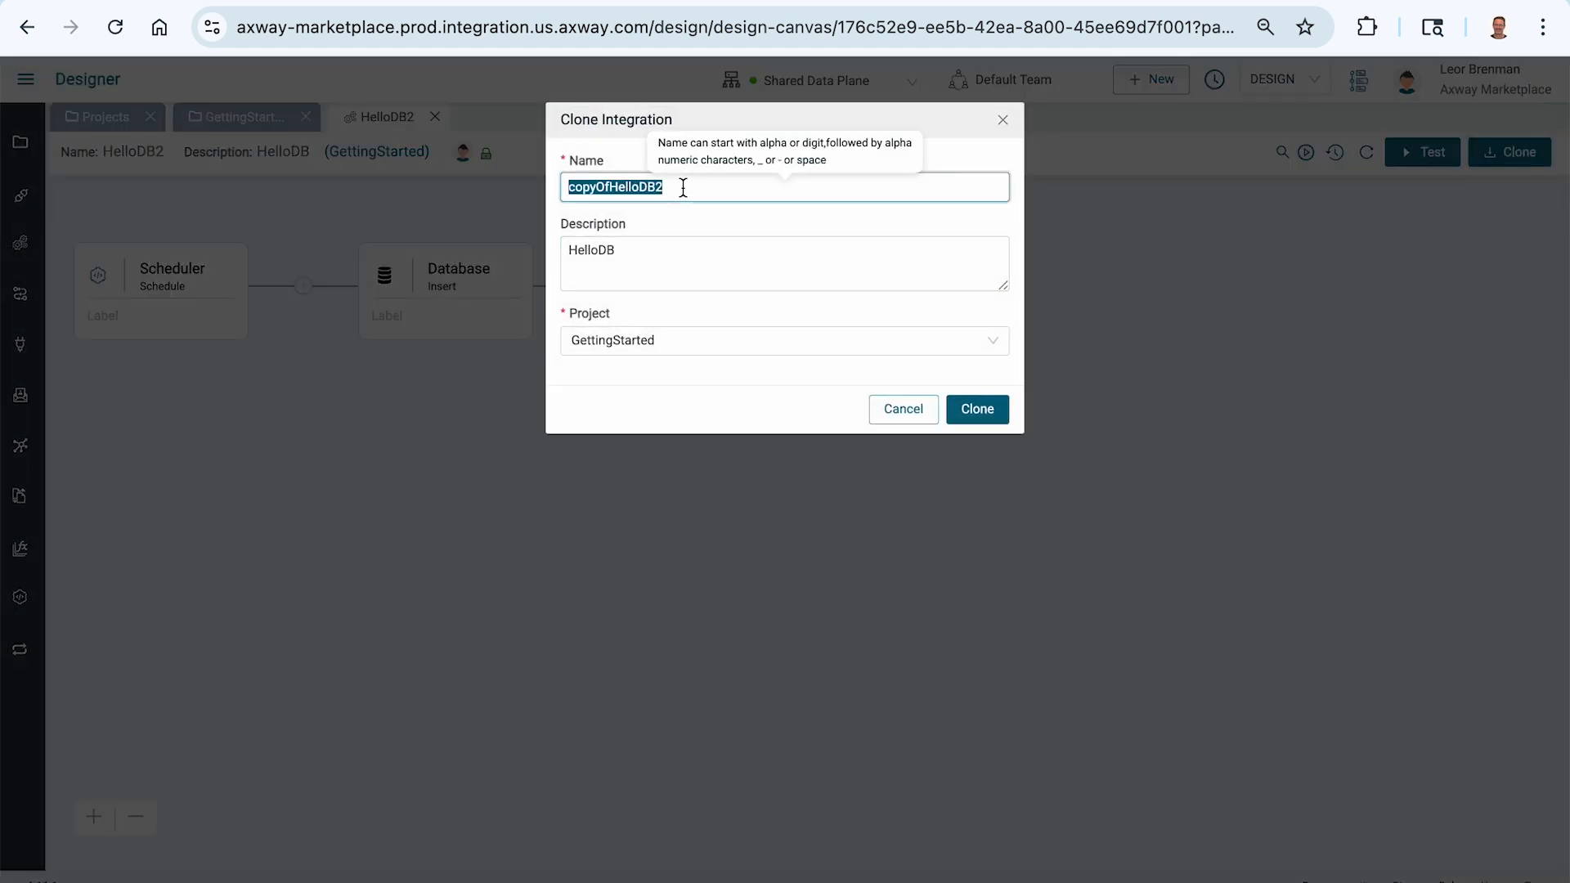
type("He")
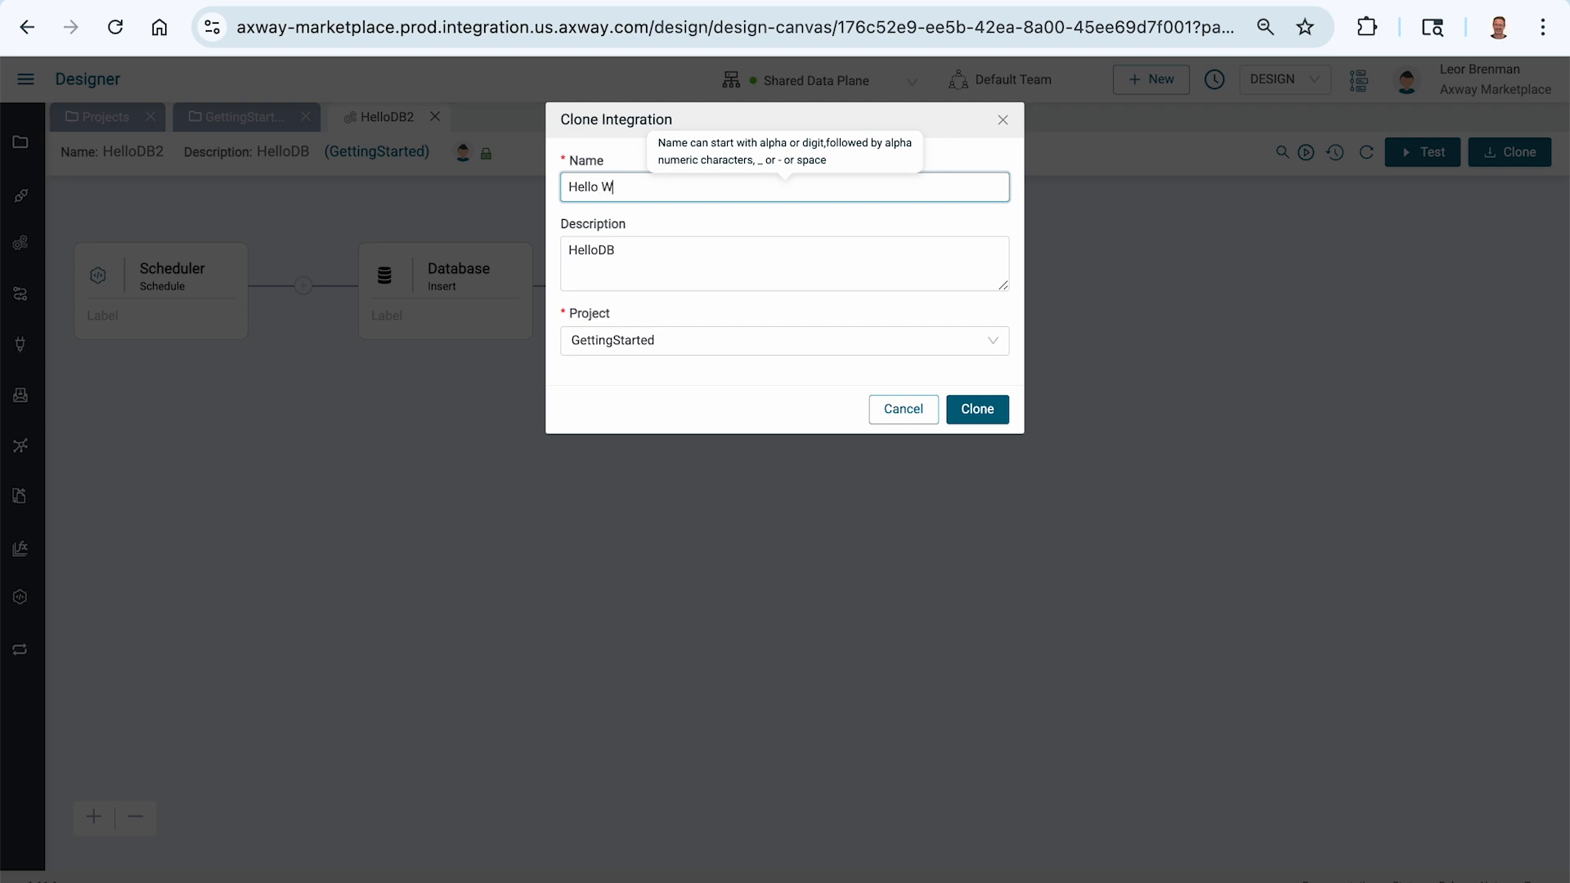
type("llo Error Handling")
key("ctrl+a")
key("ctrl+c")
key("Tab")
key("ctrl+a")
key("ctrl+v")
left_click(980, 410)
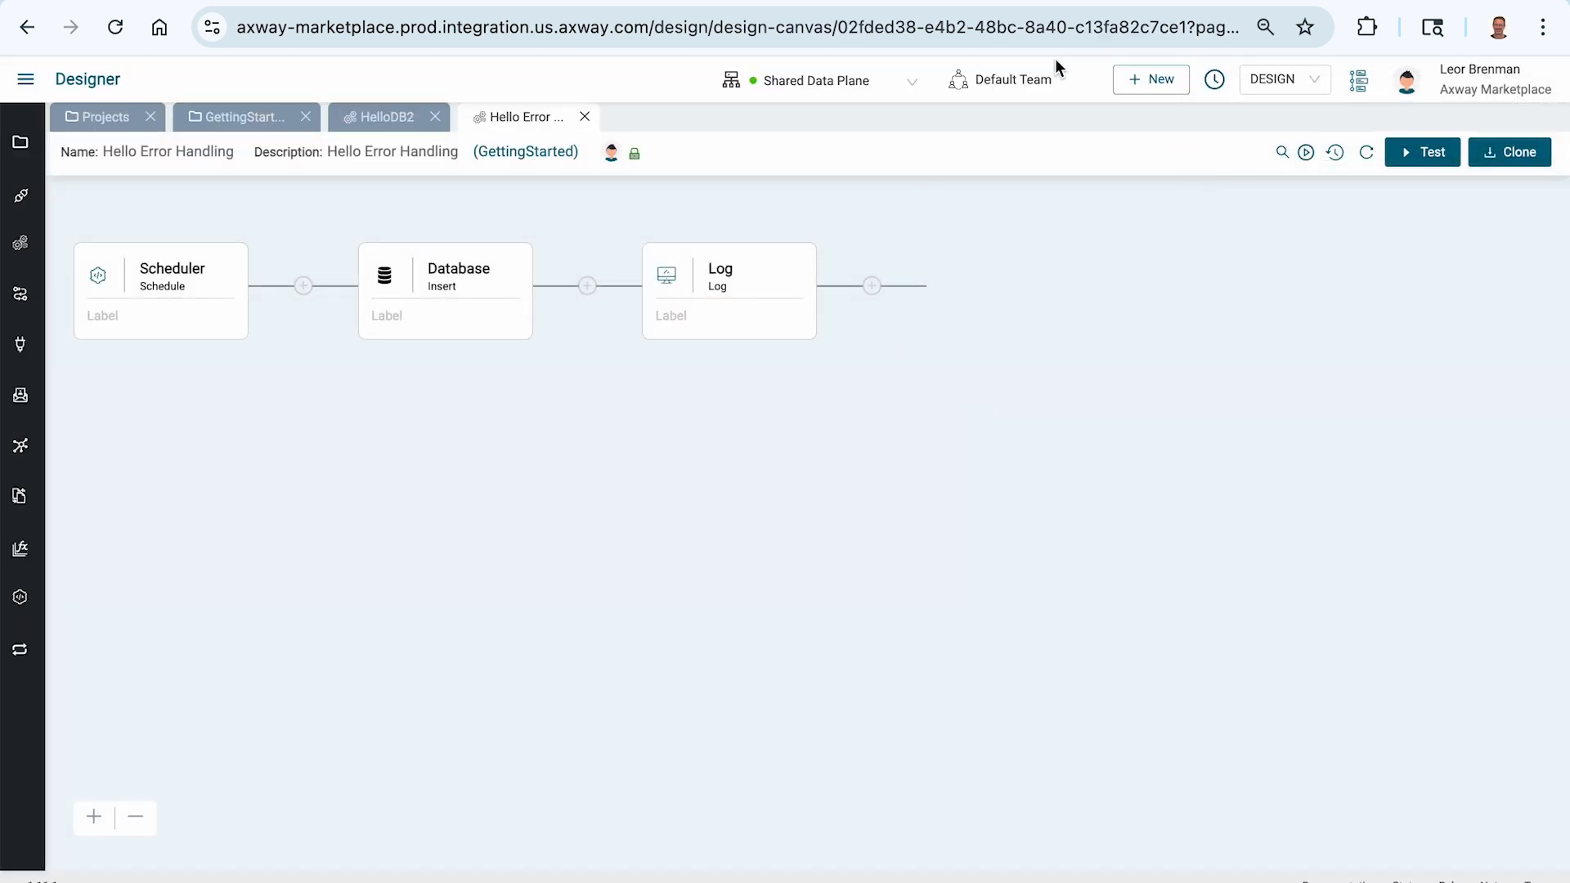
View the employees2 table in the Neon console, run a test of Hello Error Handling, and refresh the table data
left_click(610, 2)
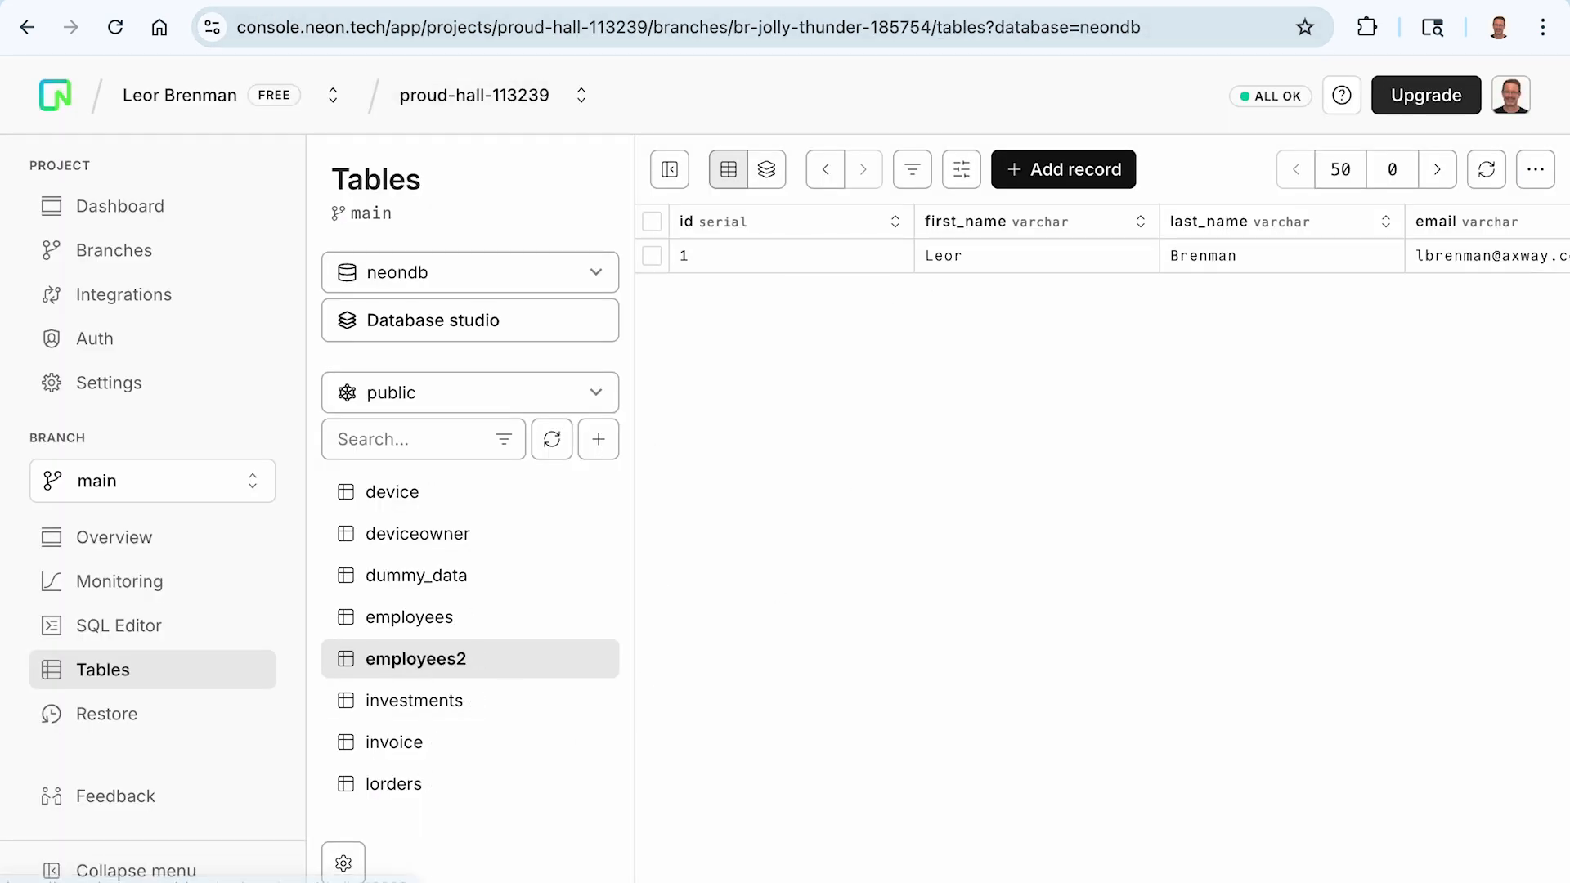
left_click(260, 4)
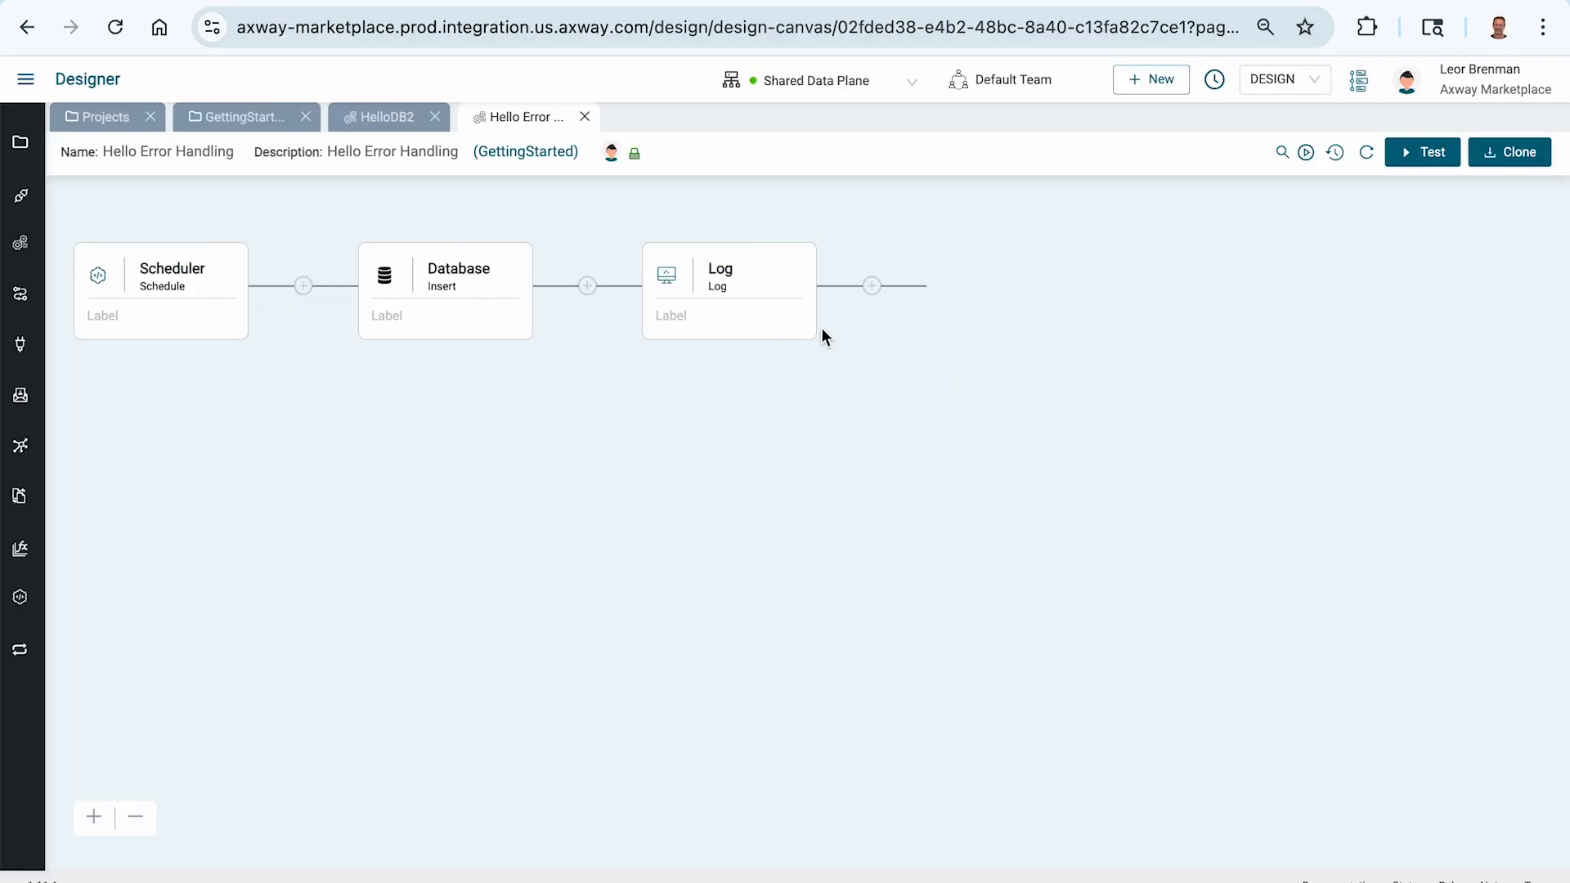
left_click(1432, 155)
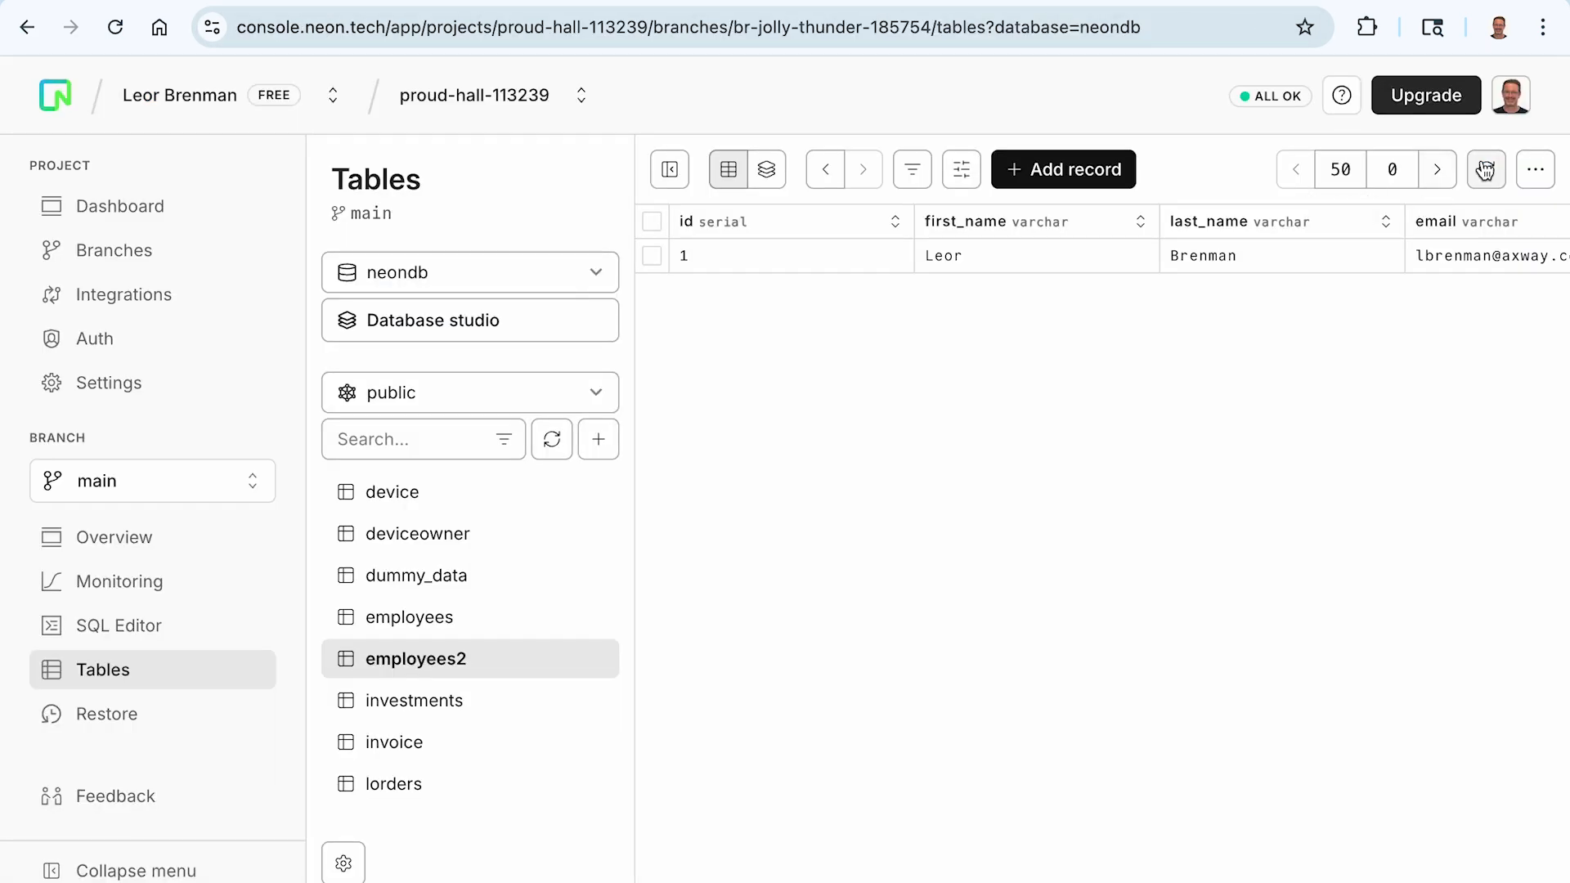
left_click(1486, 170)
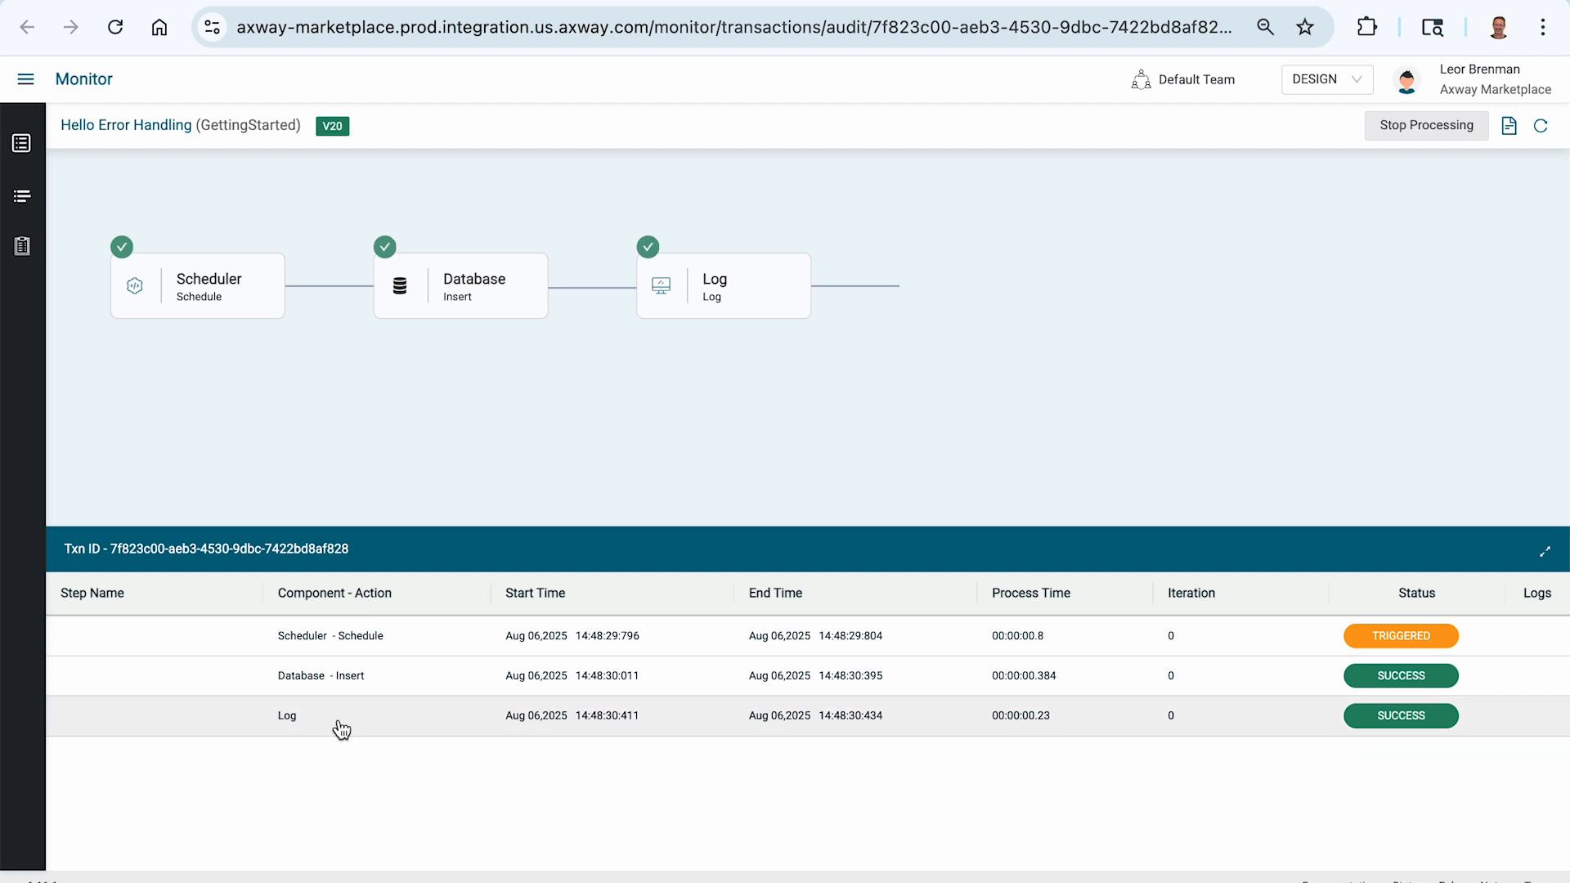
Examine the Log step's message and output in the test run's transaction details
left_click(439, 715)
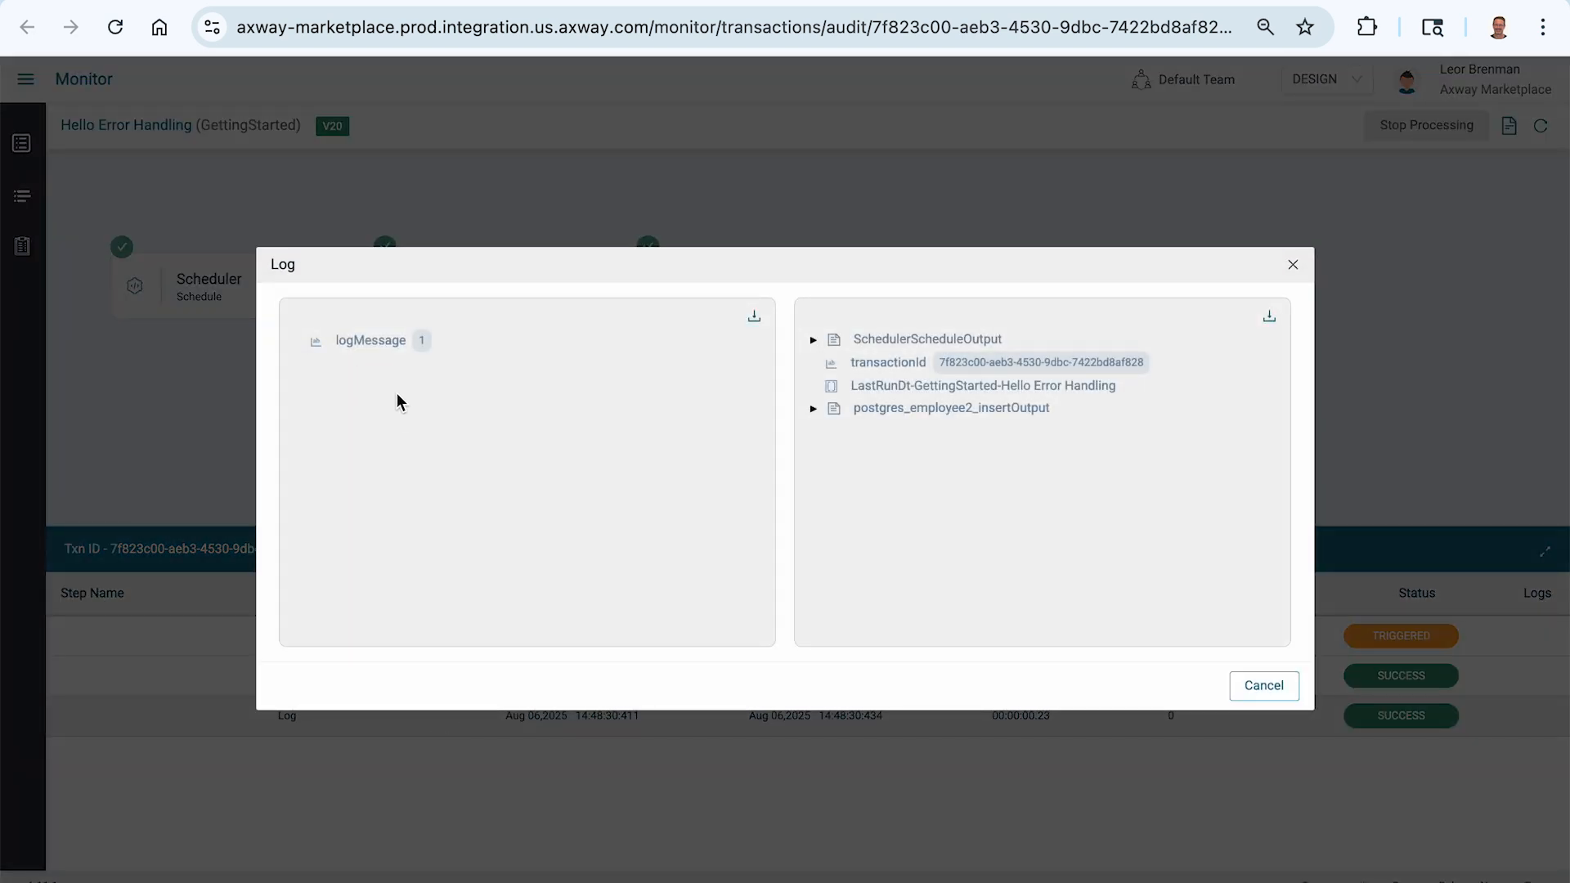
left_click(1293, 266)
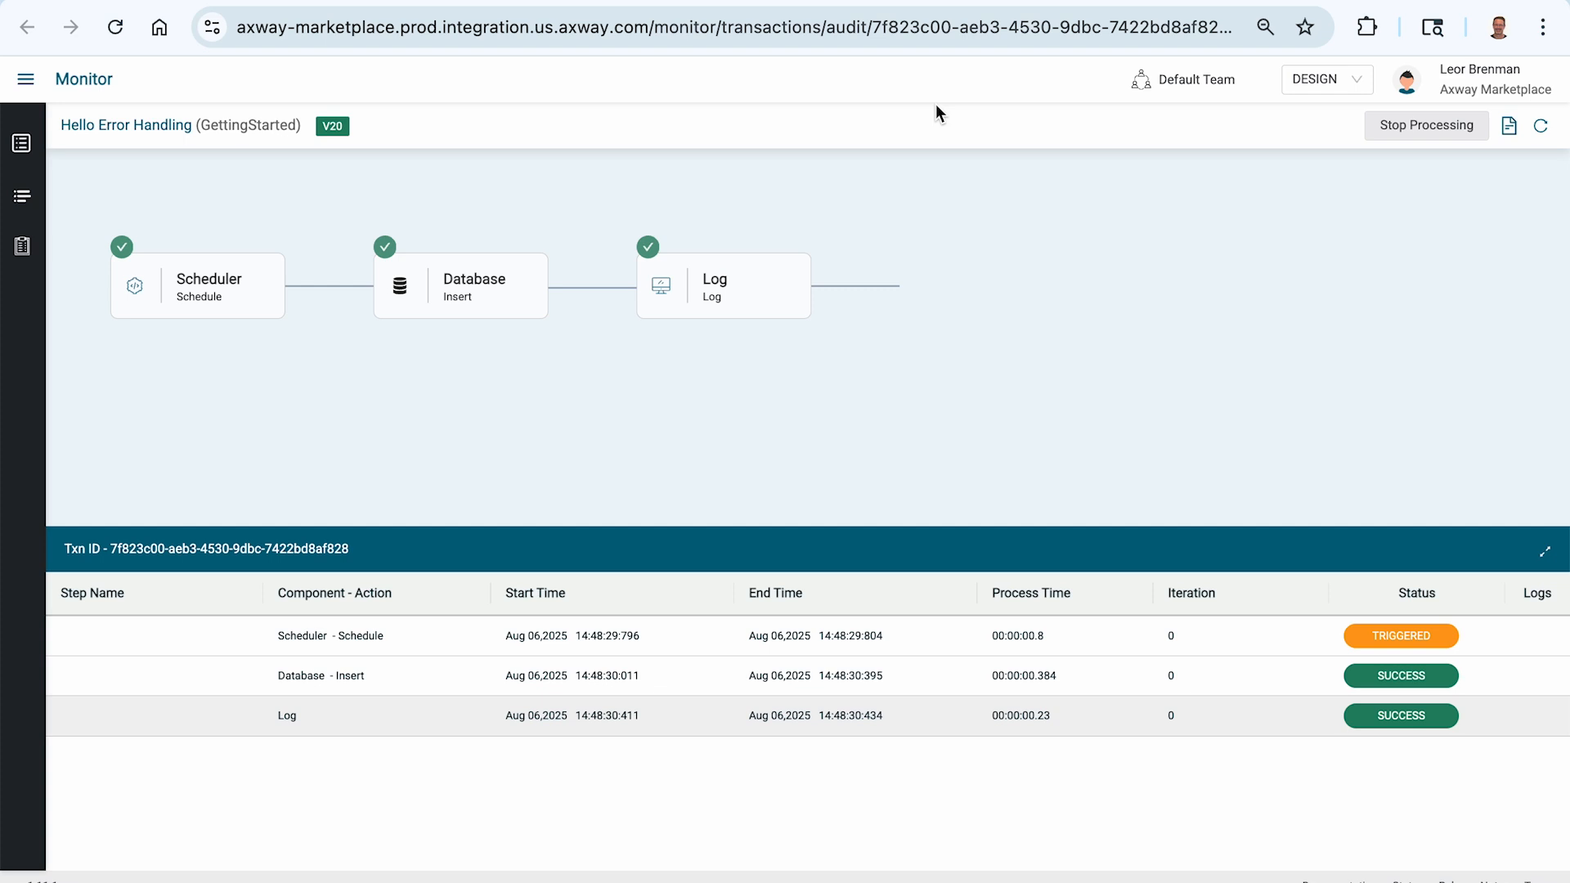
Switch to the Neon console and drop the employees2 table from the neondb database
key("ctrl+Tab")
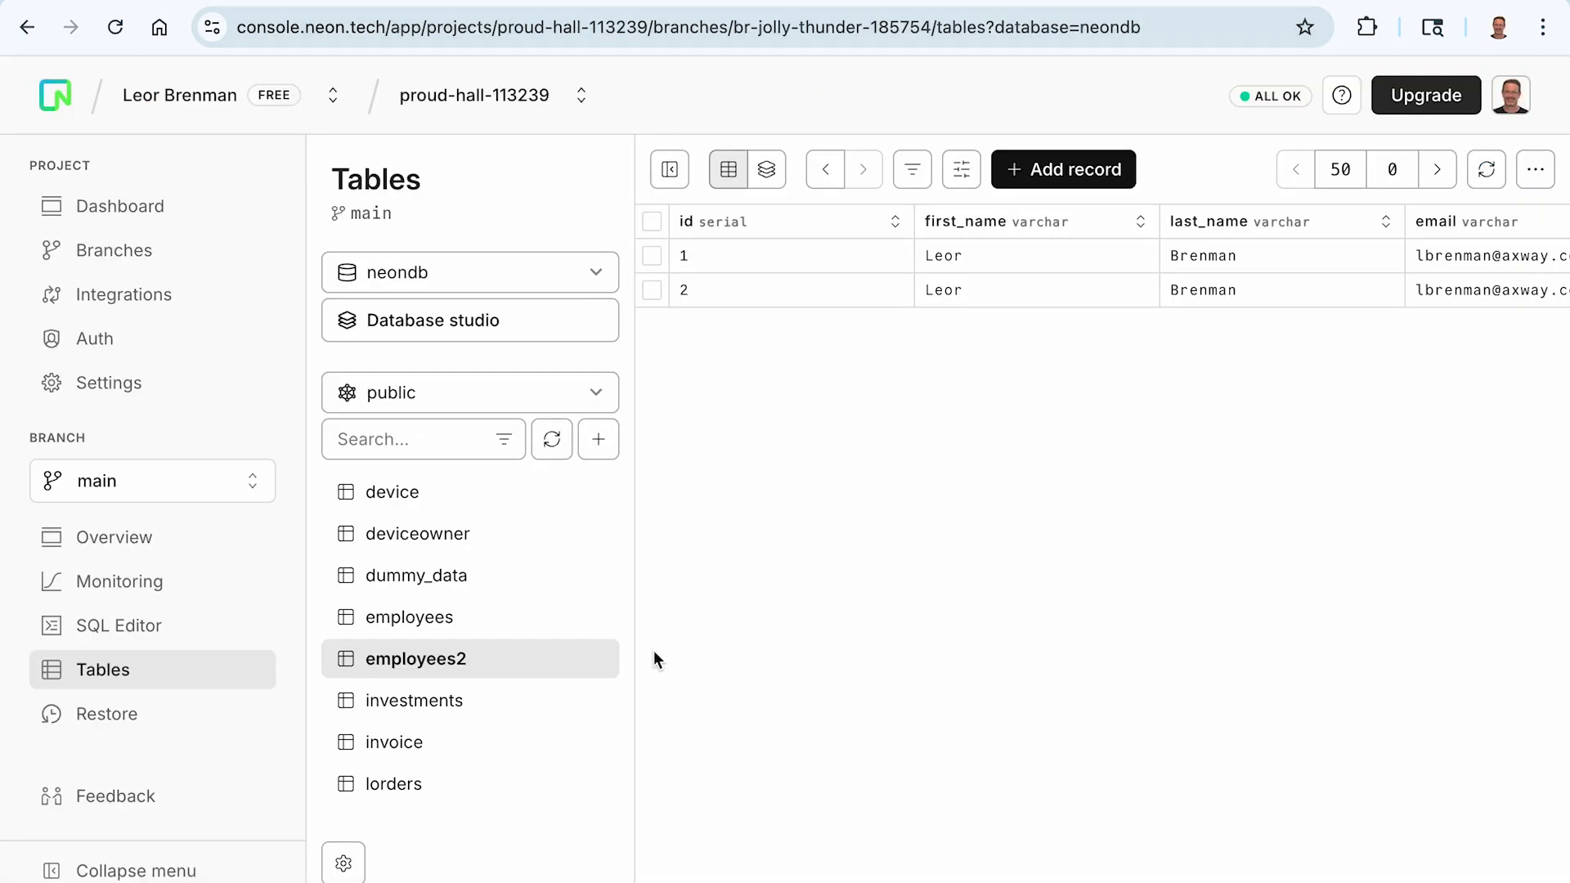
left_click(592, 661)
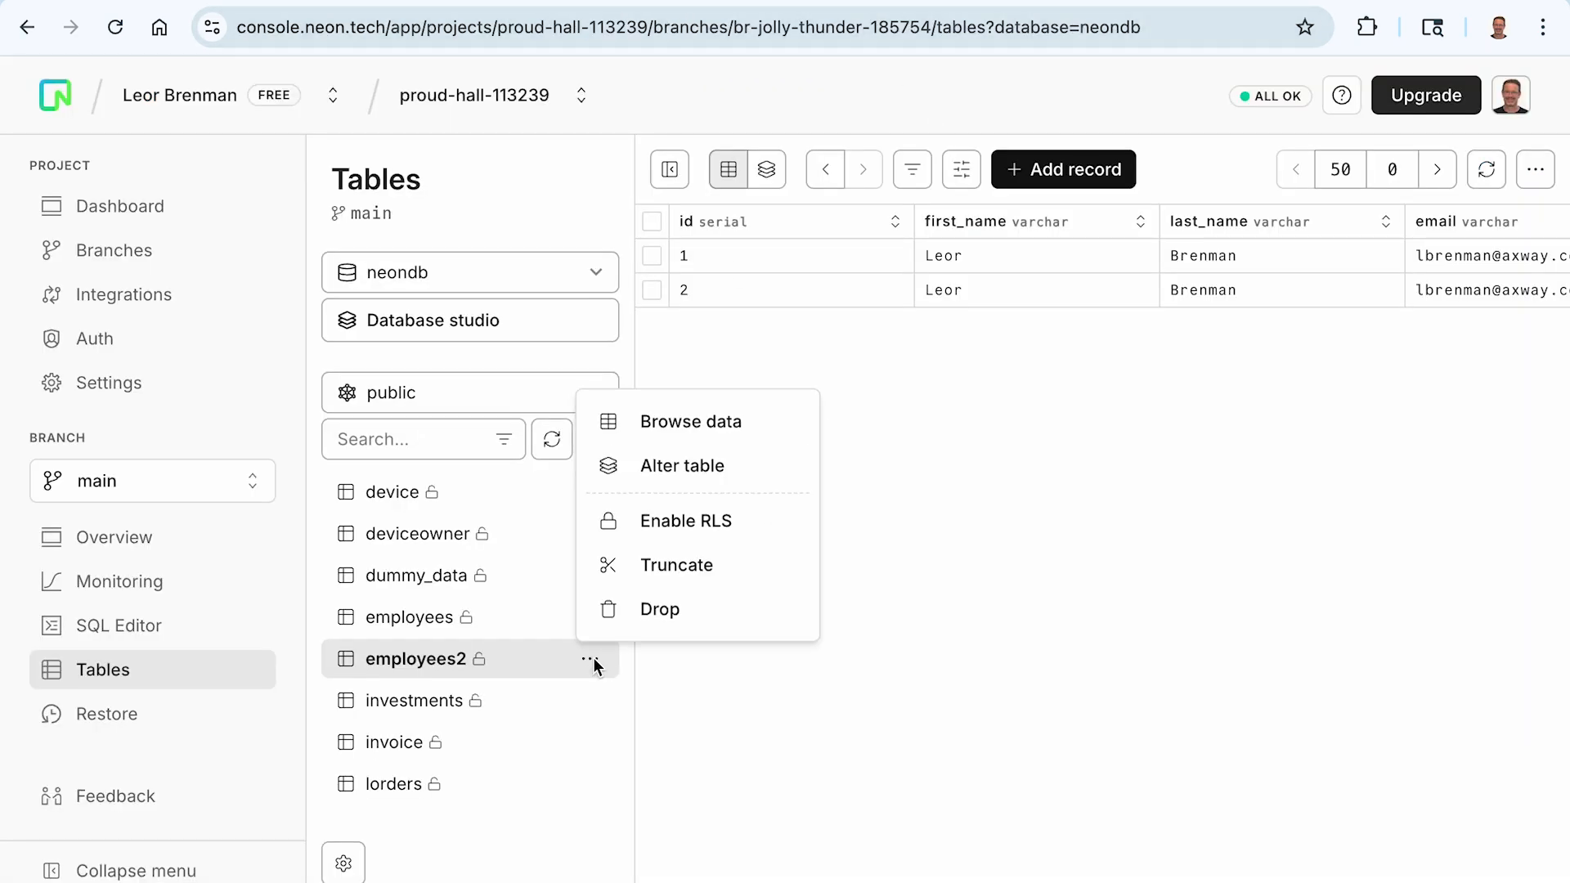
left_click(646, 611)
left_click(1208, 685)
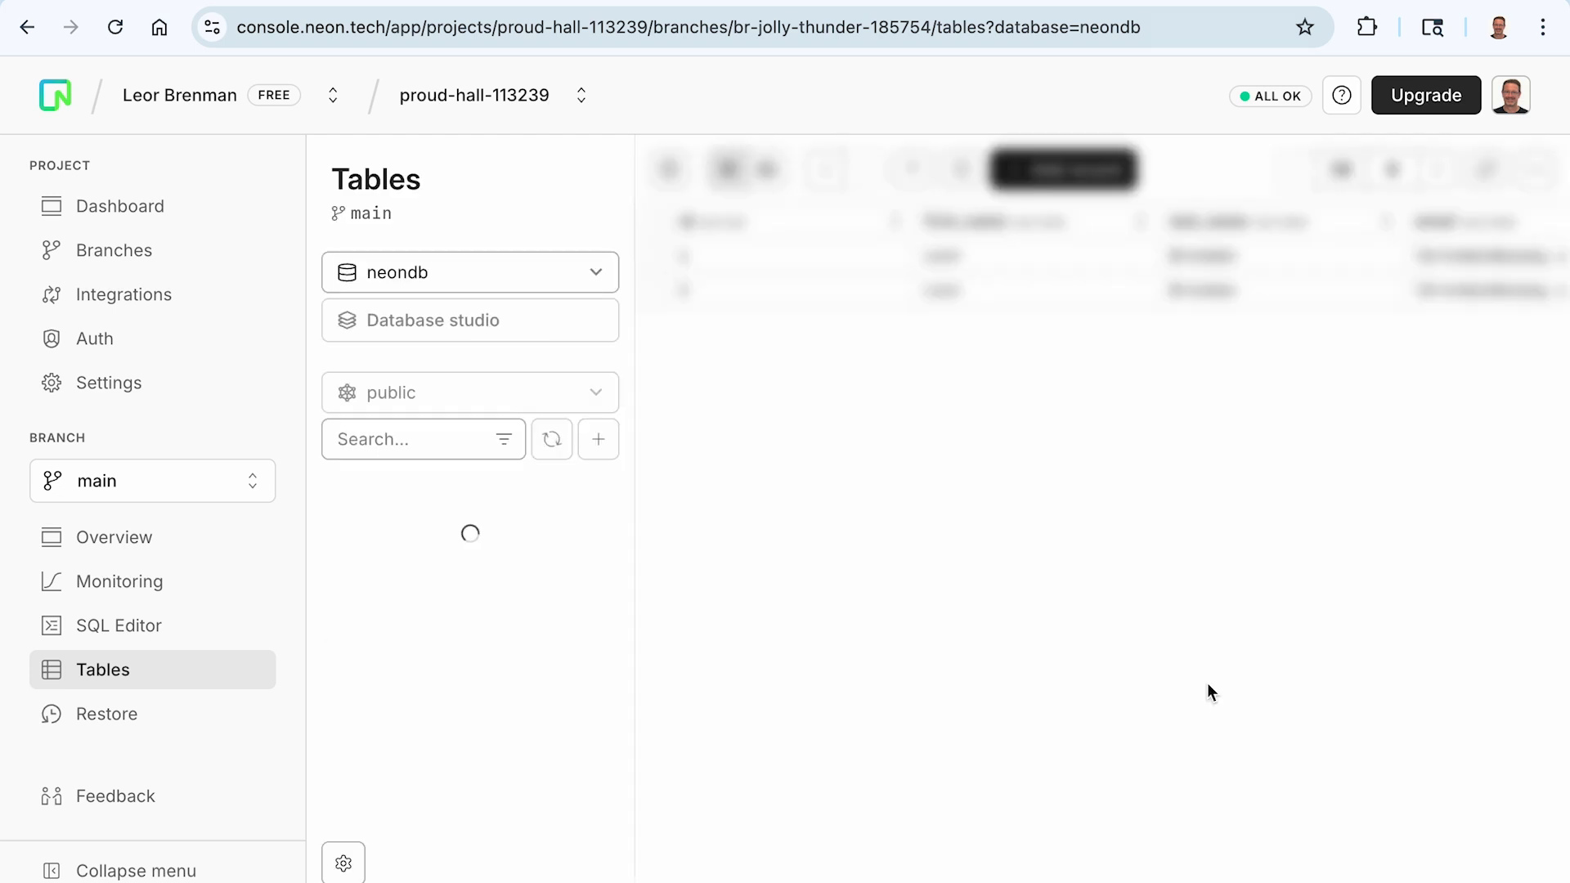
Return to the Designer, test Hello Error Handling again, and open the Monitor's transactions list
left_click(274, 0)
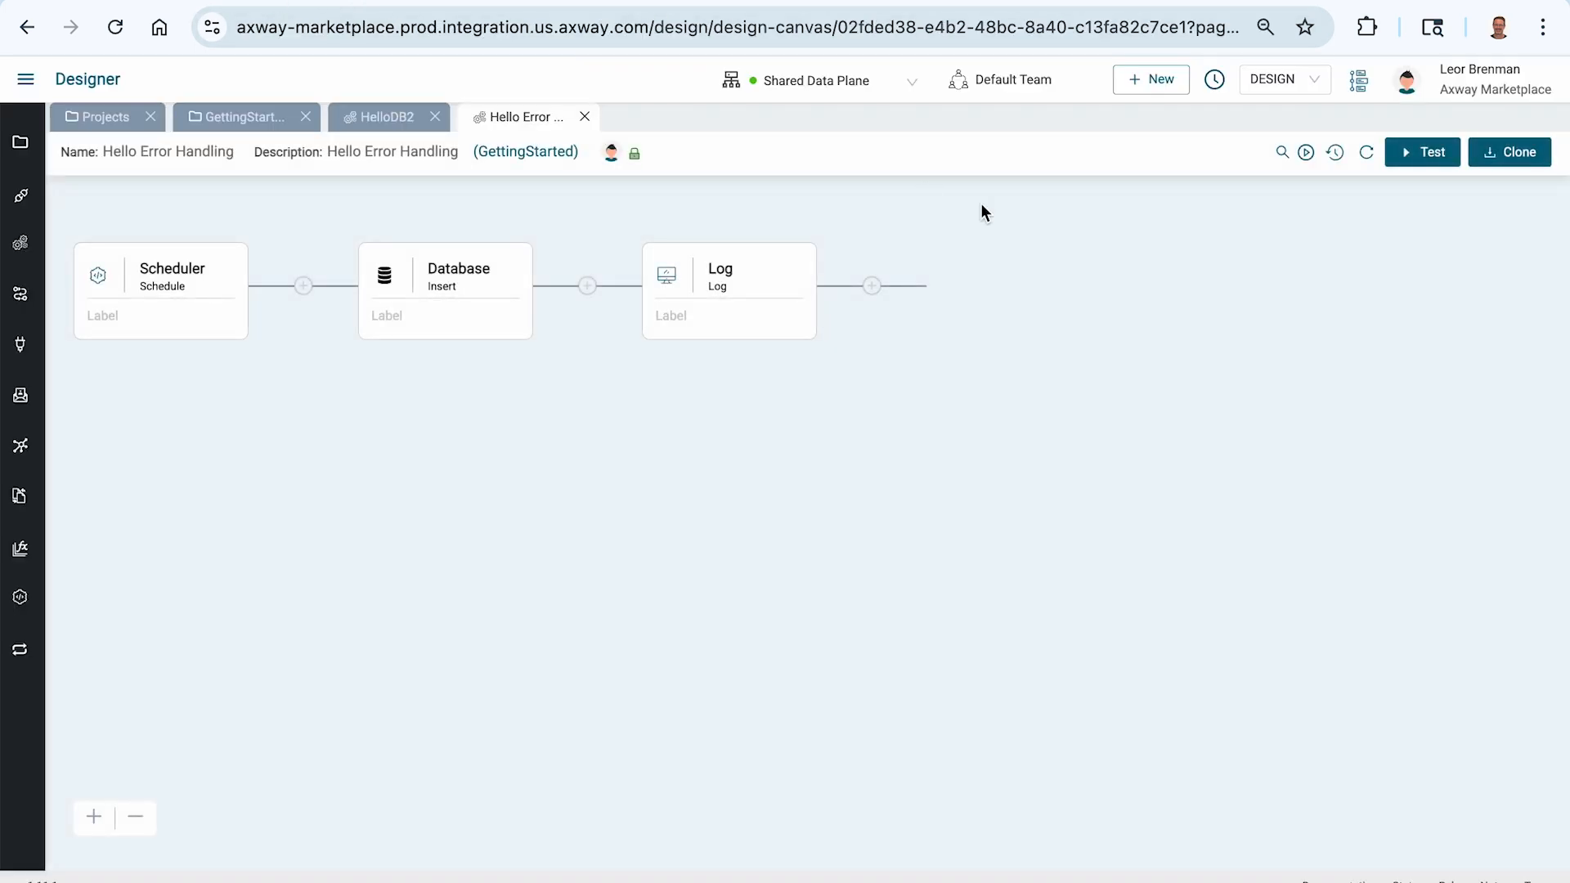
left_click(1425, 147)
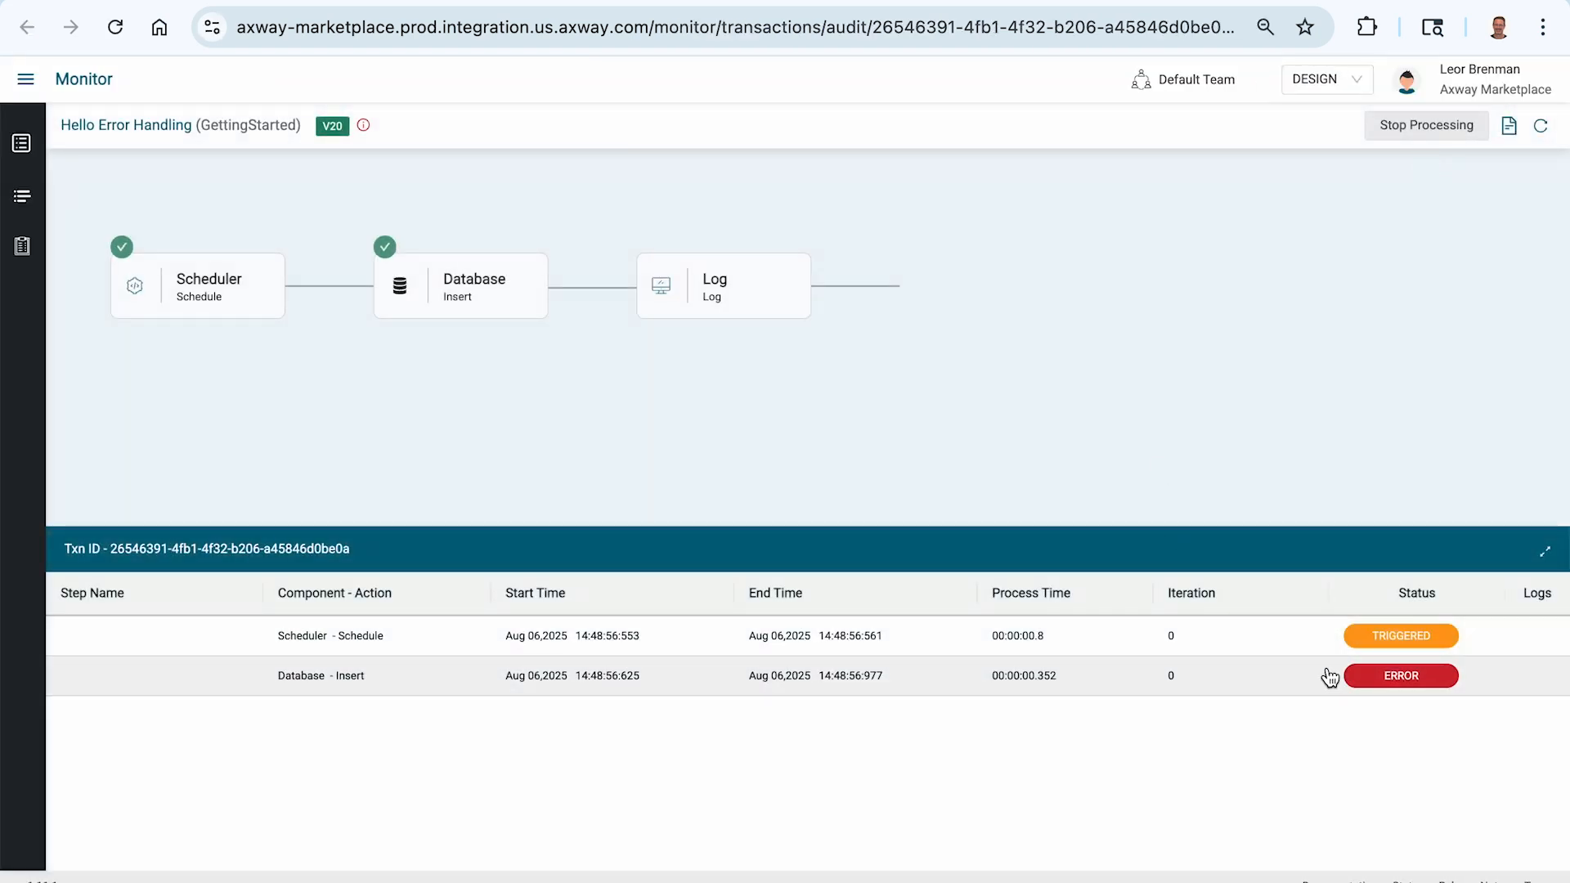
left_click(21, 145)
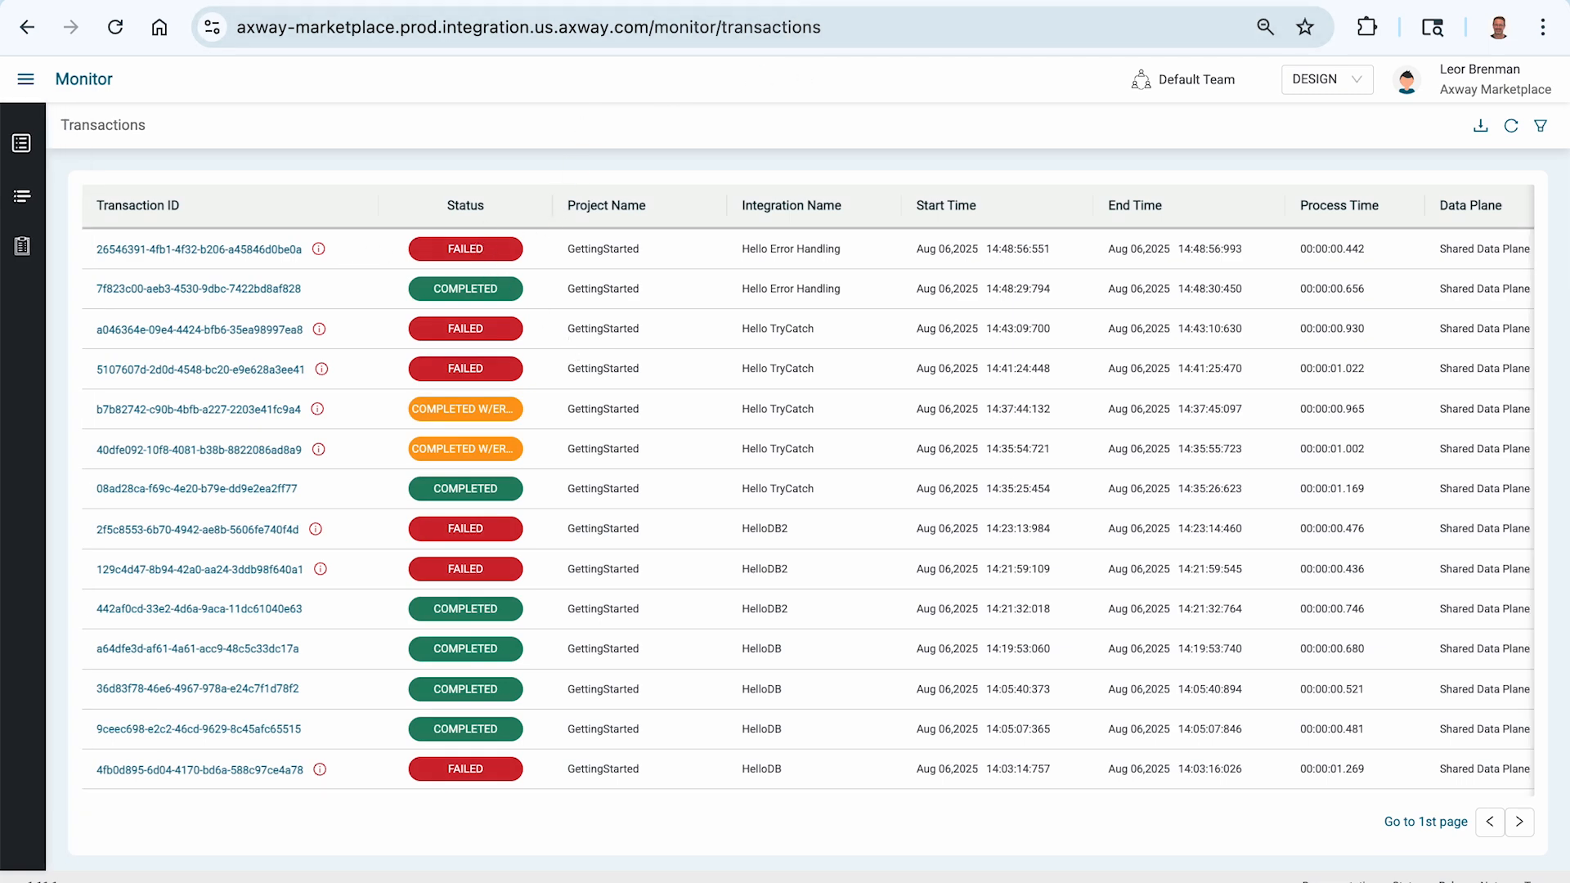
Switch to Gmail, read the Hello Error Handling failure notification from Axway Admin, and delete it
key("ctrl+Tab")
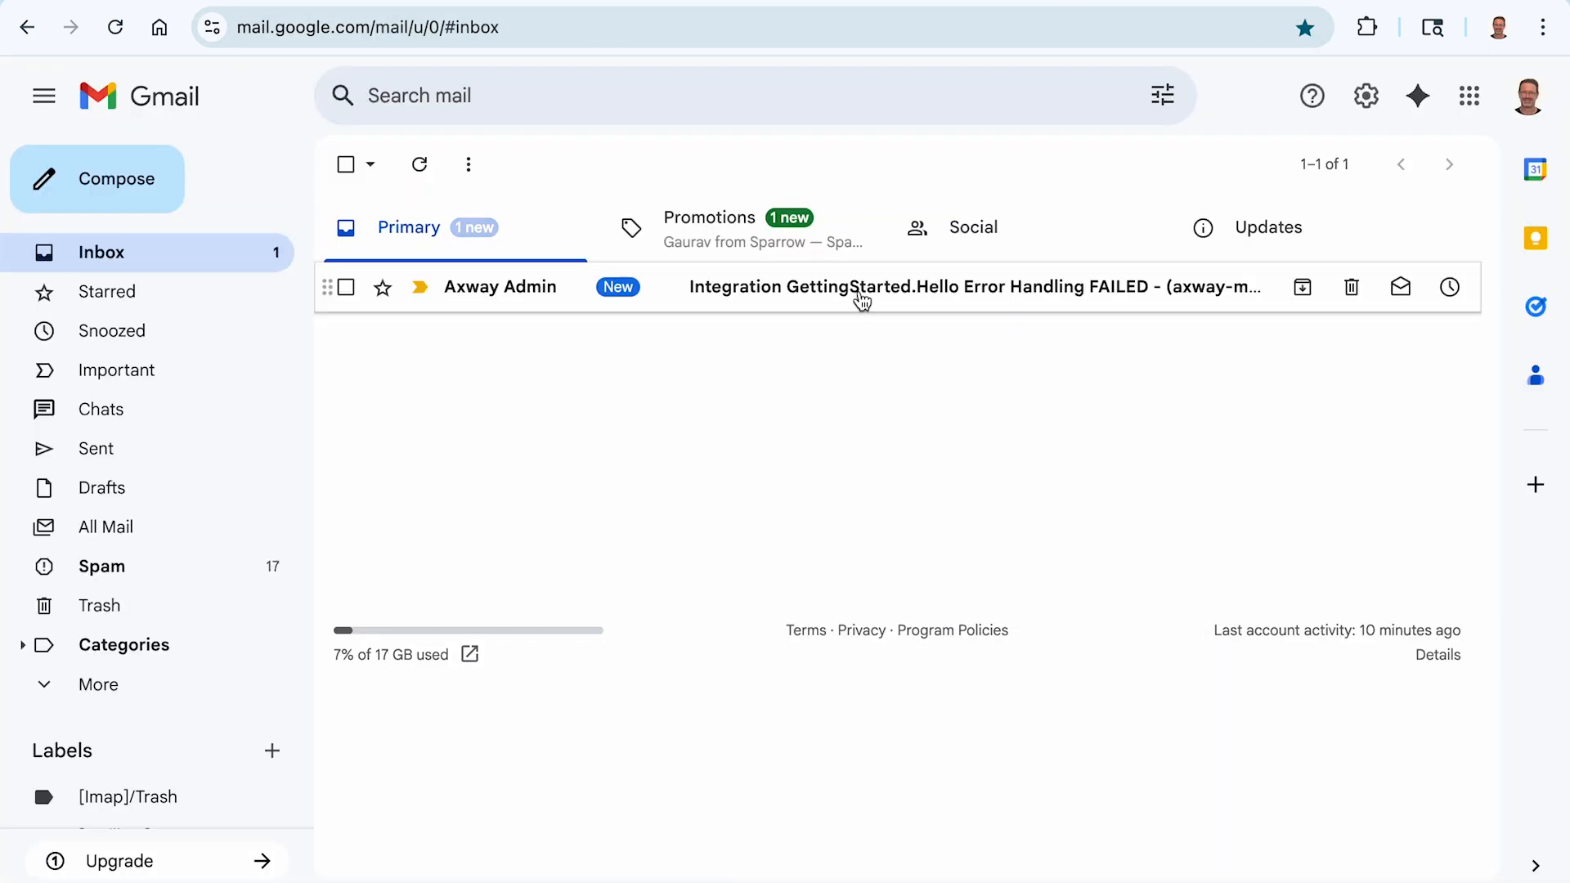
left_click(862, 302)
scroll(787, 495, "down", 3)
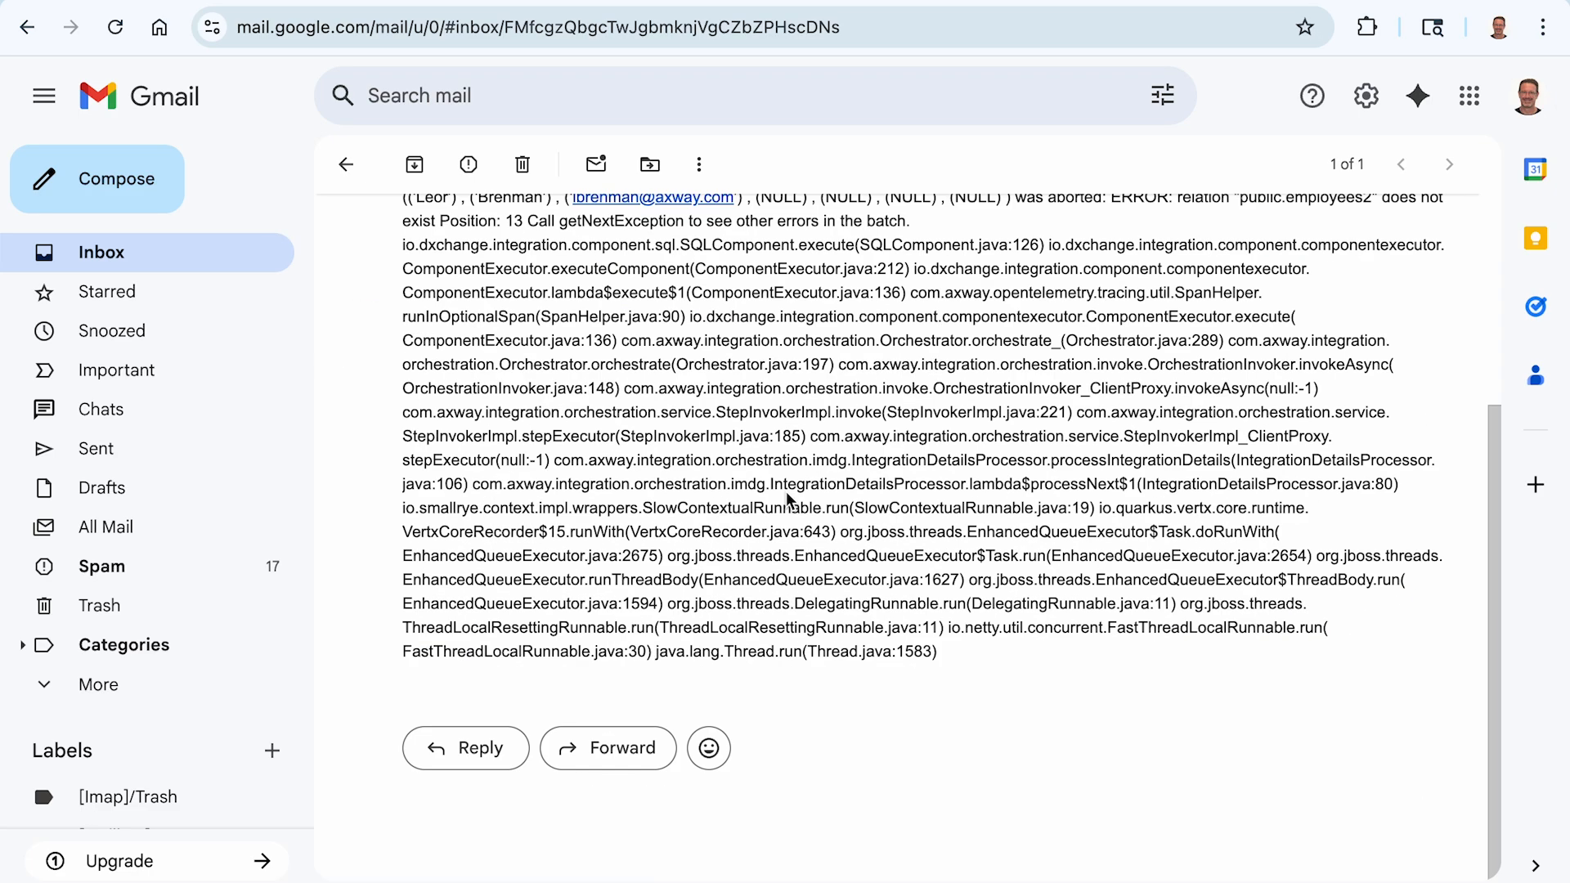
scroll(787, 497, "up", 3)
left_click(521, 164)
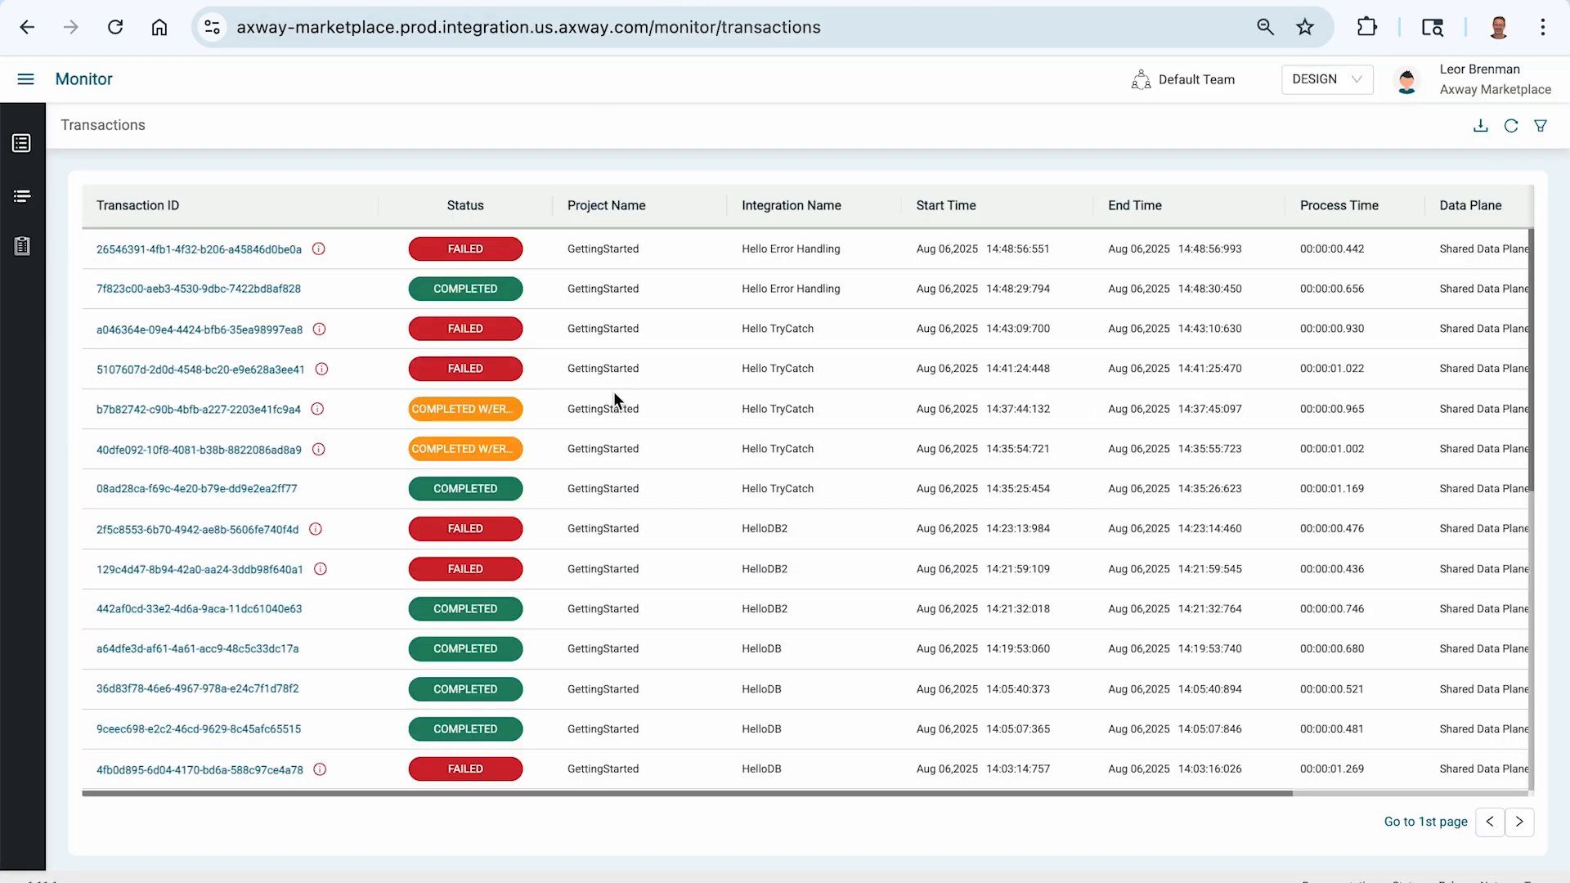
Examine the step statuses of the most recent Hello Error Handling transaction in the Monitor
left_click(230, 254)
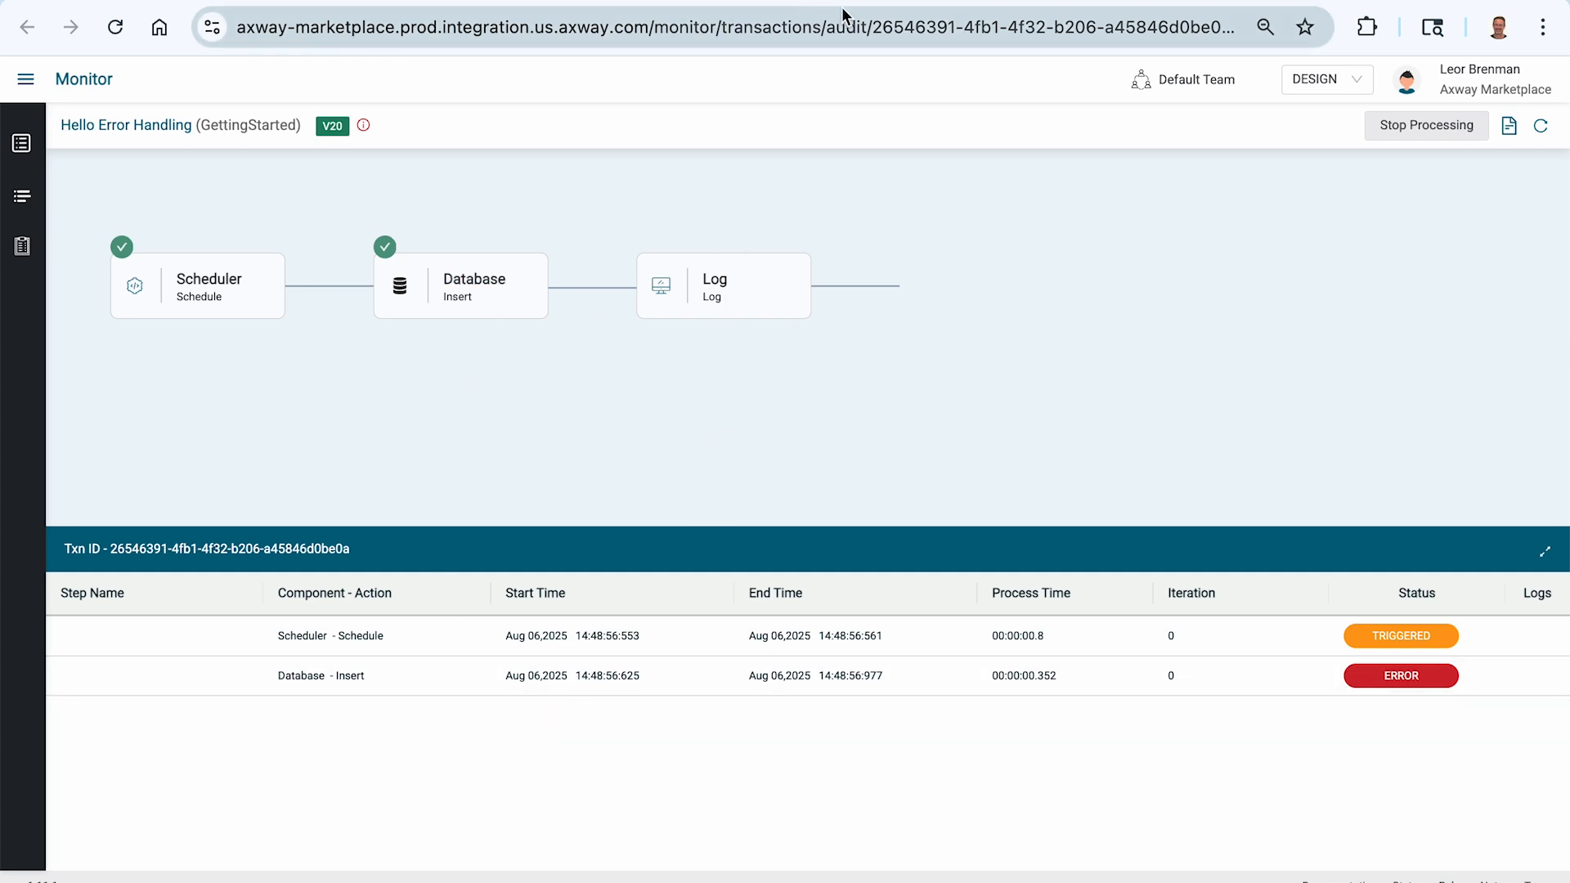
key("alt+Left")
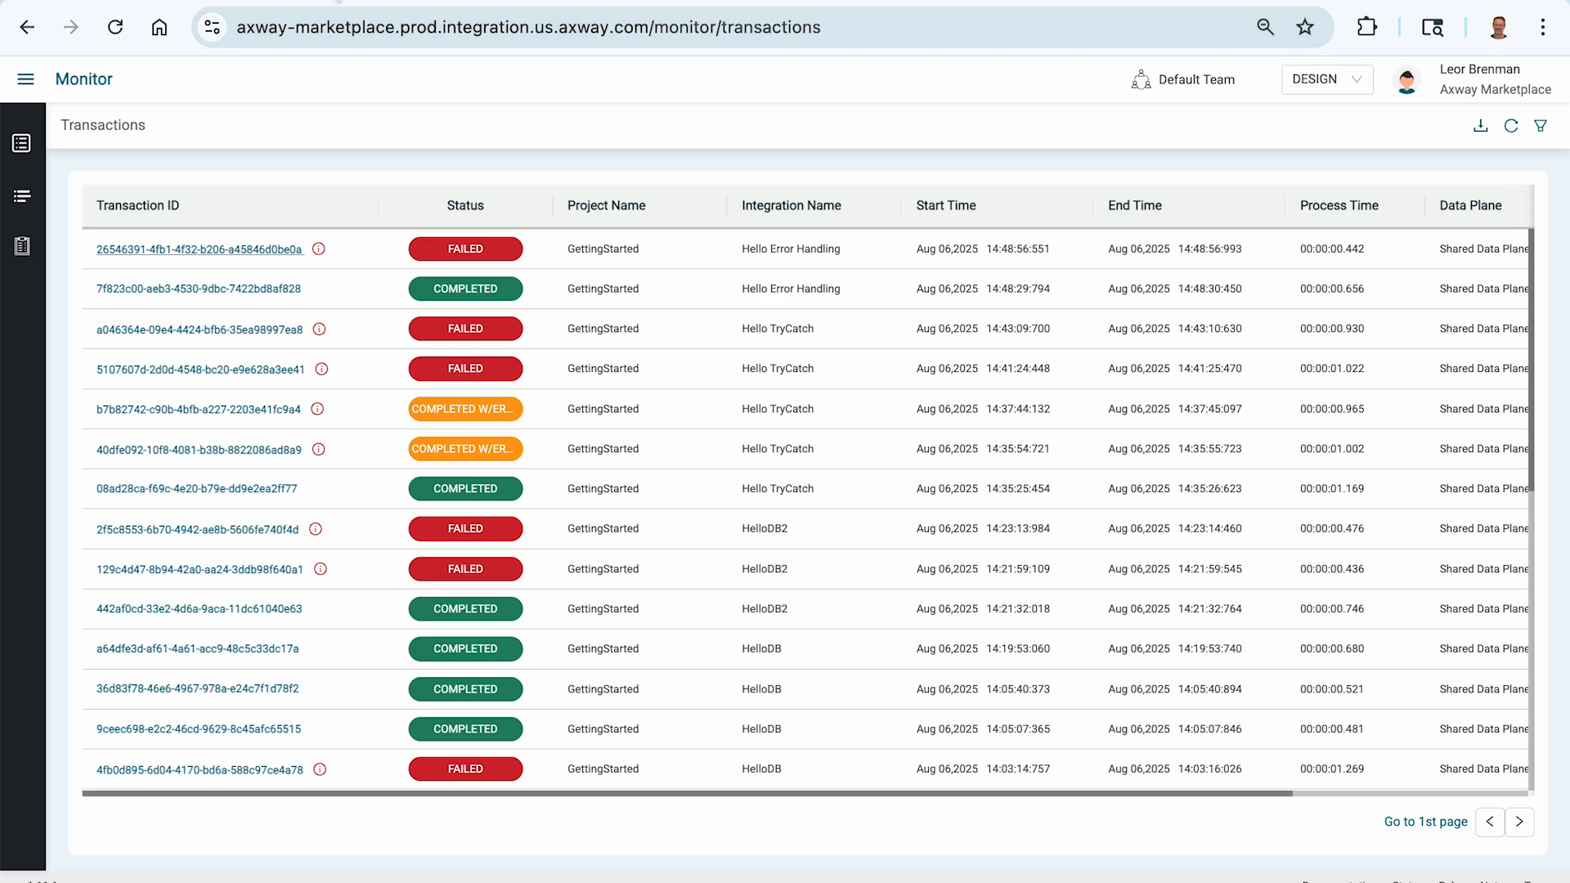
Return to the Designer and insert a Try-Catch component between the Scheduler and Database steps
left_click(279, 0)
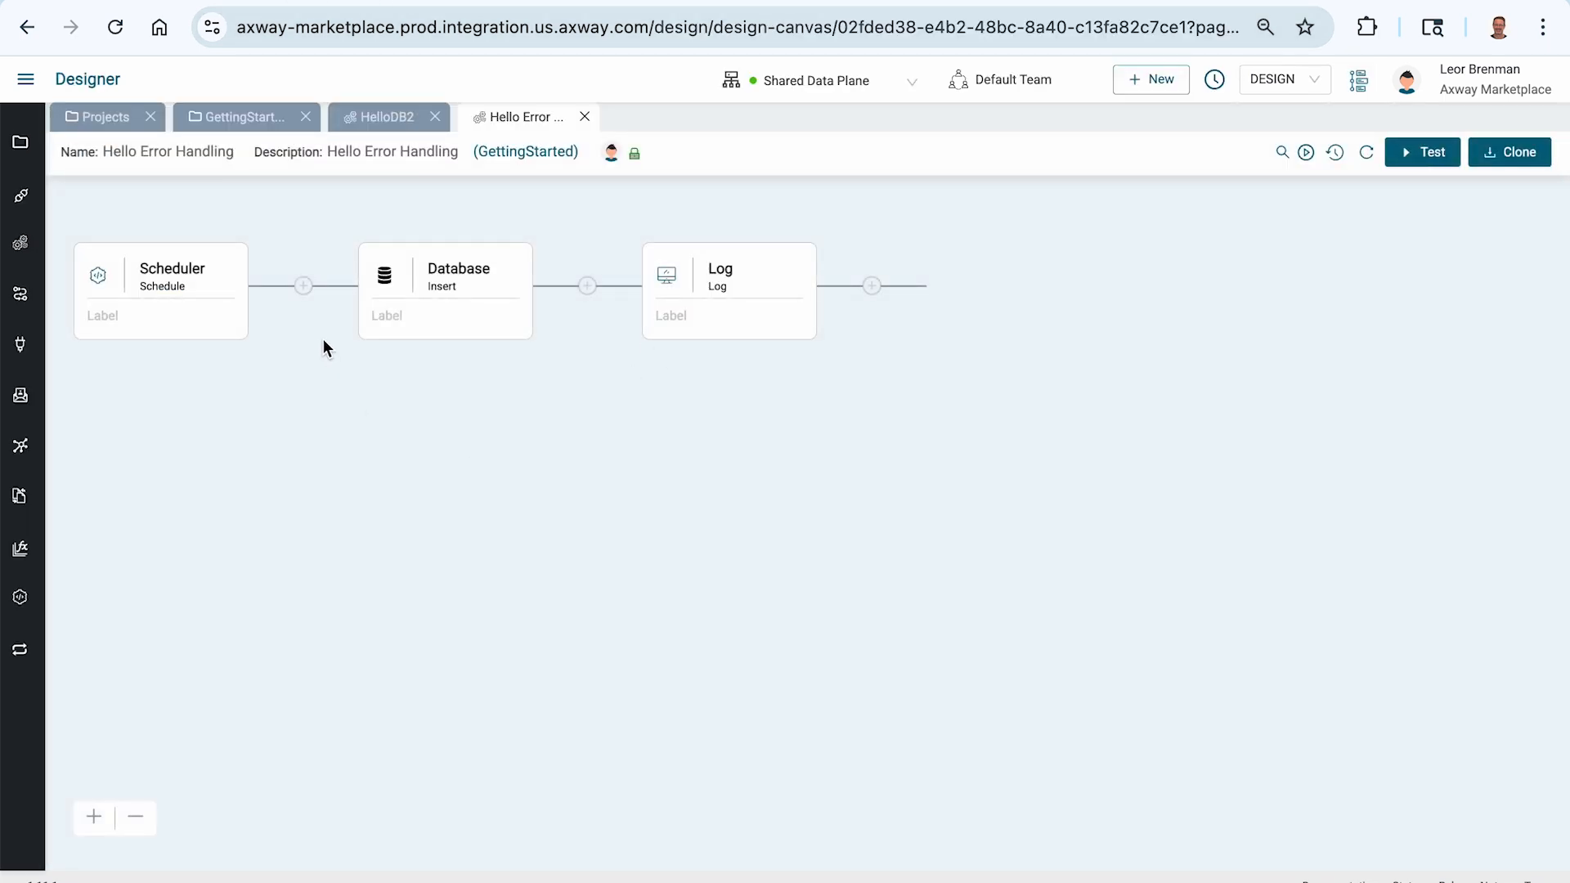
left_click(305, 287)
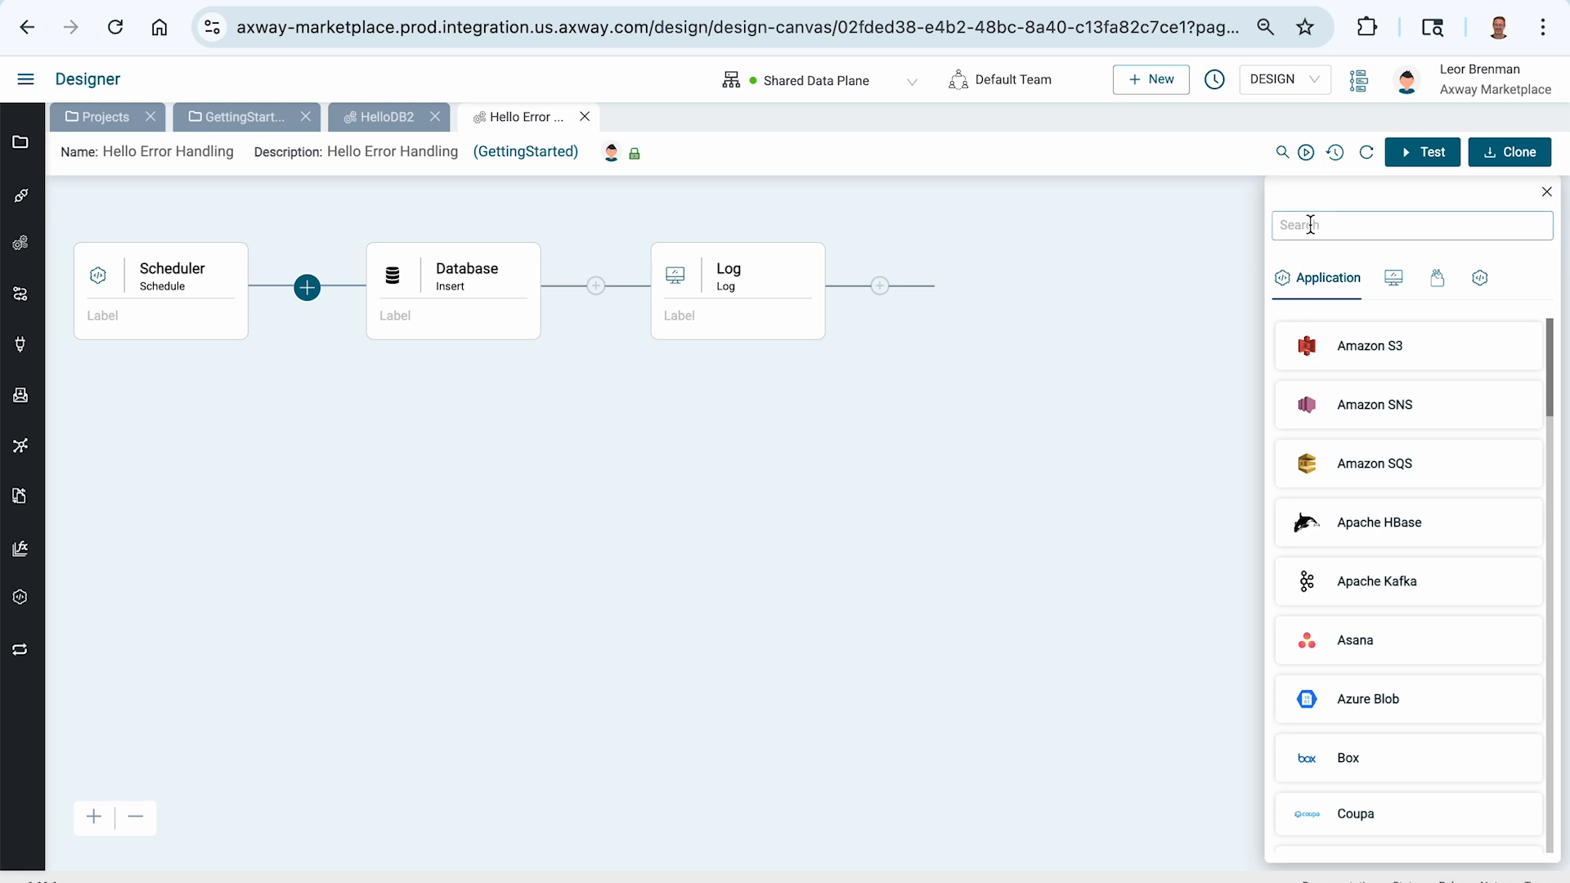
type("try")
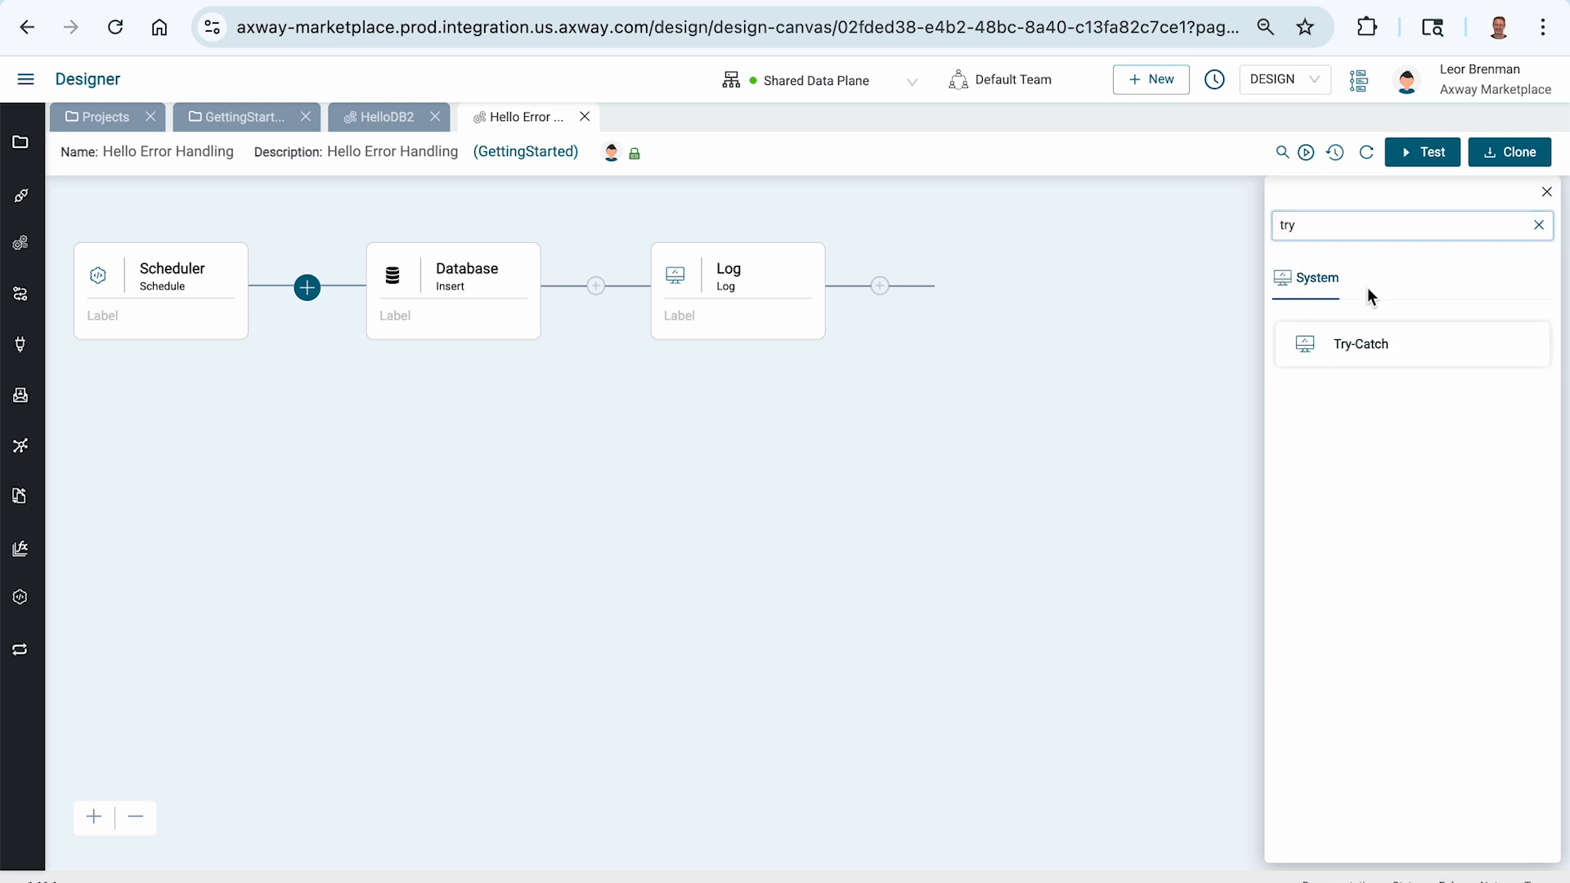
left_click_drag(1359, 340, 1326, 389)
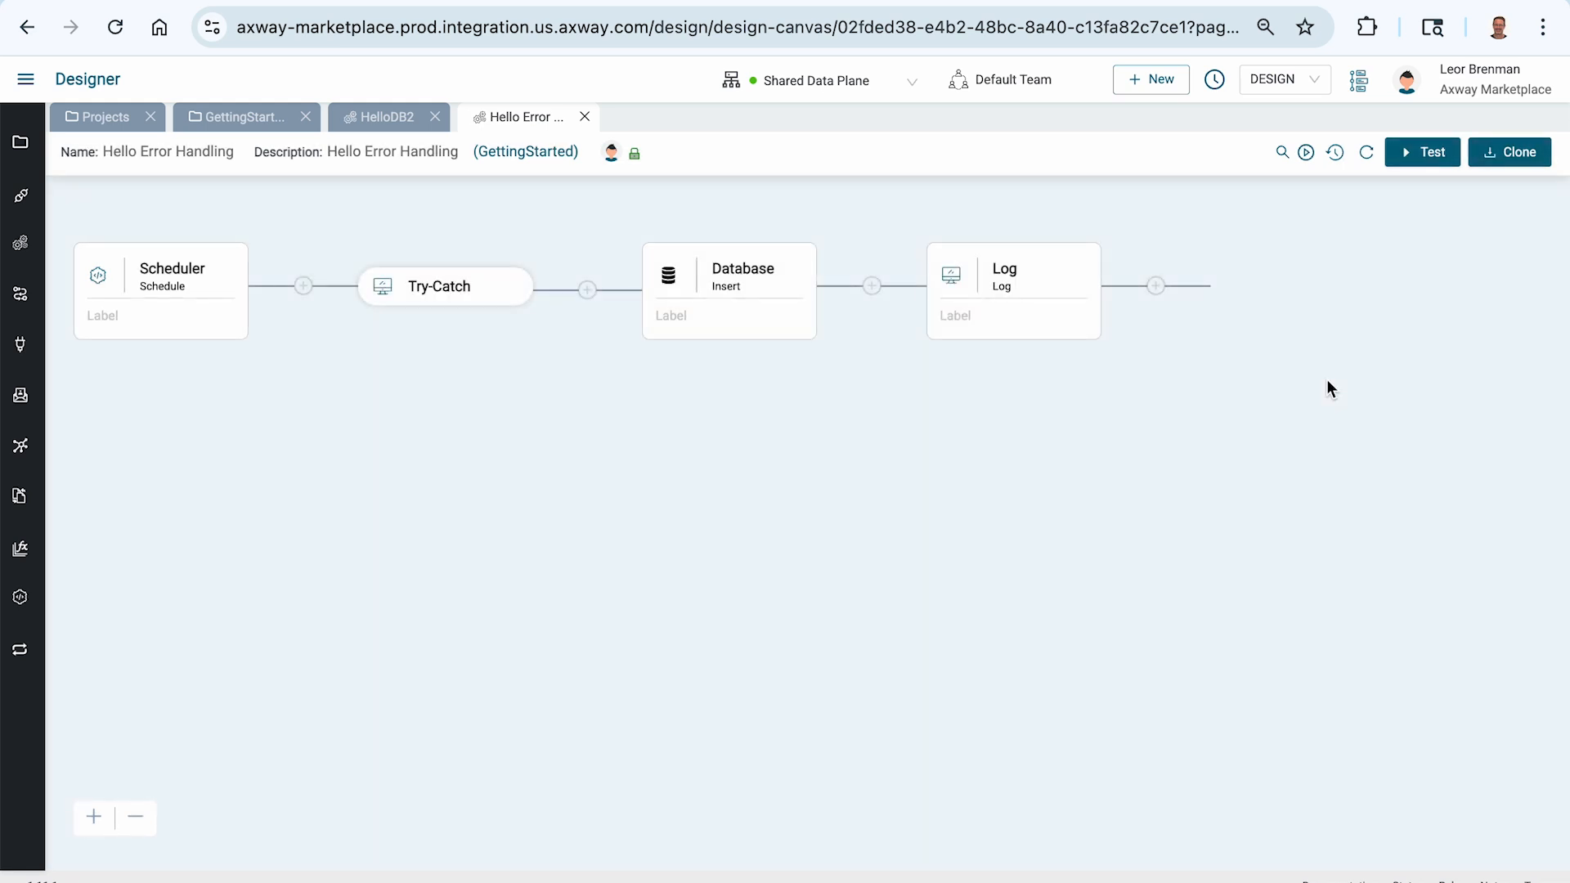
Expand the Try-Catch component and move the Database Insert and Log steps, in that order, into its Try branch
left_click(485, 270)
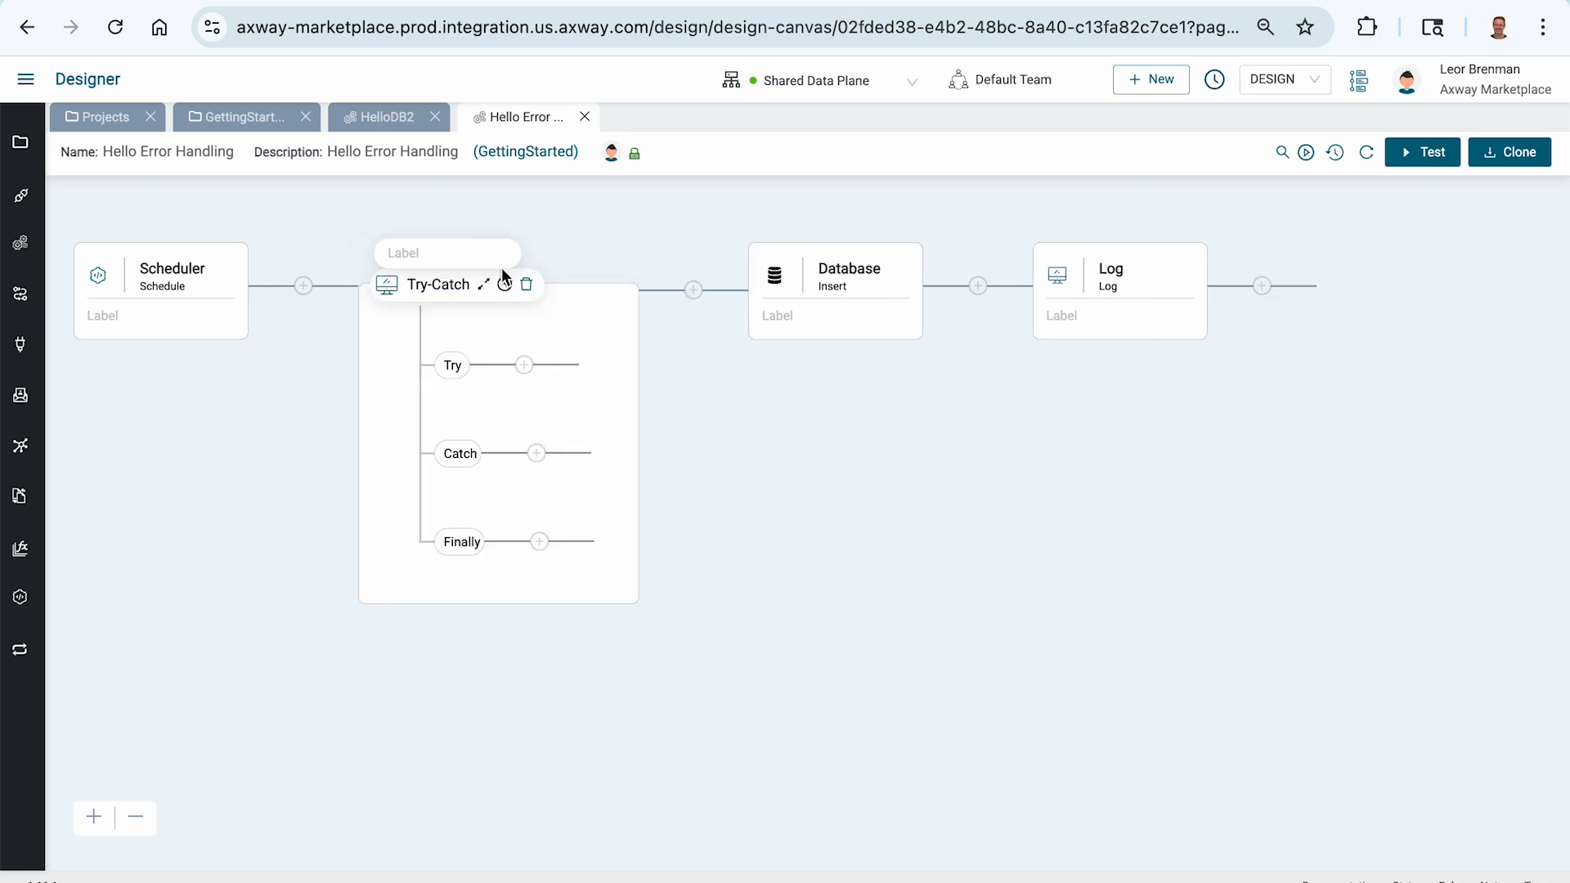
left_click_drag(820, 279, 532, 361)
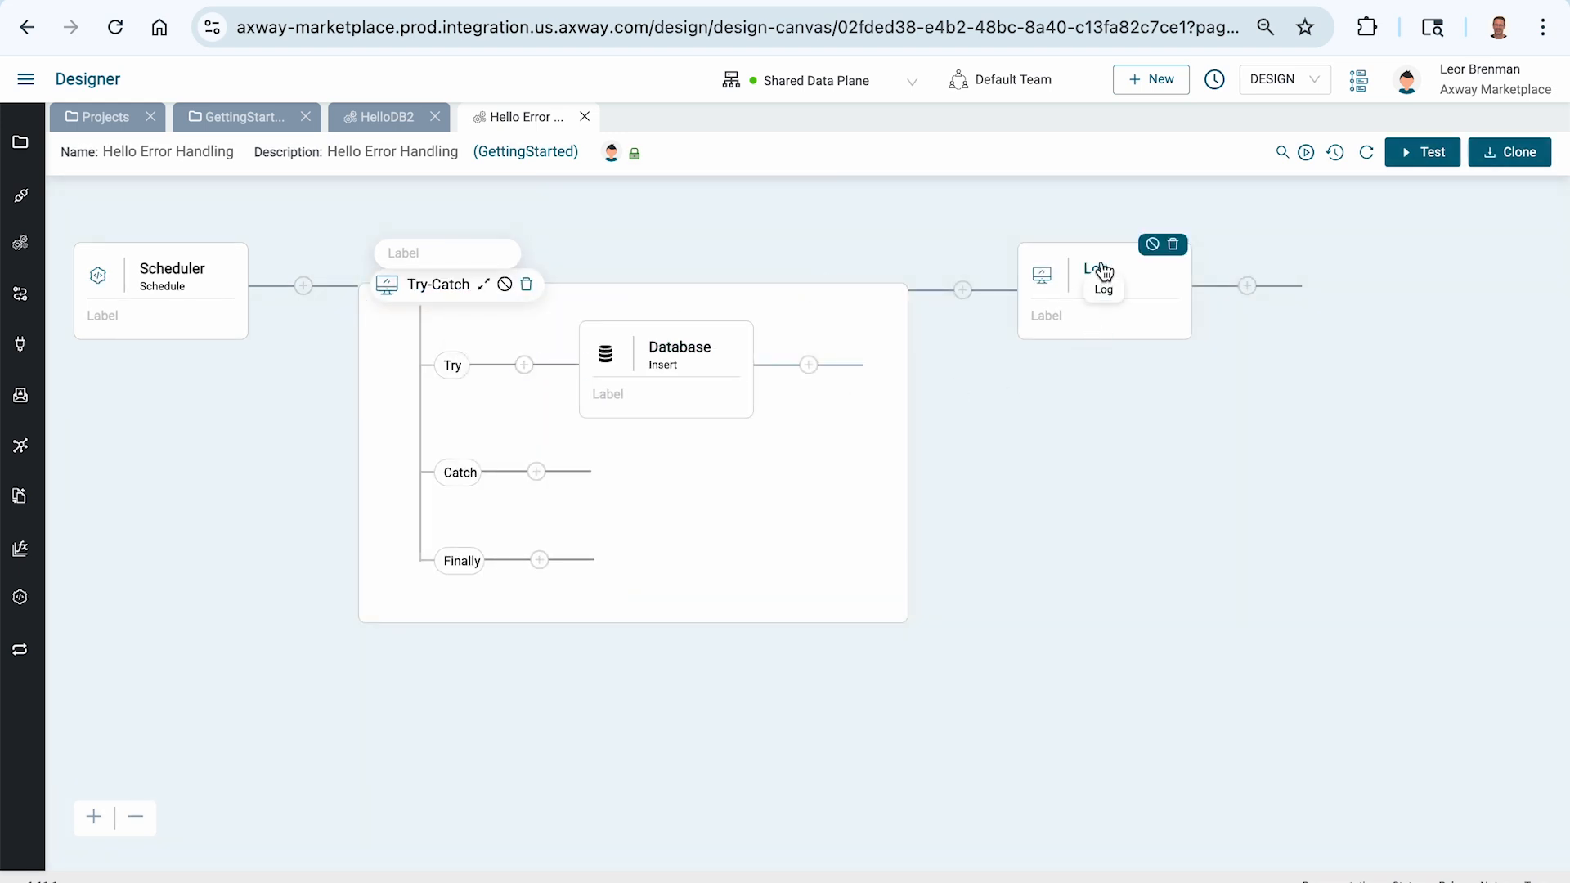
left_click_drag(1091, 271, 809, 359)
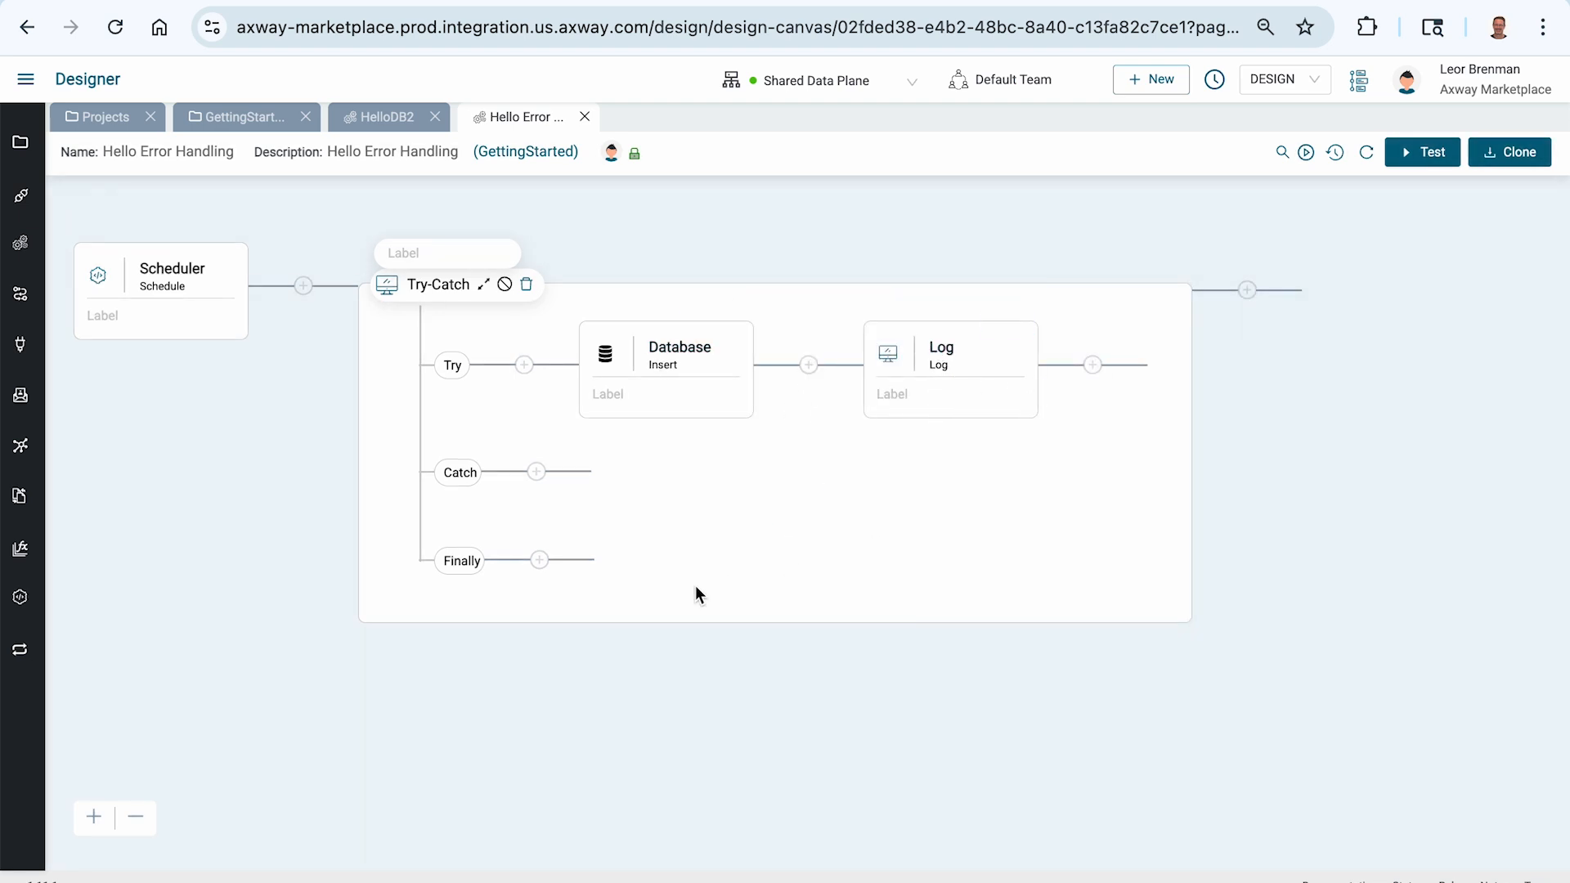
Add a Log component to the Catch branch of the Try-Catch
left_click(537, 474)
left_click(1323, 223)
type("log")
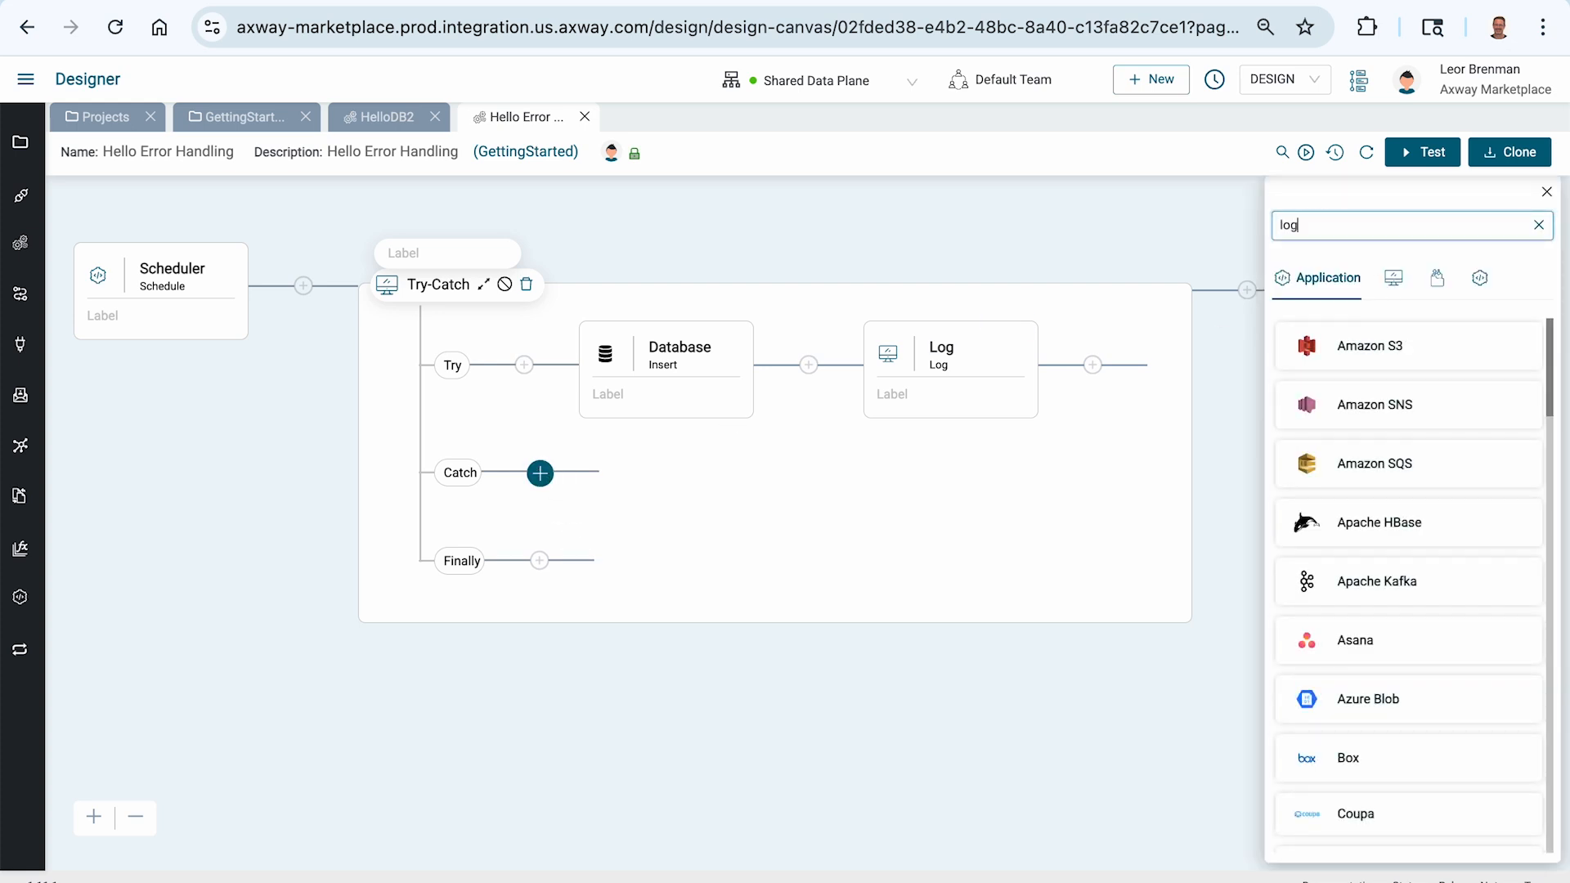
left_click(1350, 347)
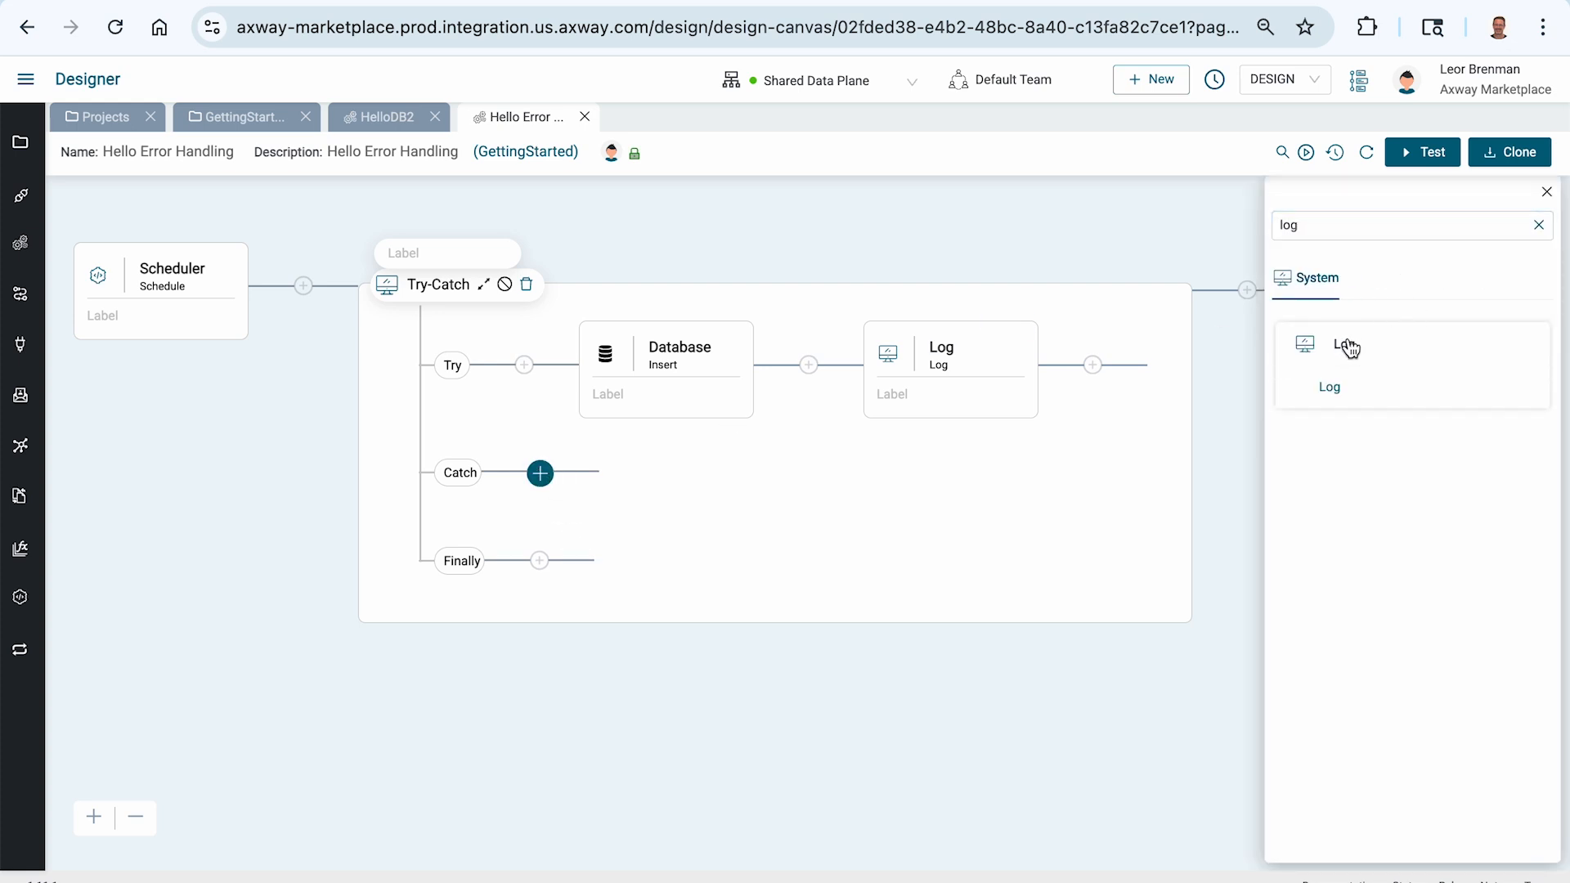
left_click(1329, 390)
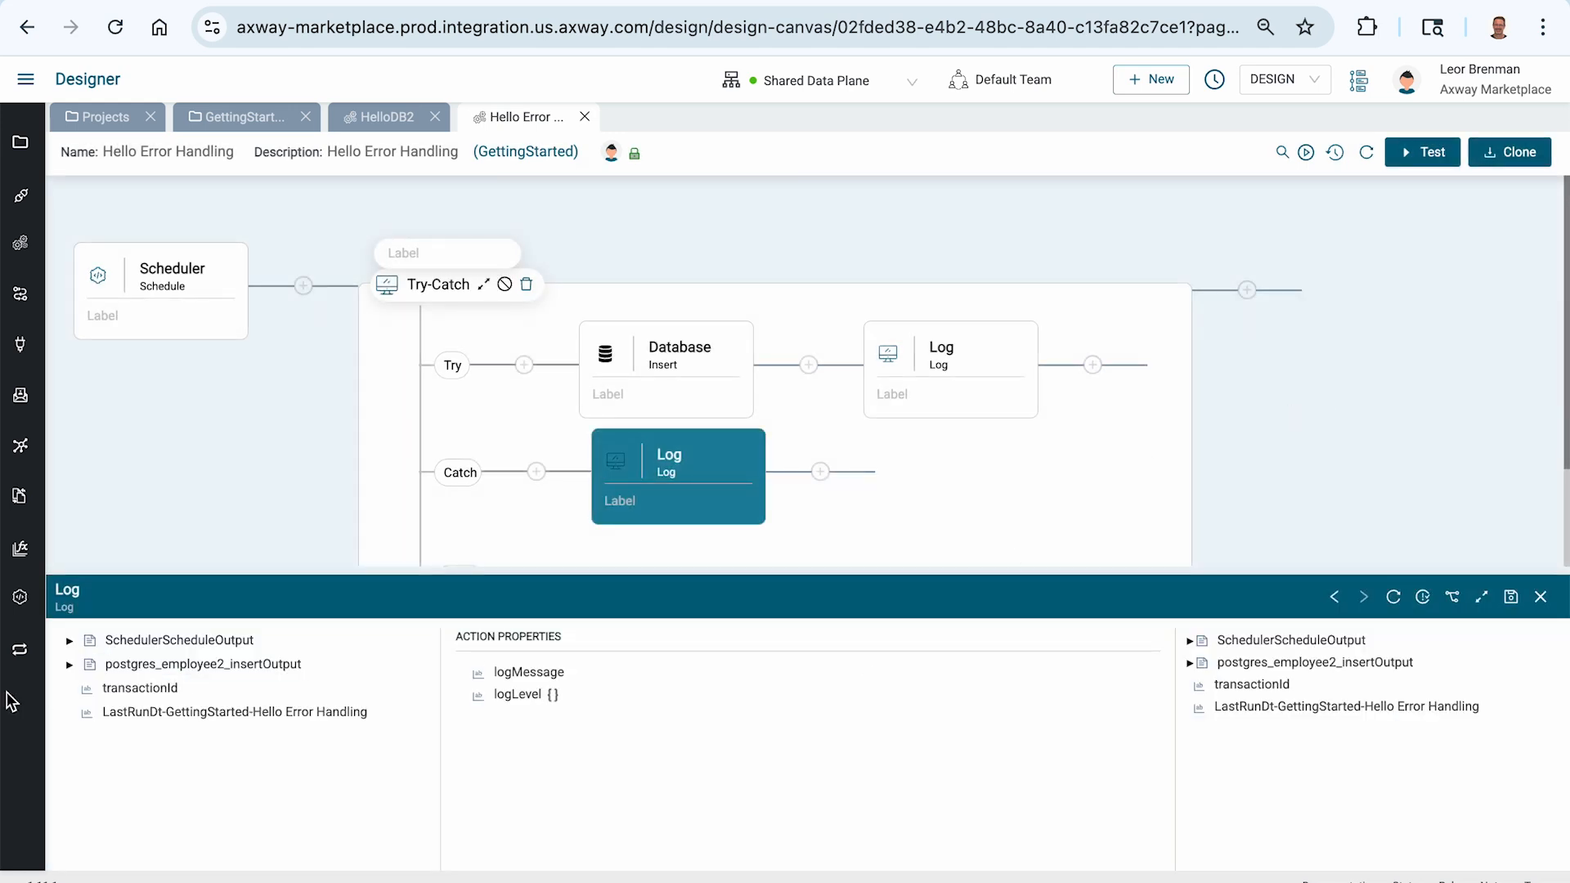
Expand the database insert output down to its error message, set the Catch Log's logMessage to "DB Insert Error", and save the step
left_click(70, 666)
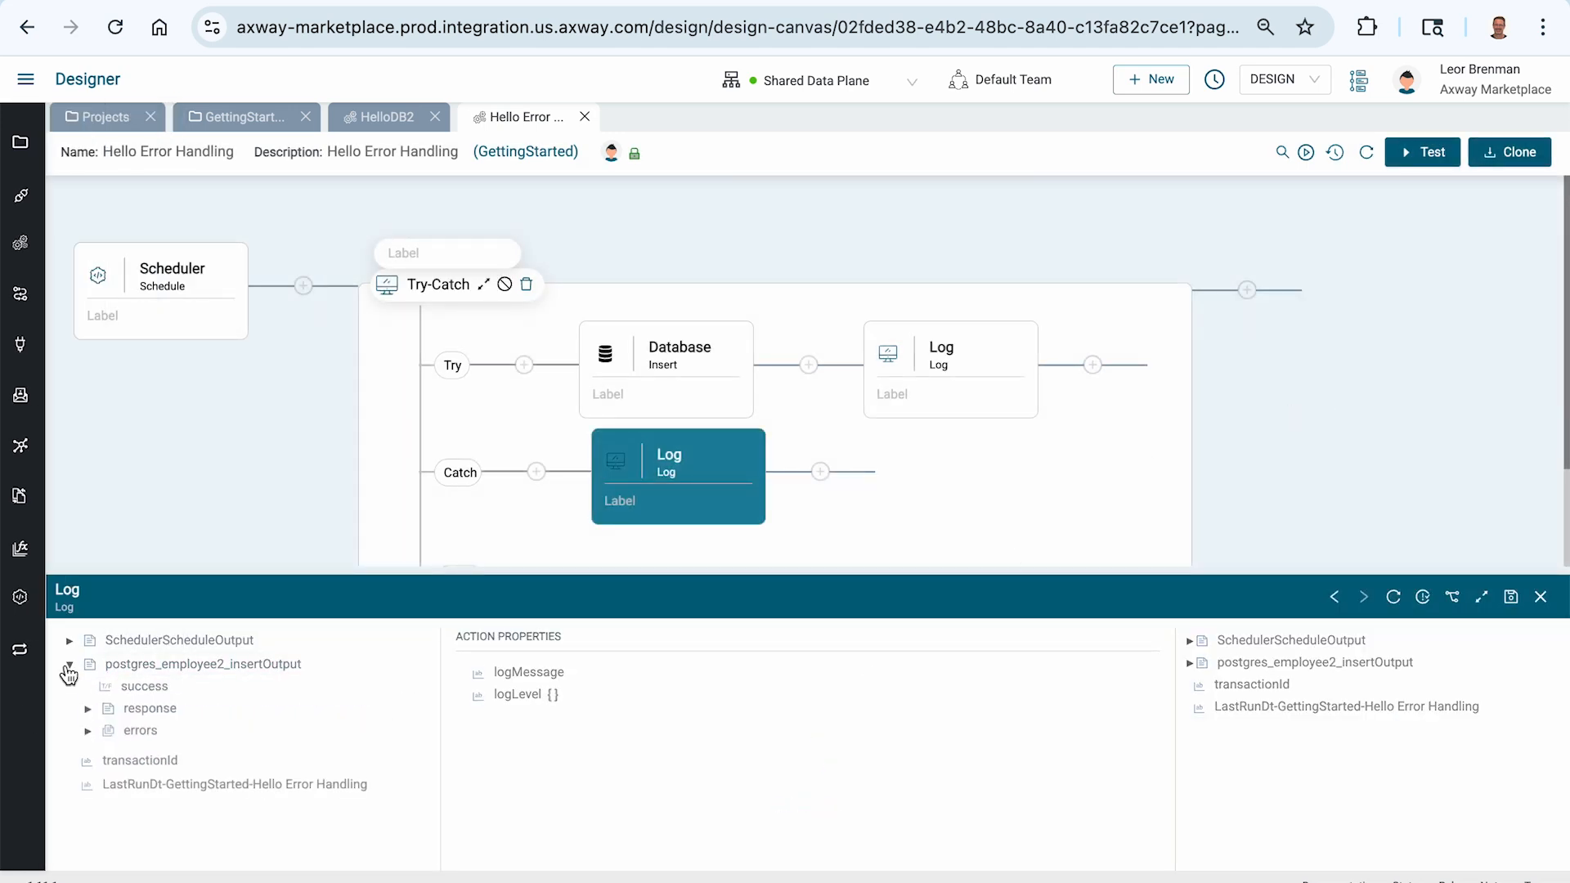
left_click(88, 709)
left_click(88, 754)
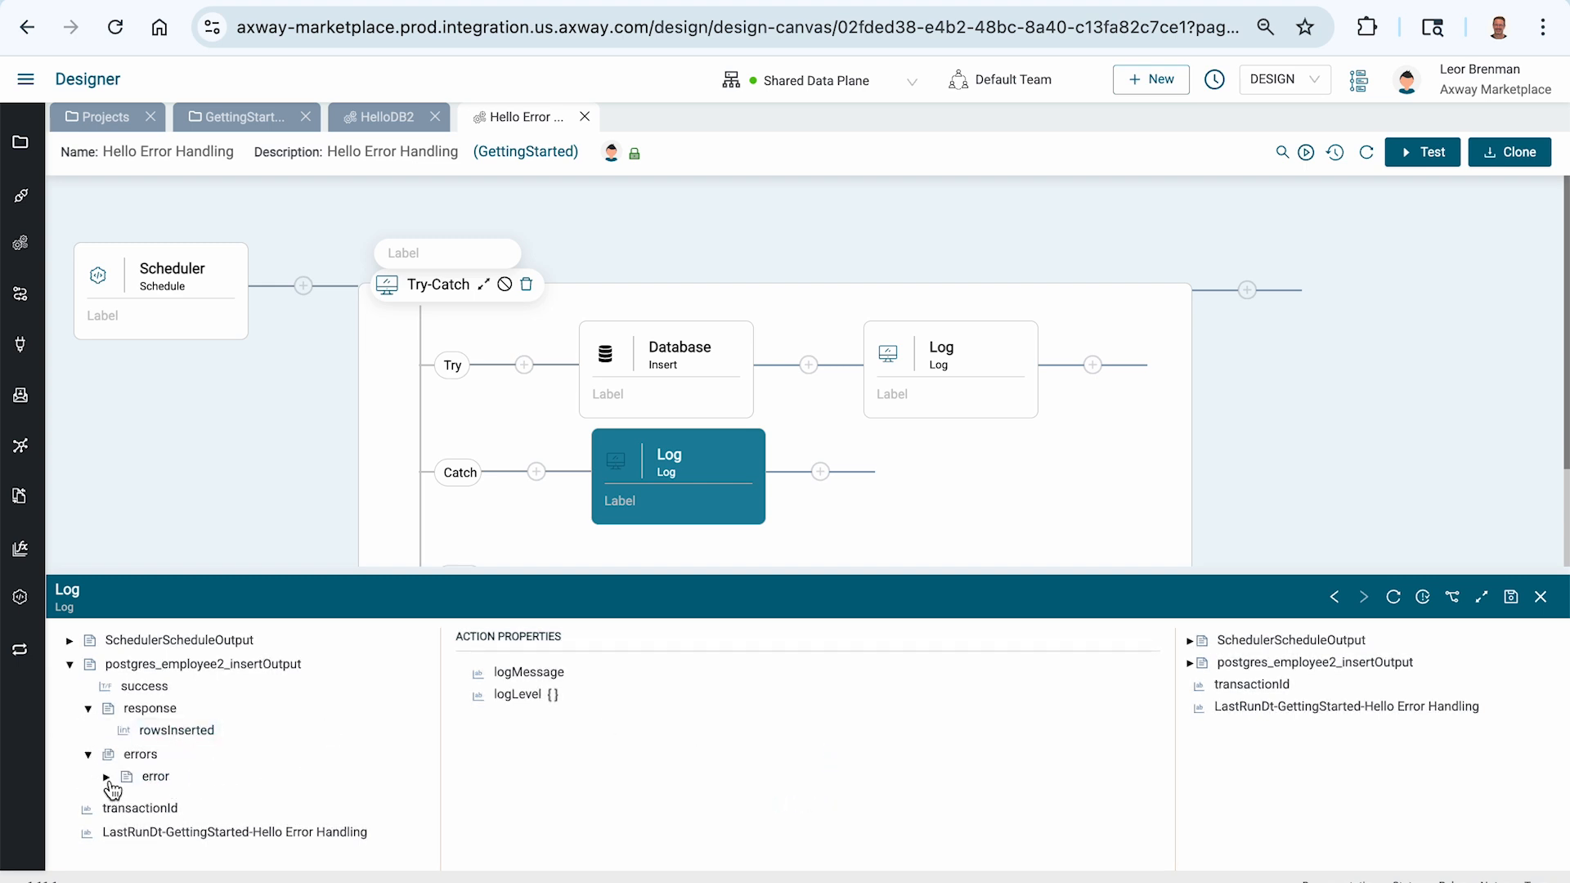
left_click(107, 776)
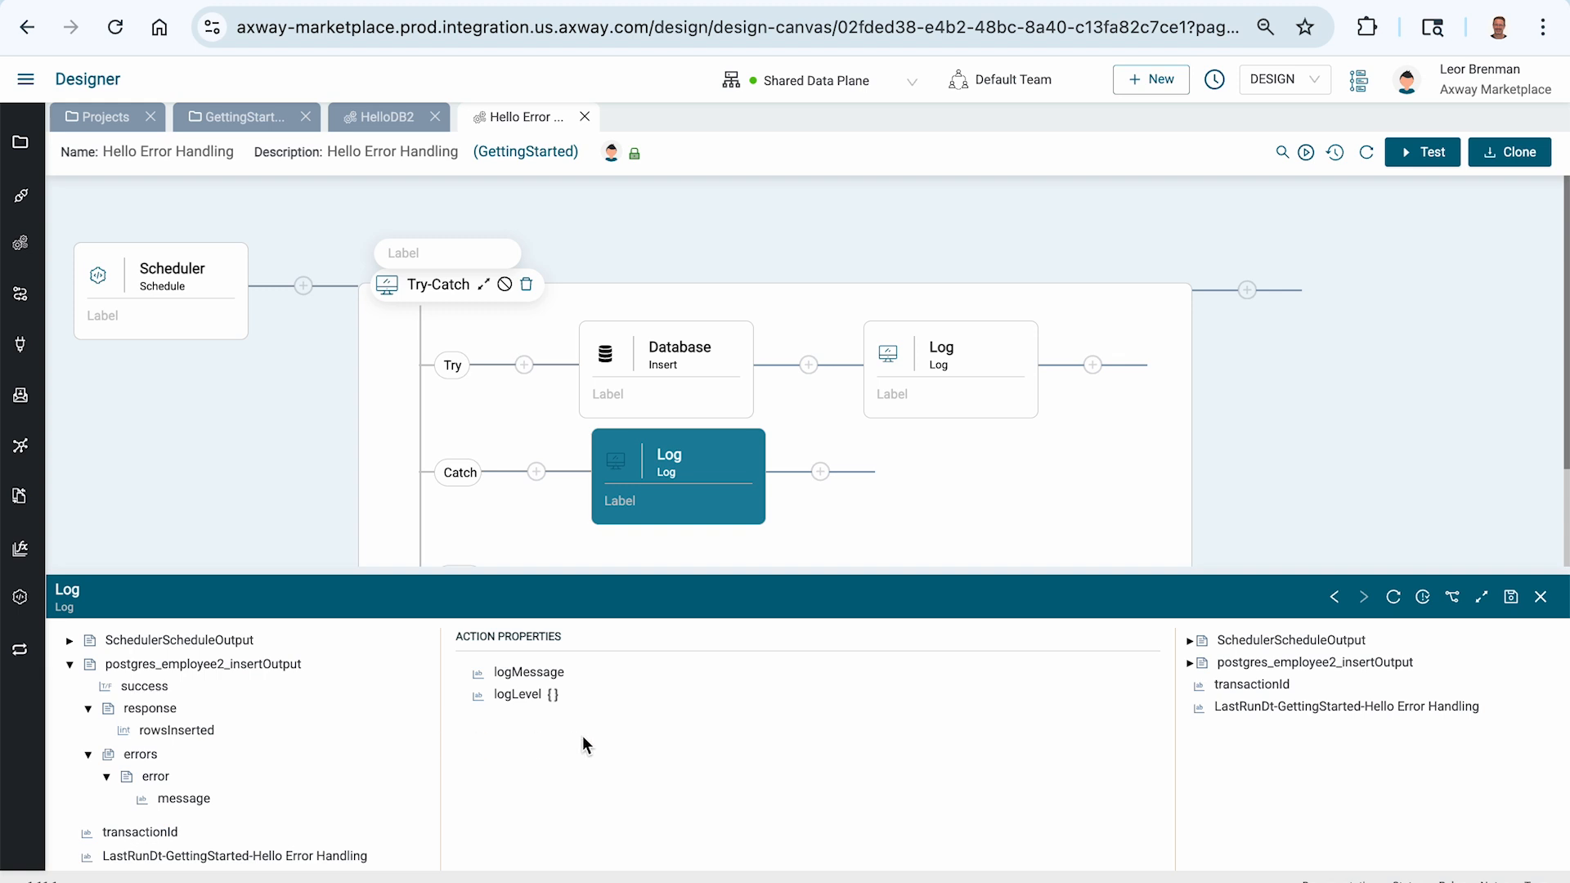
left_click(556, 676)
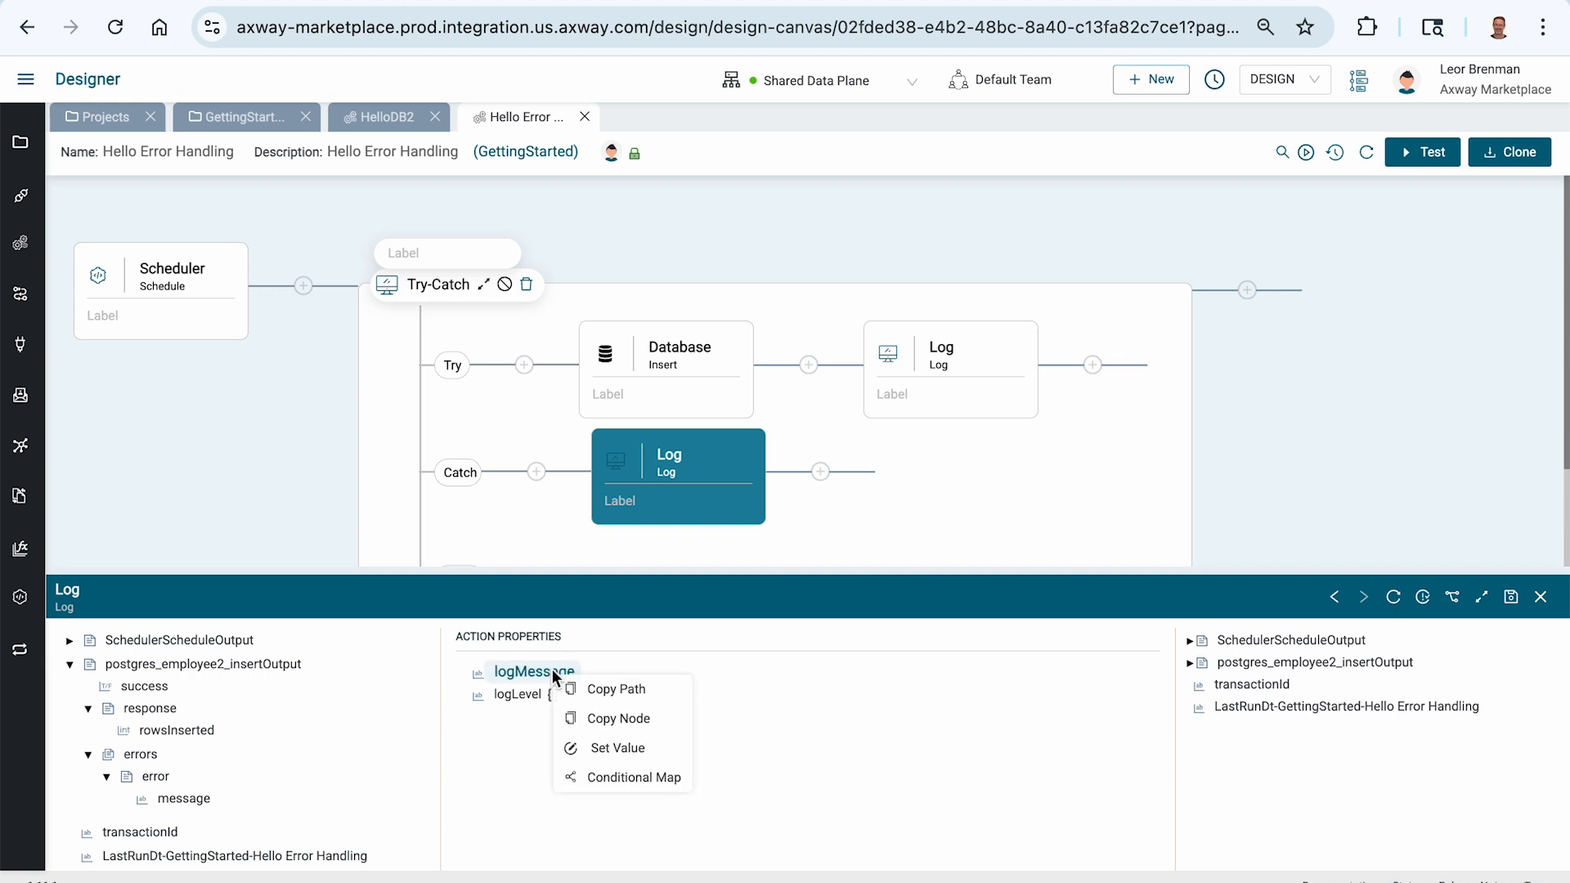
left_click(603, 746)
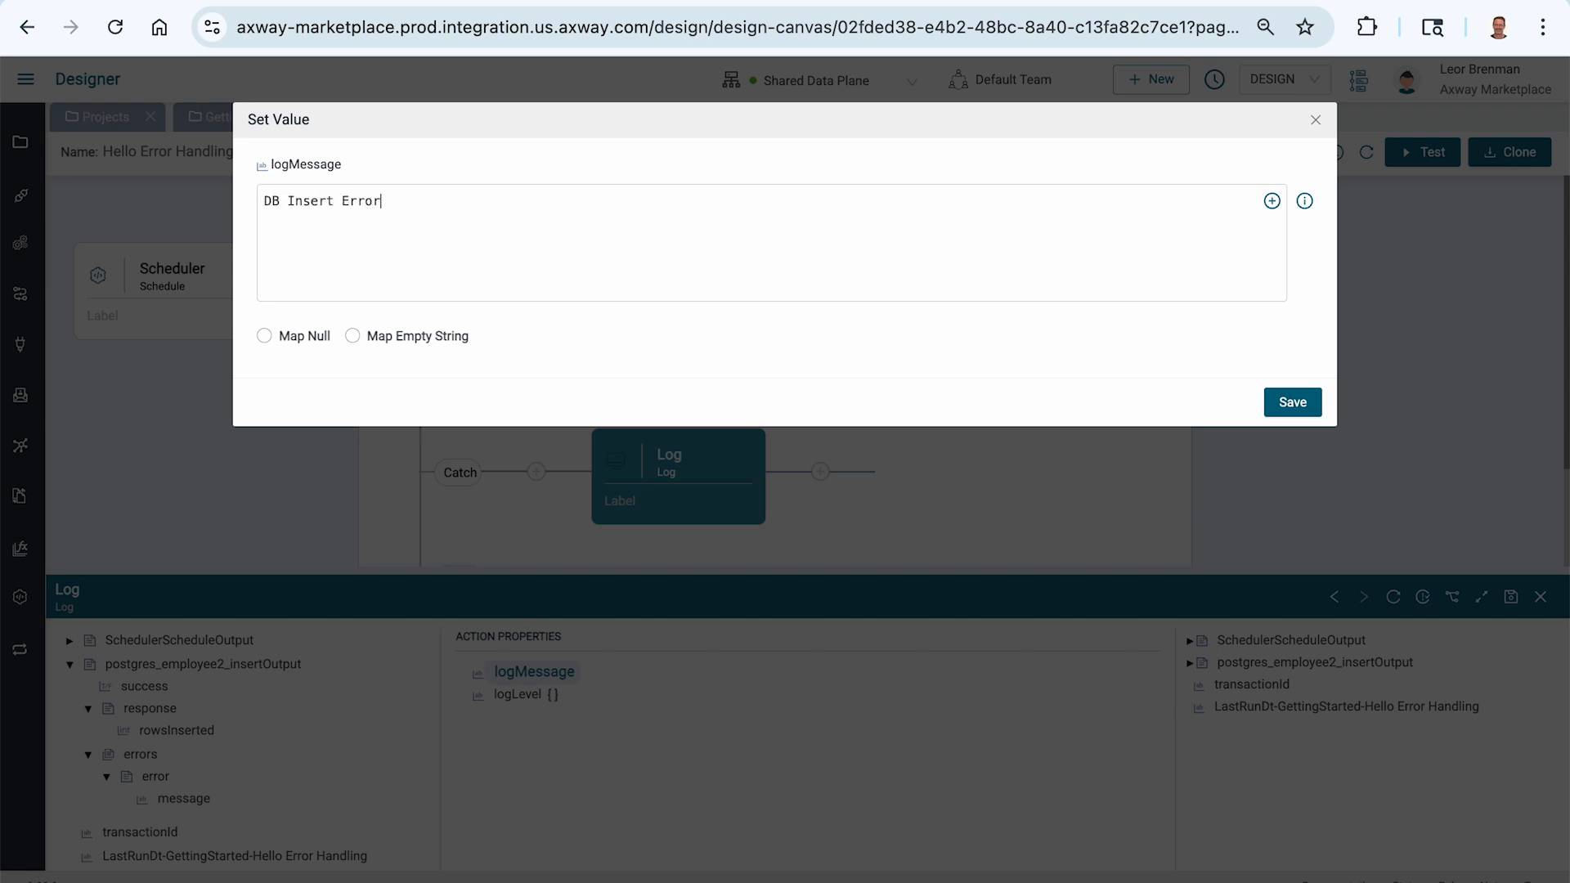
left_click(1293, 401)
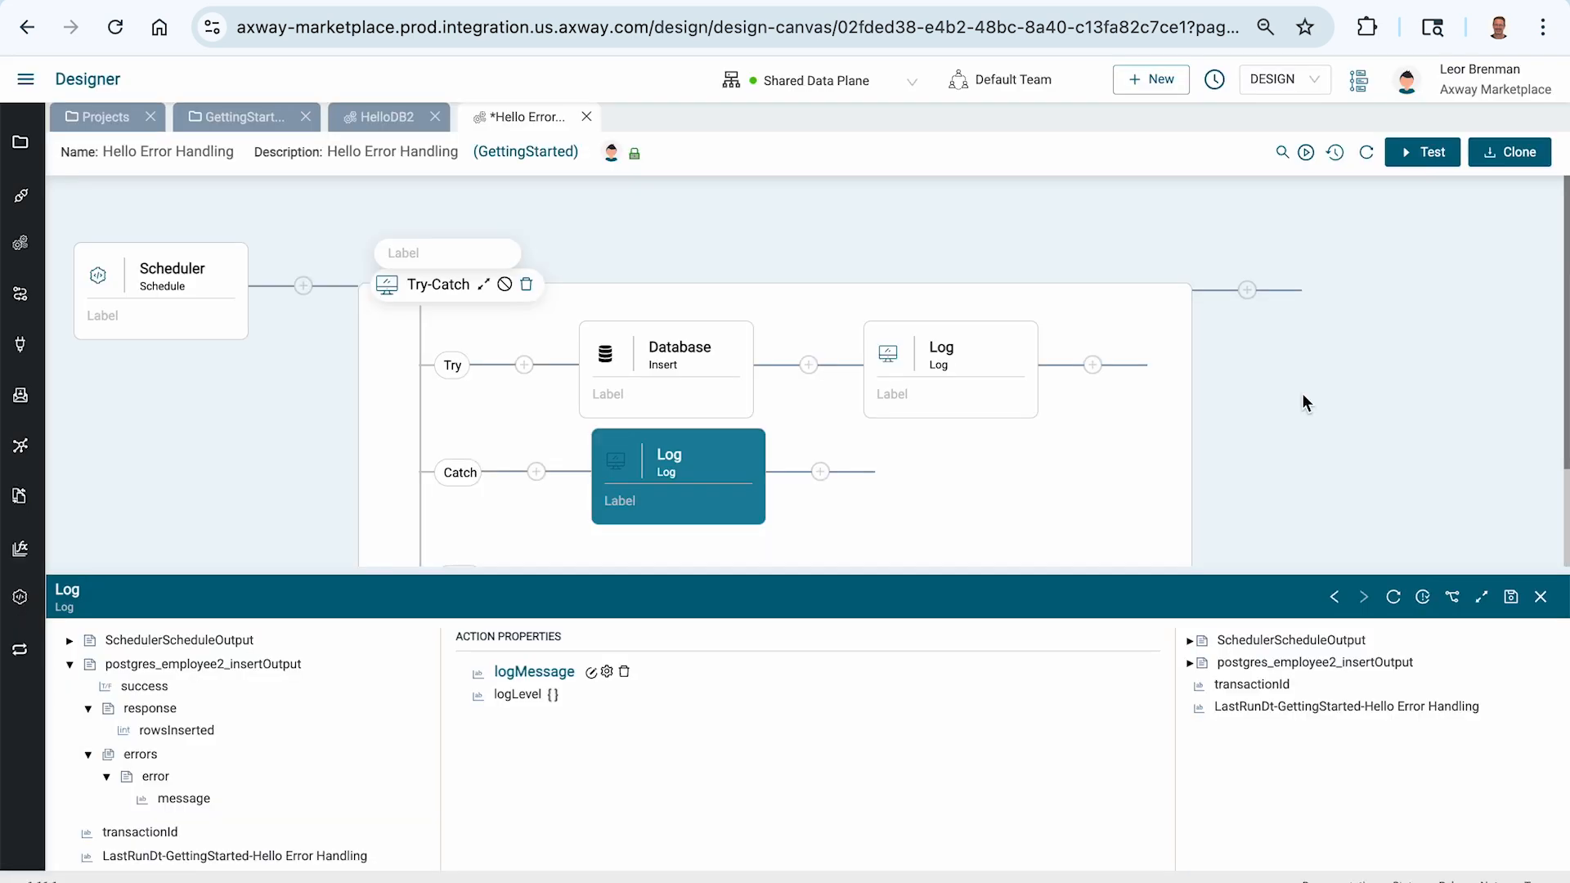
scroll(1105, 400, "down", 1)
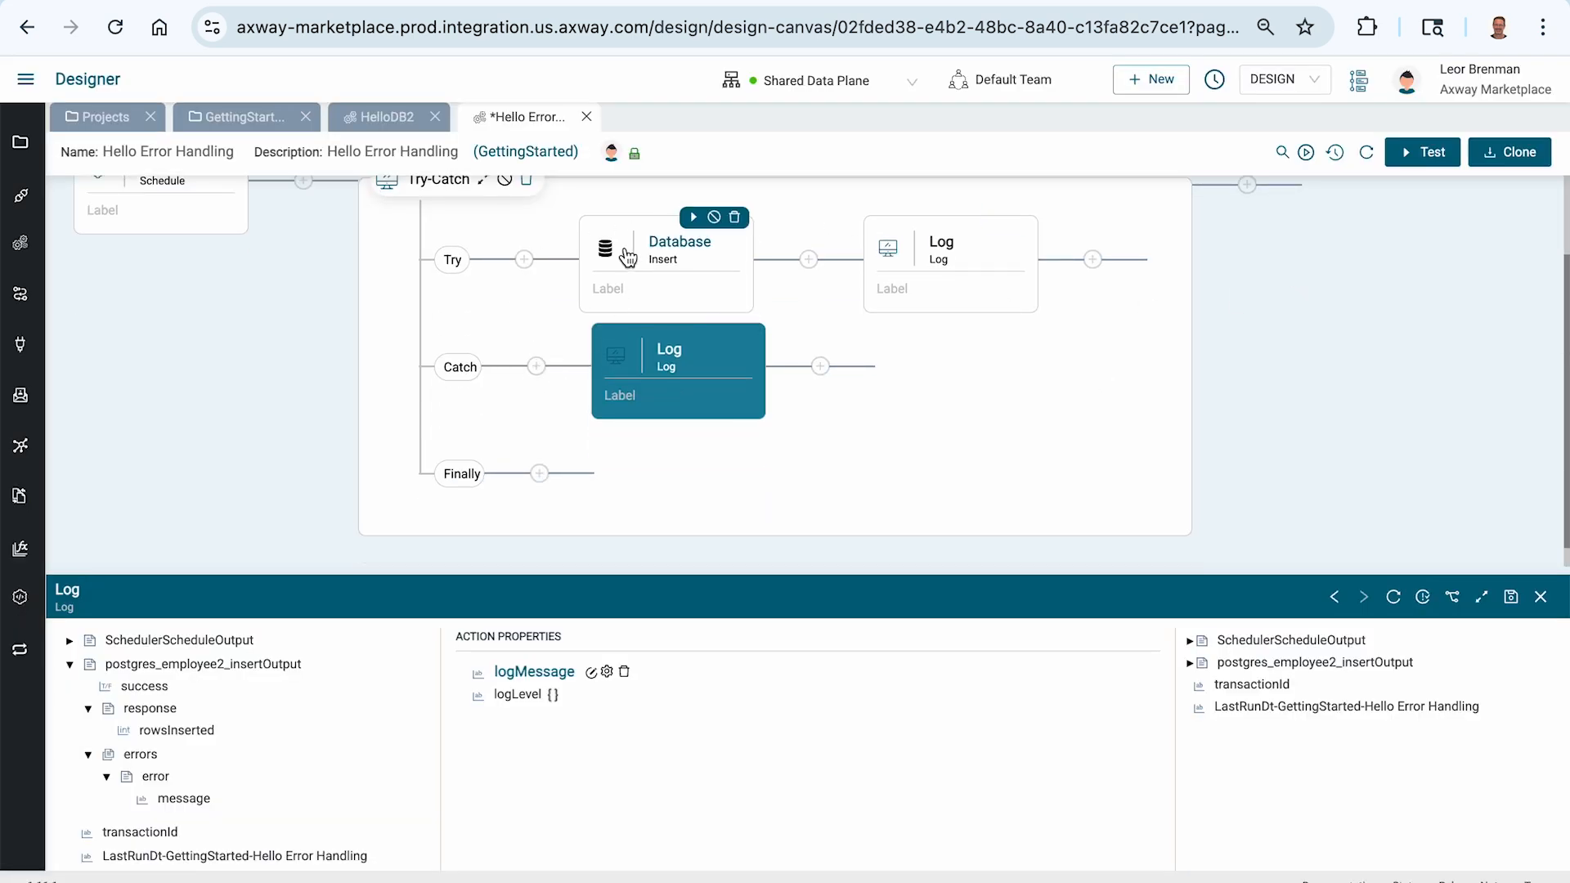
left_click(541, 475)
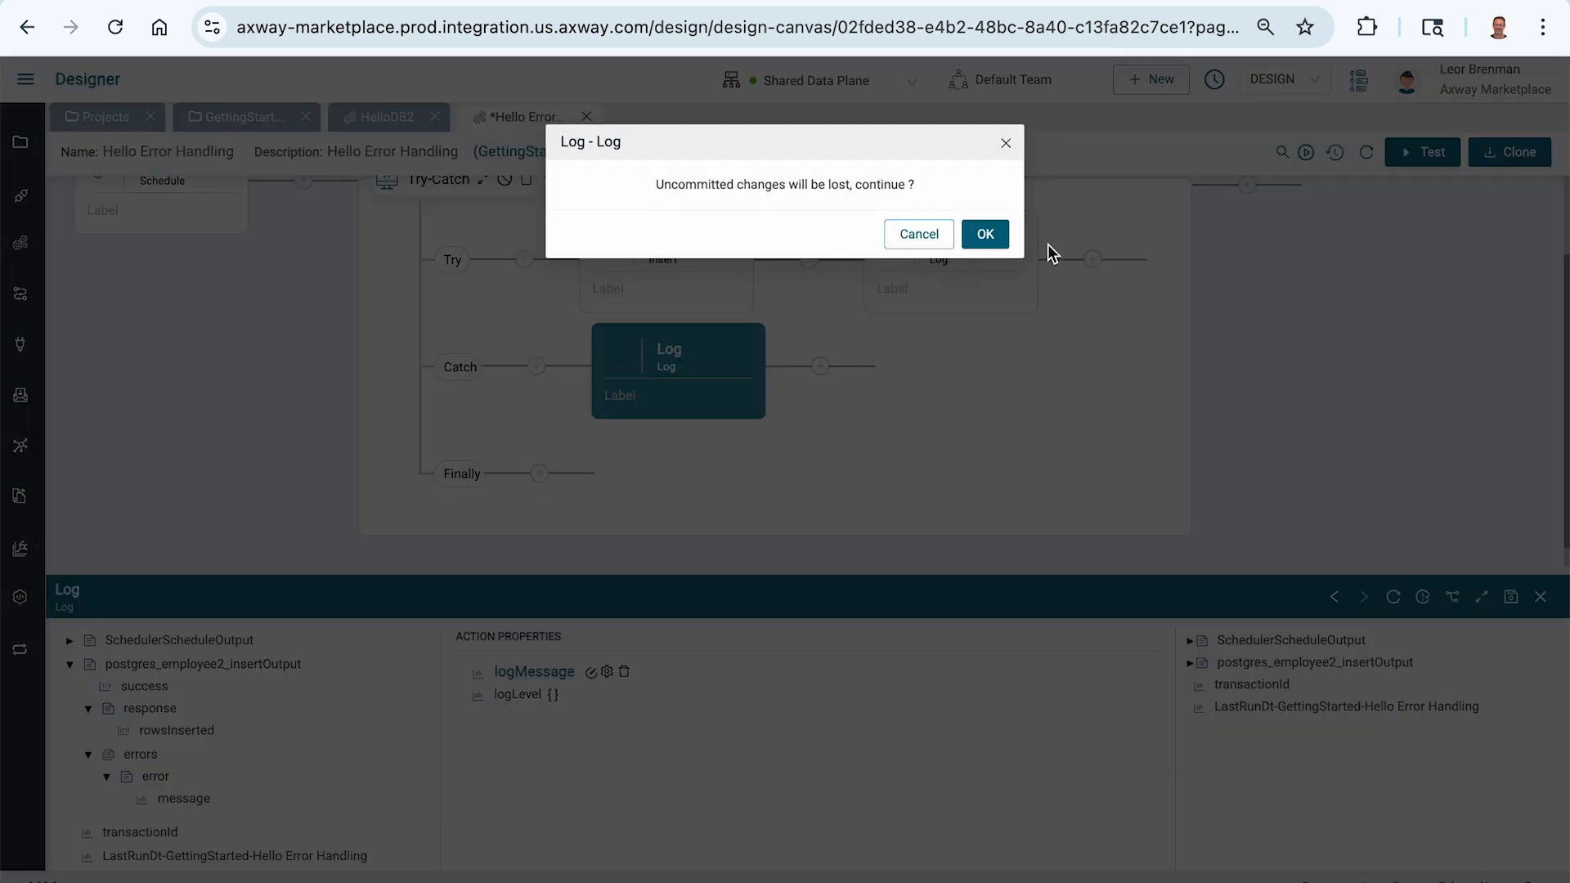
left_click(916, 234)
left_click(1511, 600)
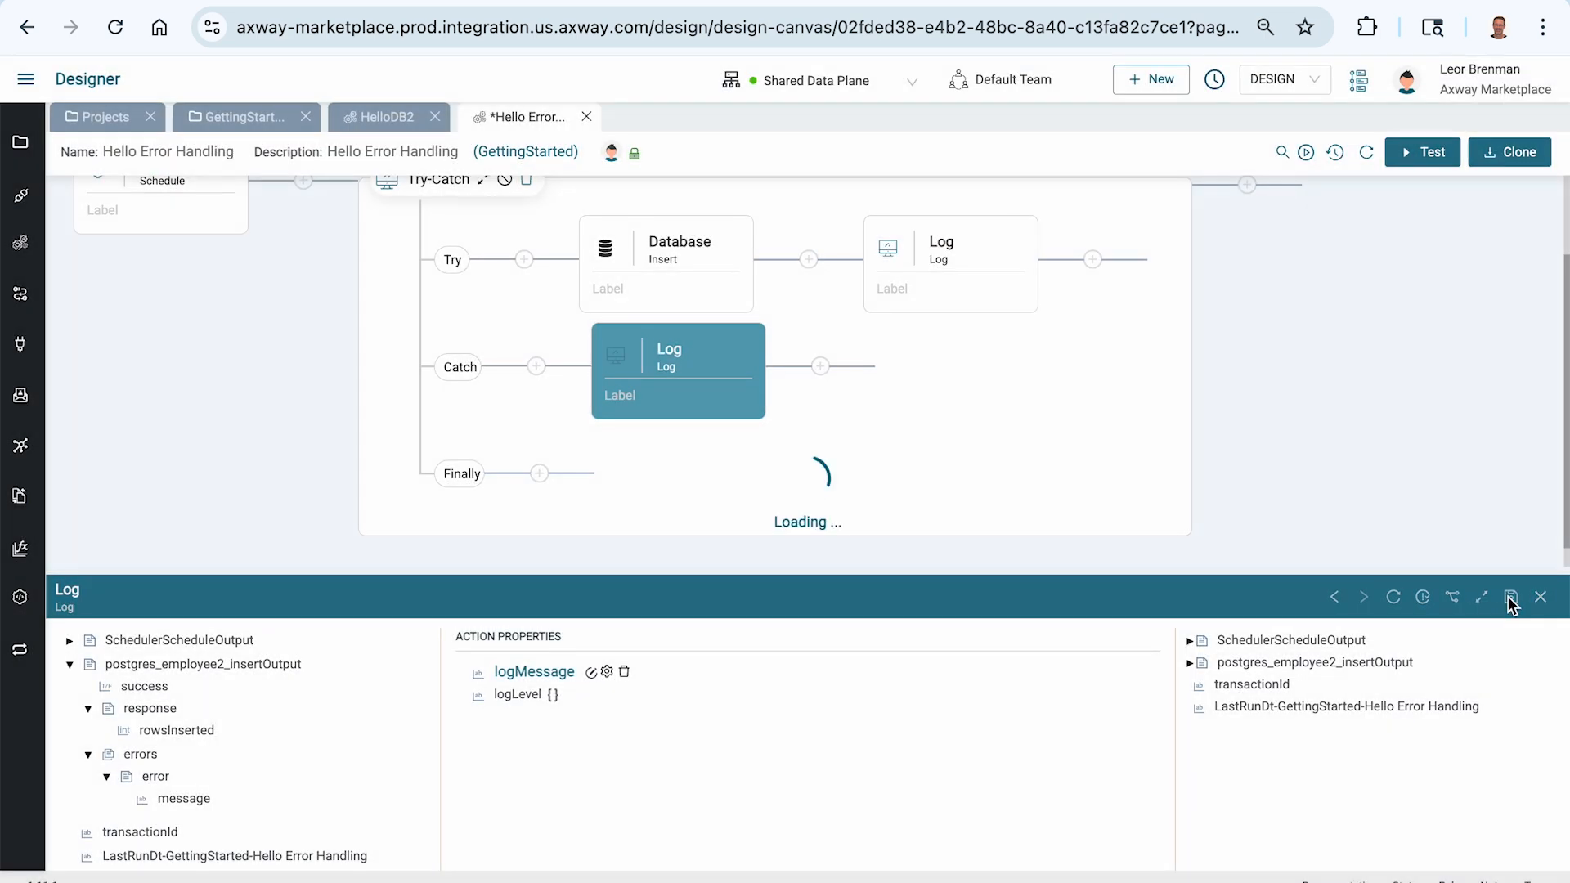
Add a Log component to the Finally branch of the Try-Catch
left_click(539, 474)
left_click(1325, 221)
type("log")
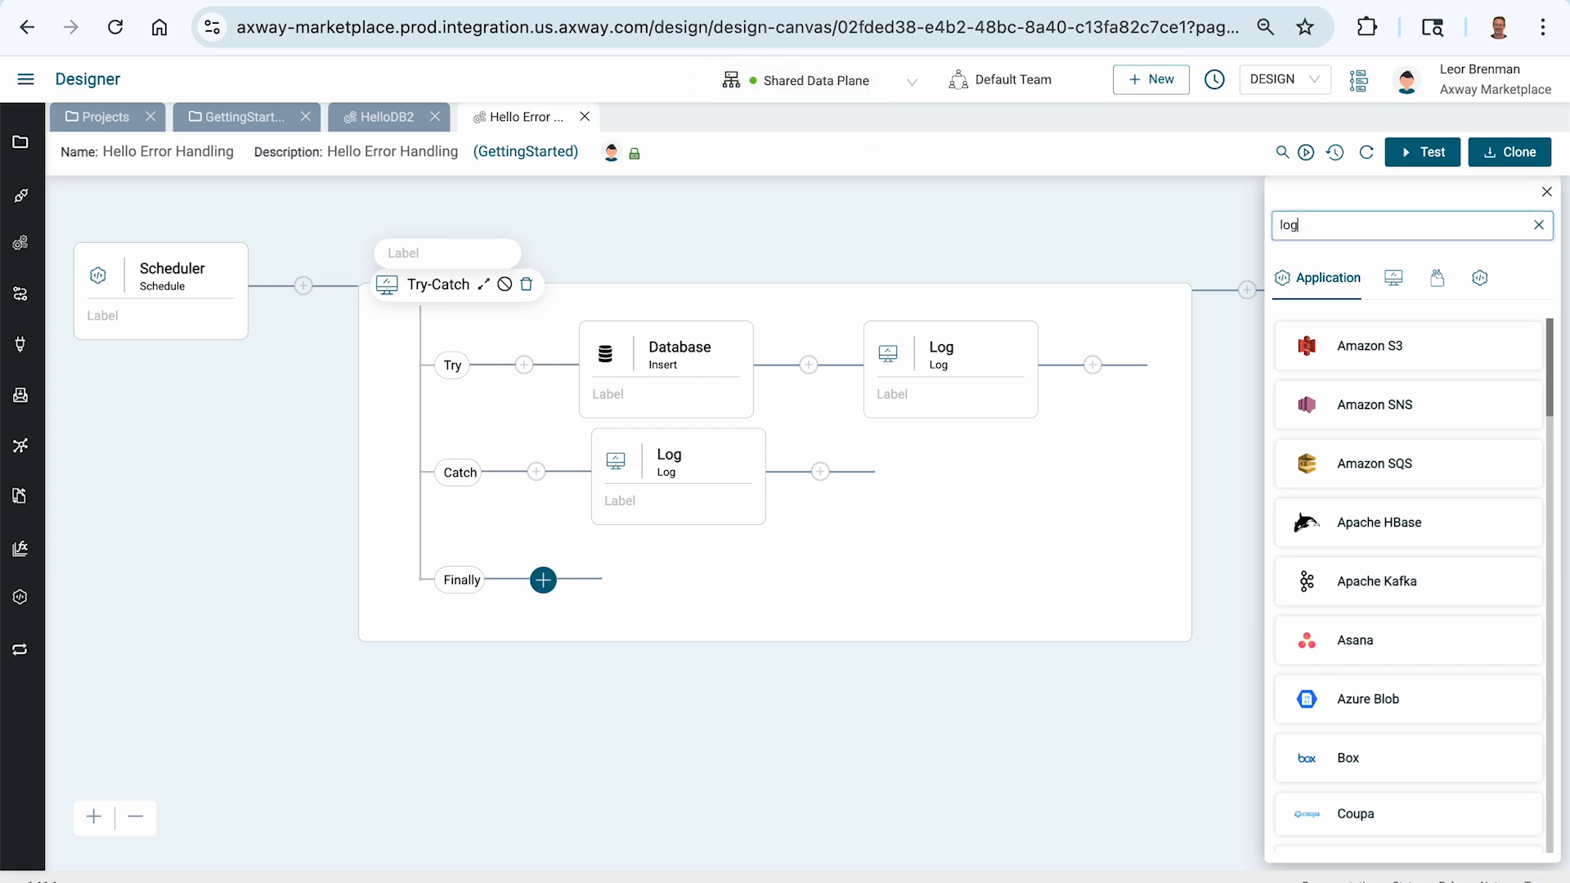
left_click(1335, 353)
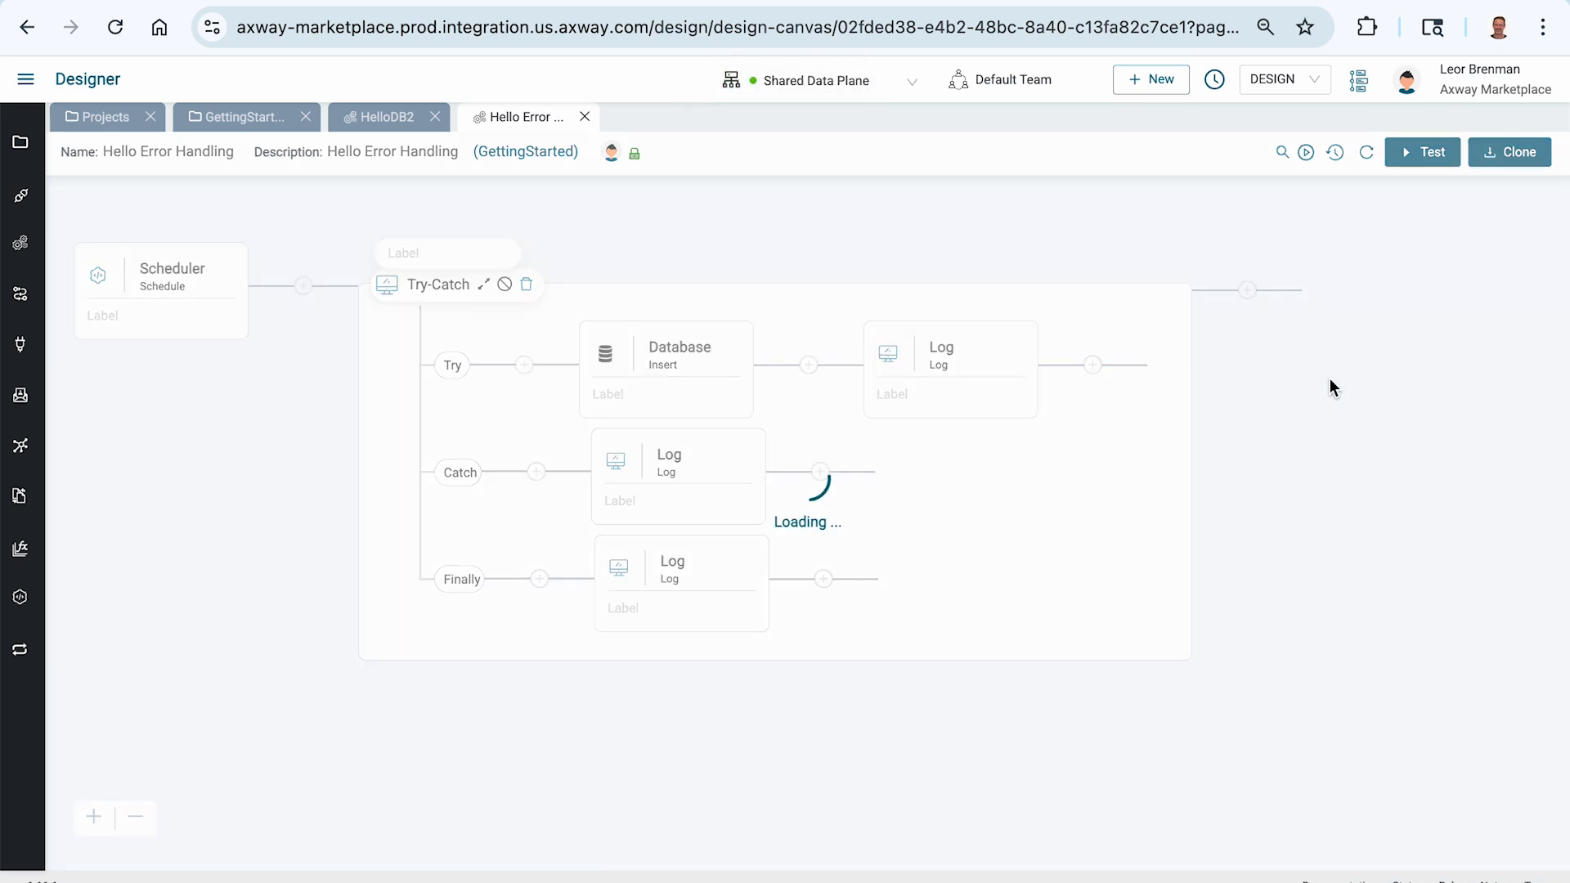
Set the Finally branch Log's logMessage to "this always execute" and save the step
left_click(673, 621)
right_click(537, 671)
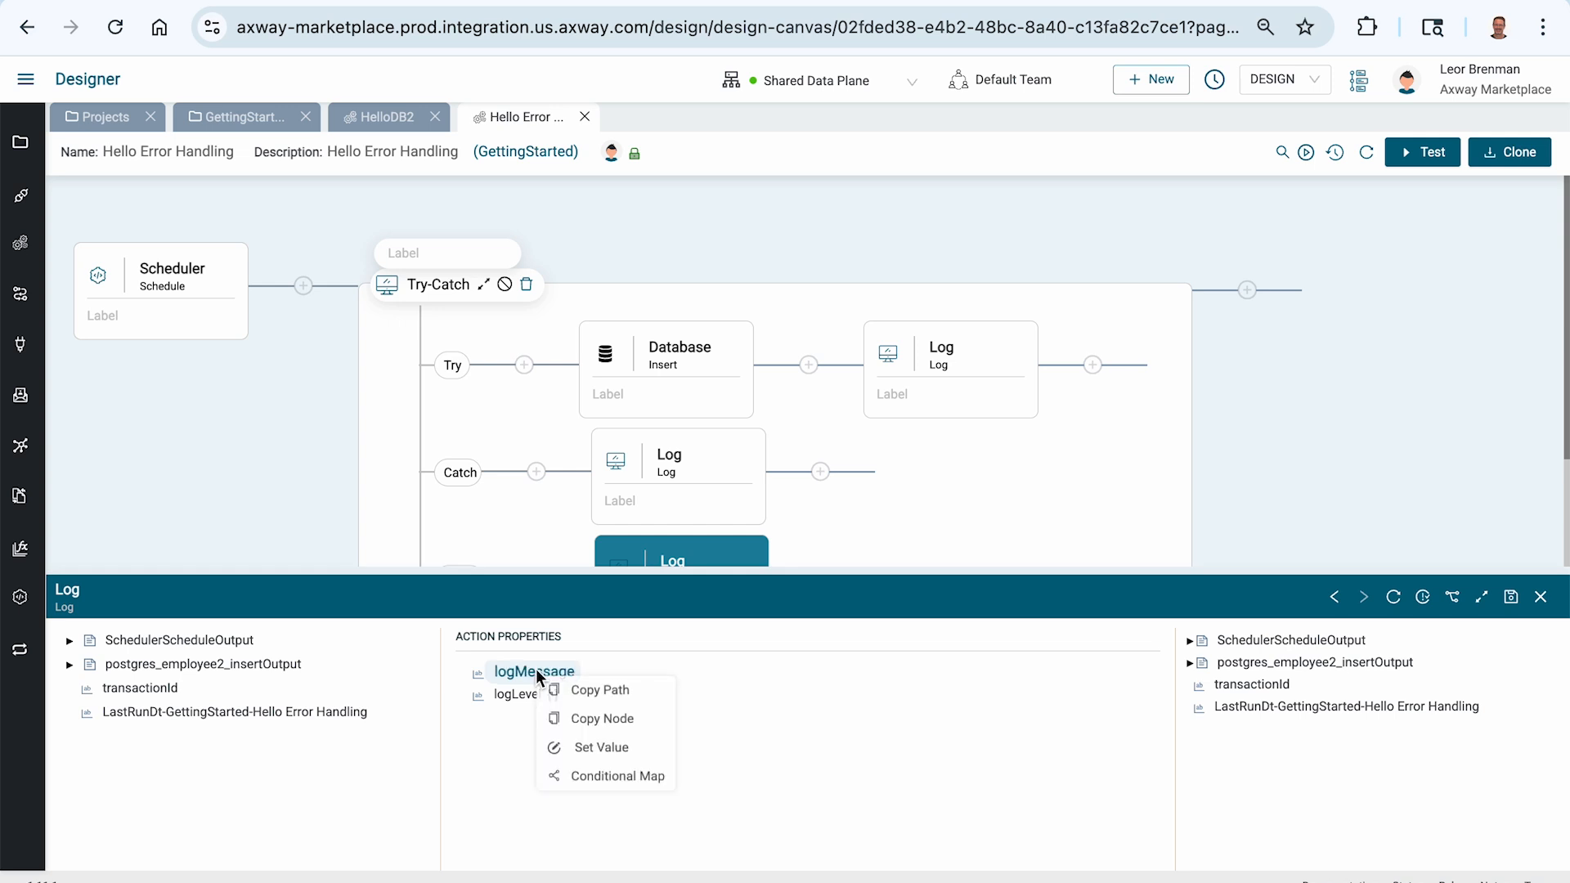
left_click(588, 747)
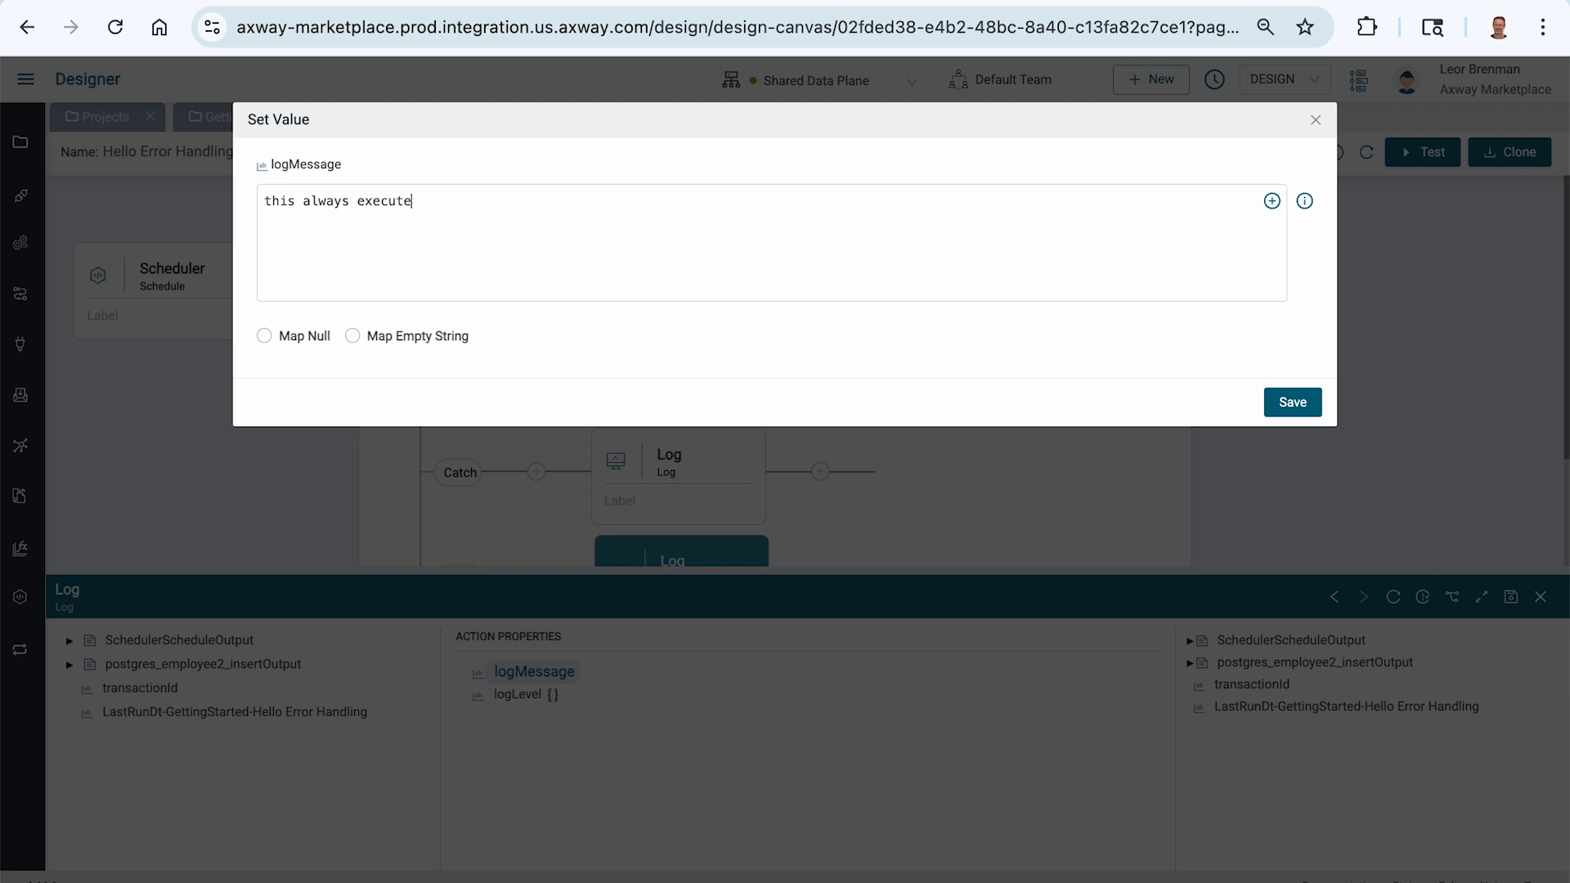
left_click(1292, 402)
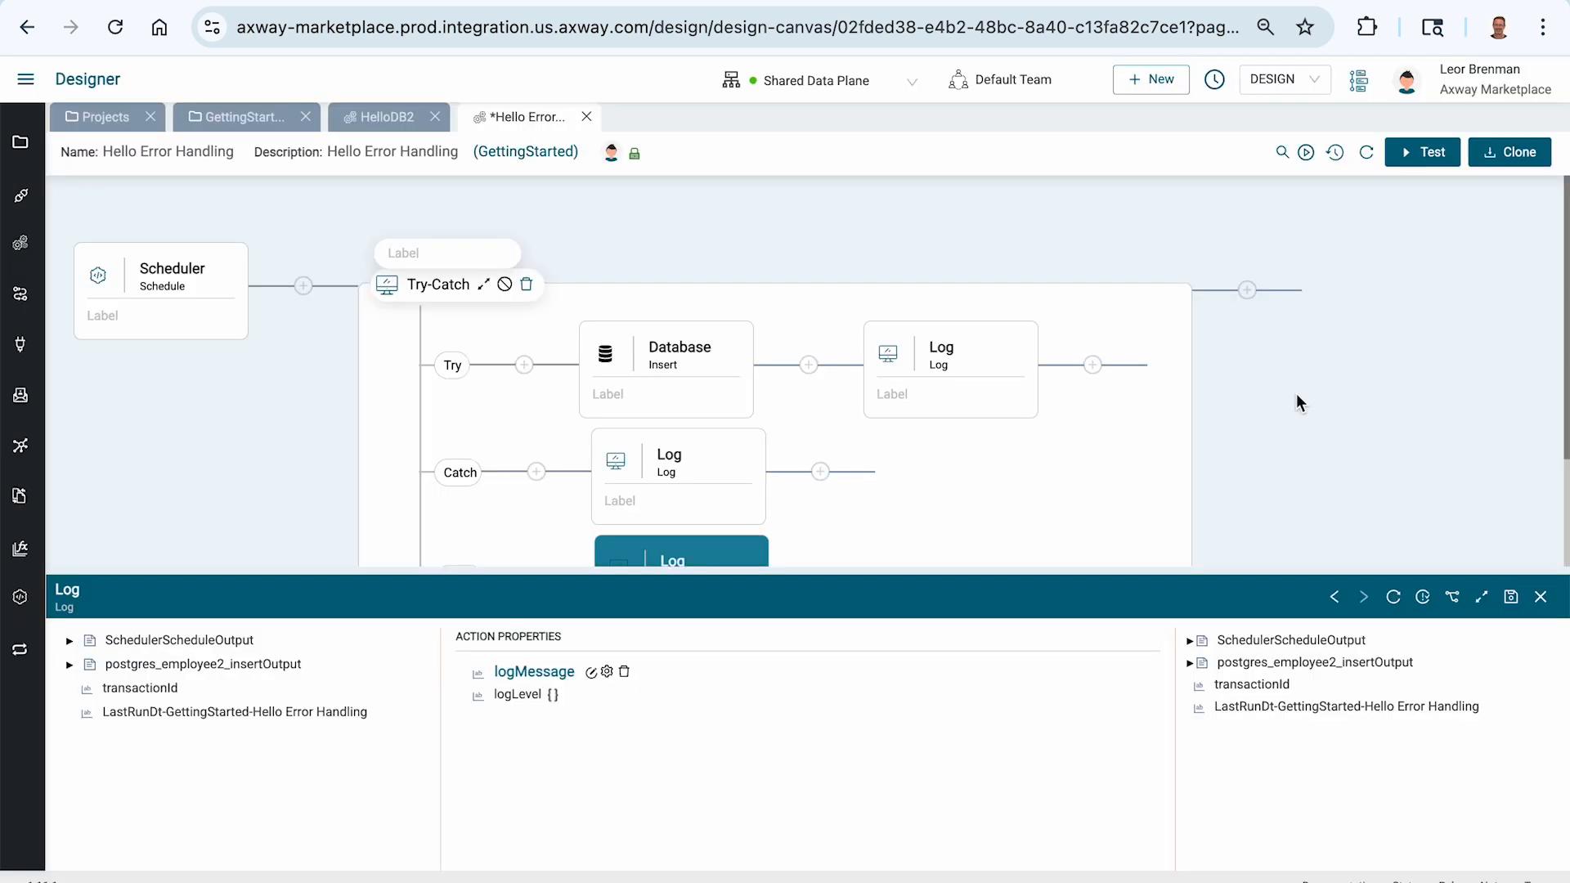
left_click(1511, 598)
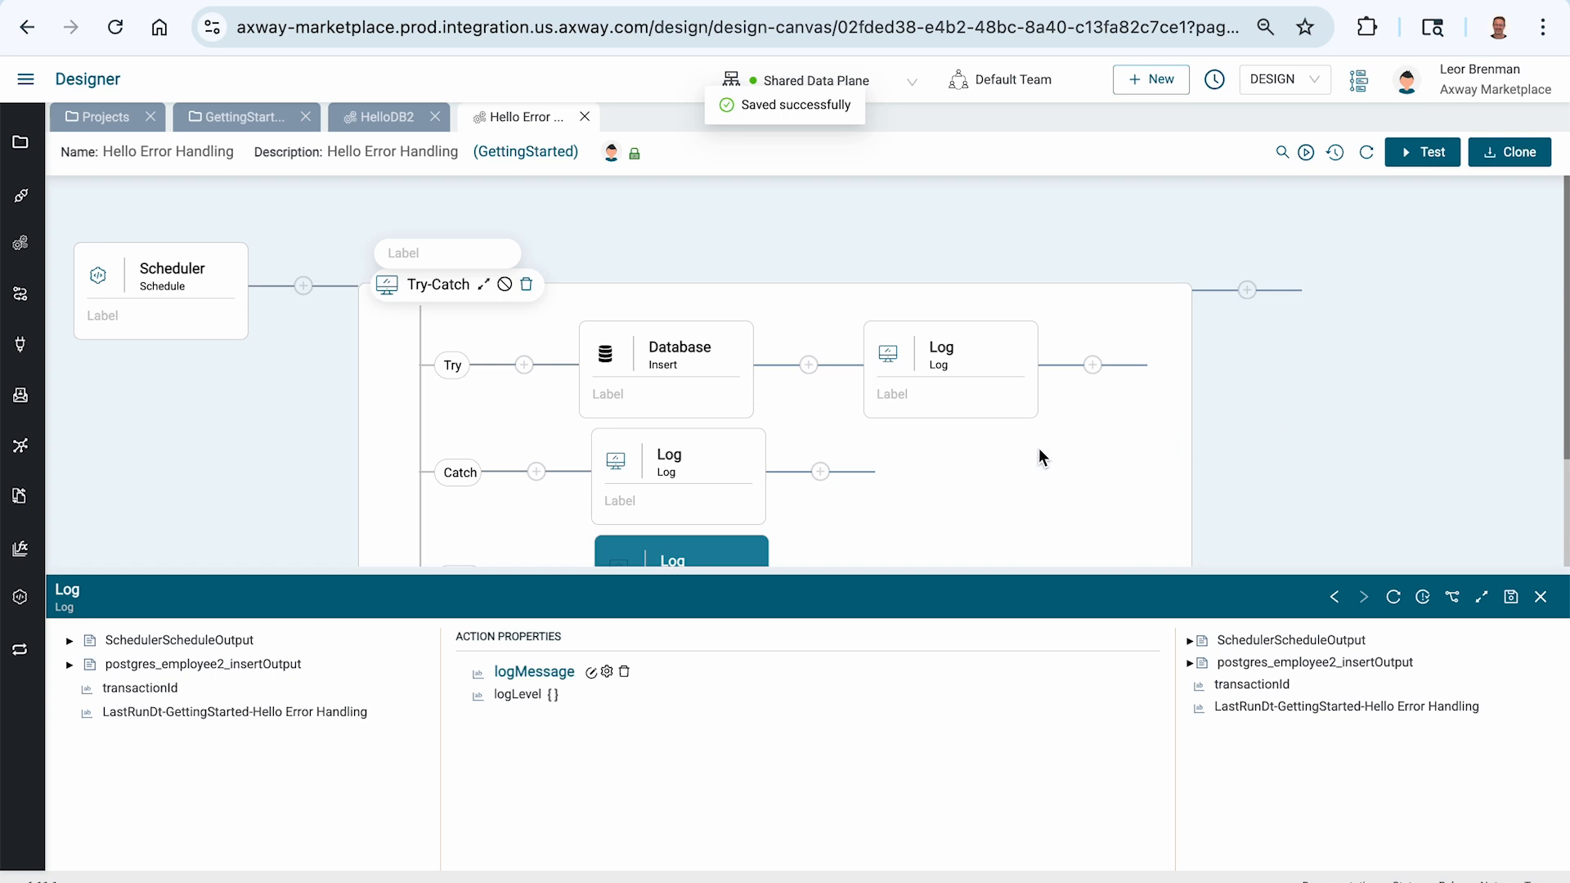
Add a Log component after the Try-Catch block on the main integration flow
scroll(1038, 449, "down", 2)
scroll(1039, 448, "up", 1)
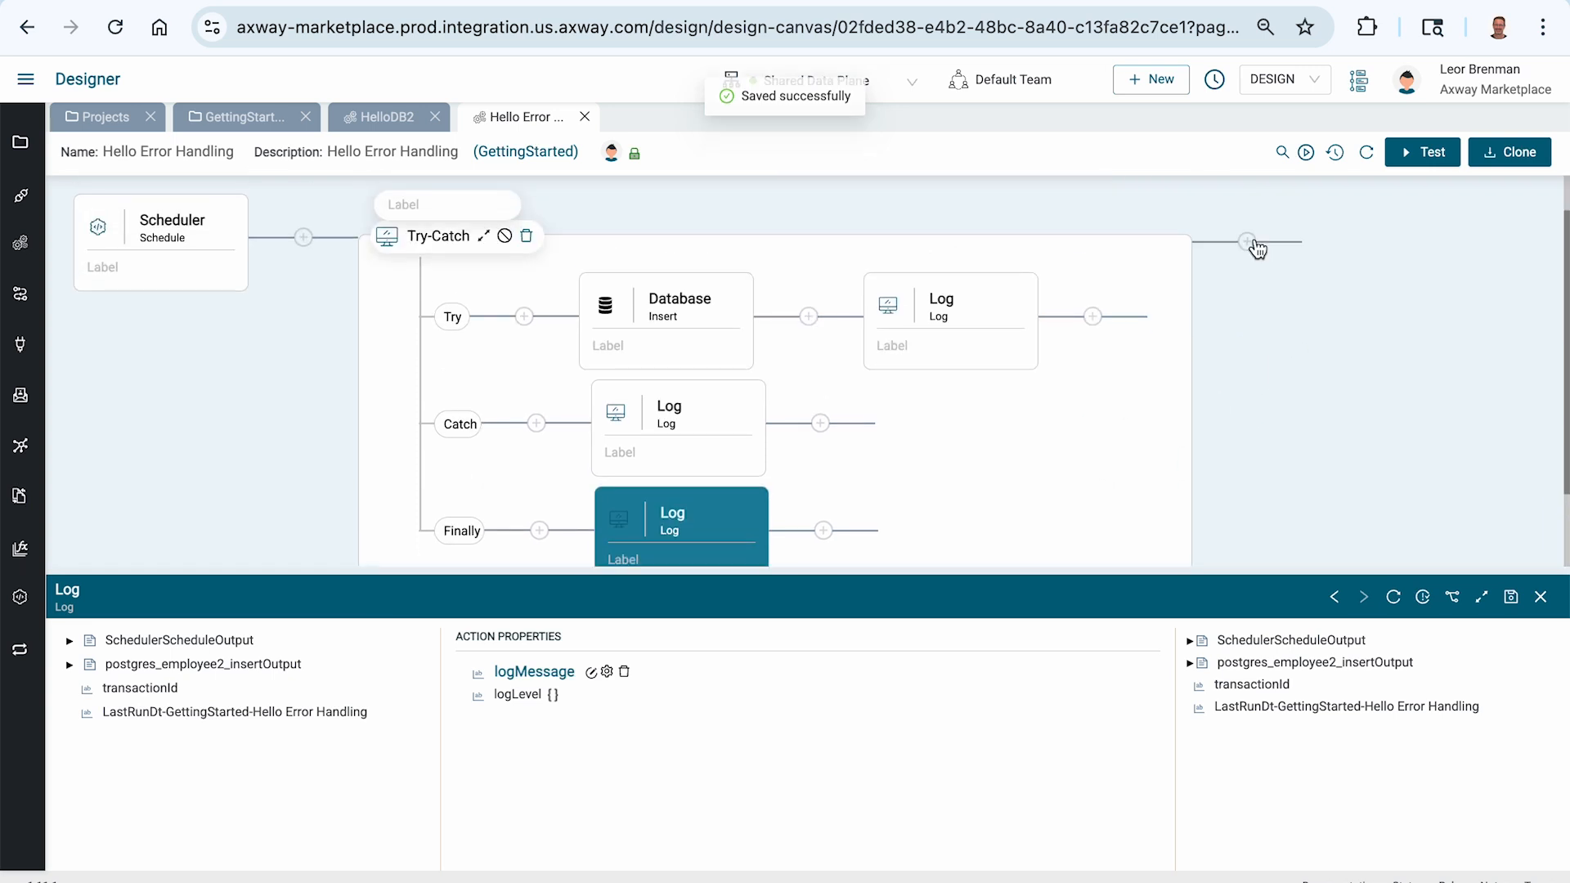
left_click(1248, 242)
left_click(1367, 225)
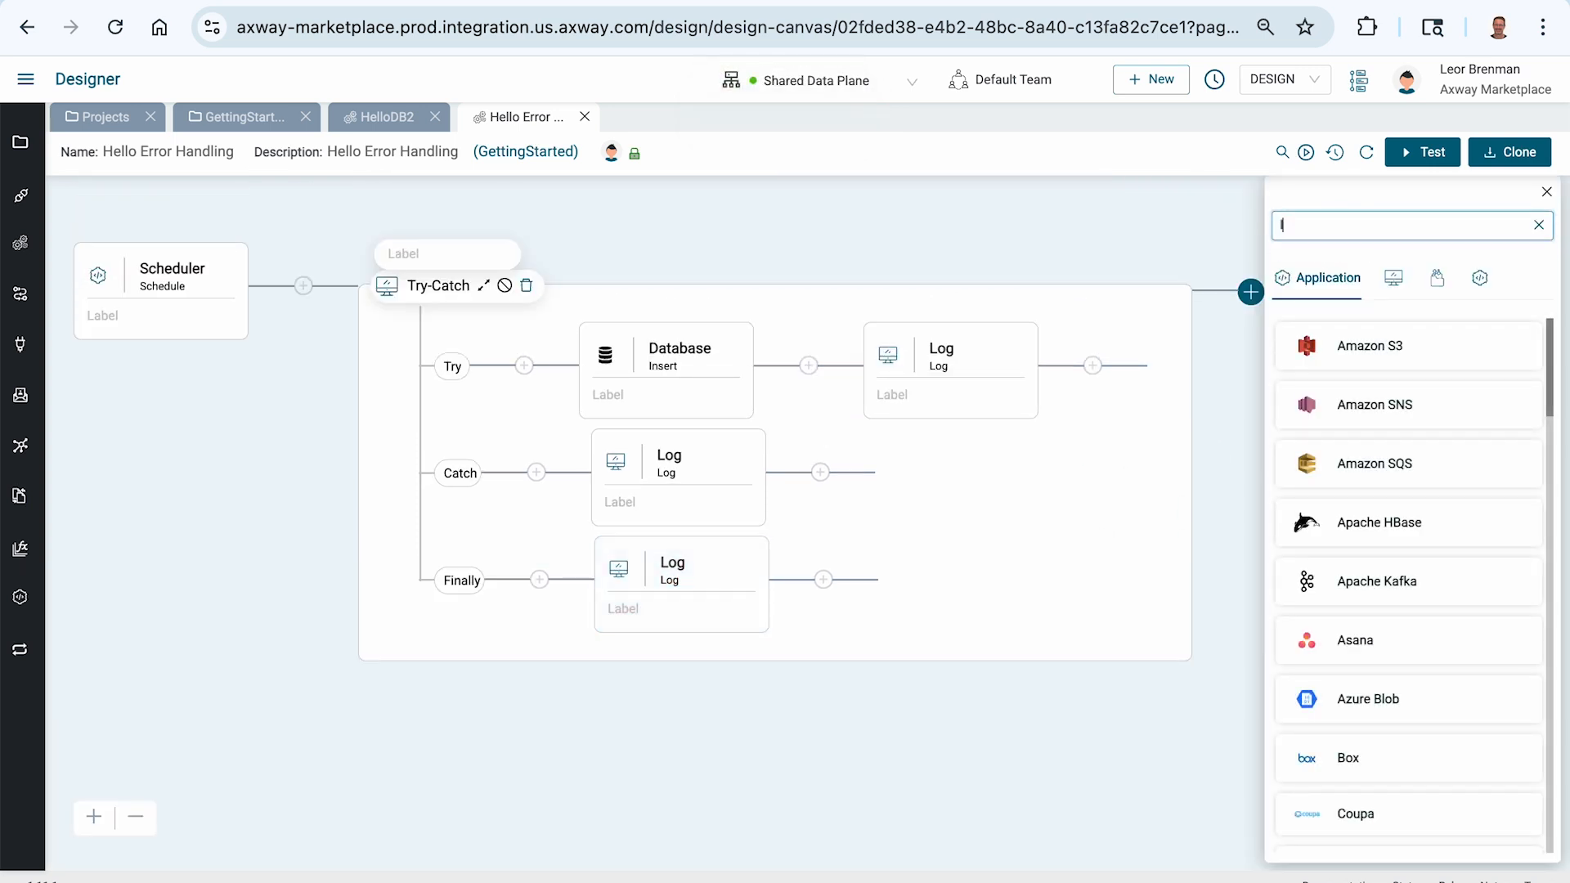
left_click(1360, 345)
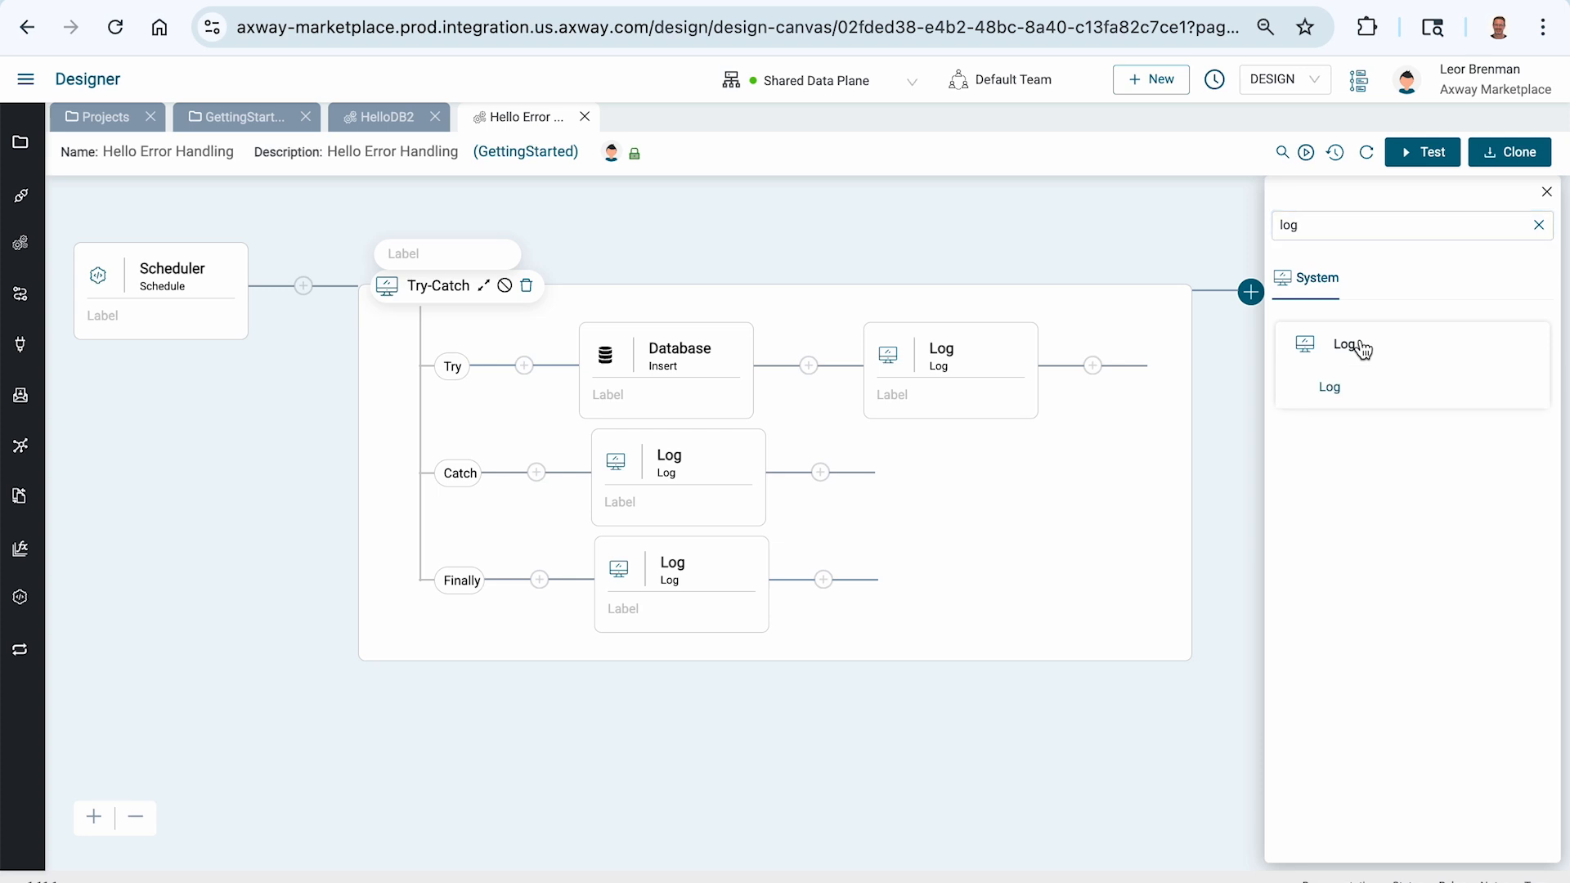
left_click(1330, 387)
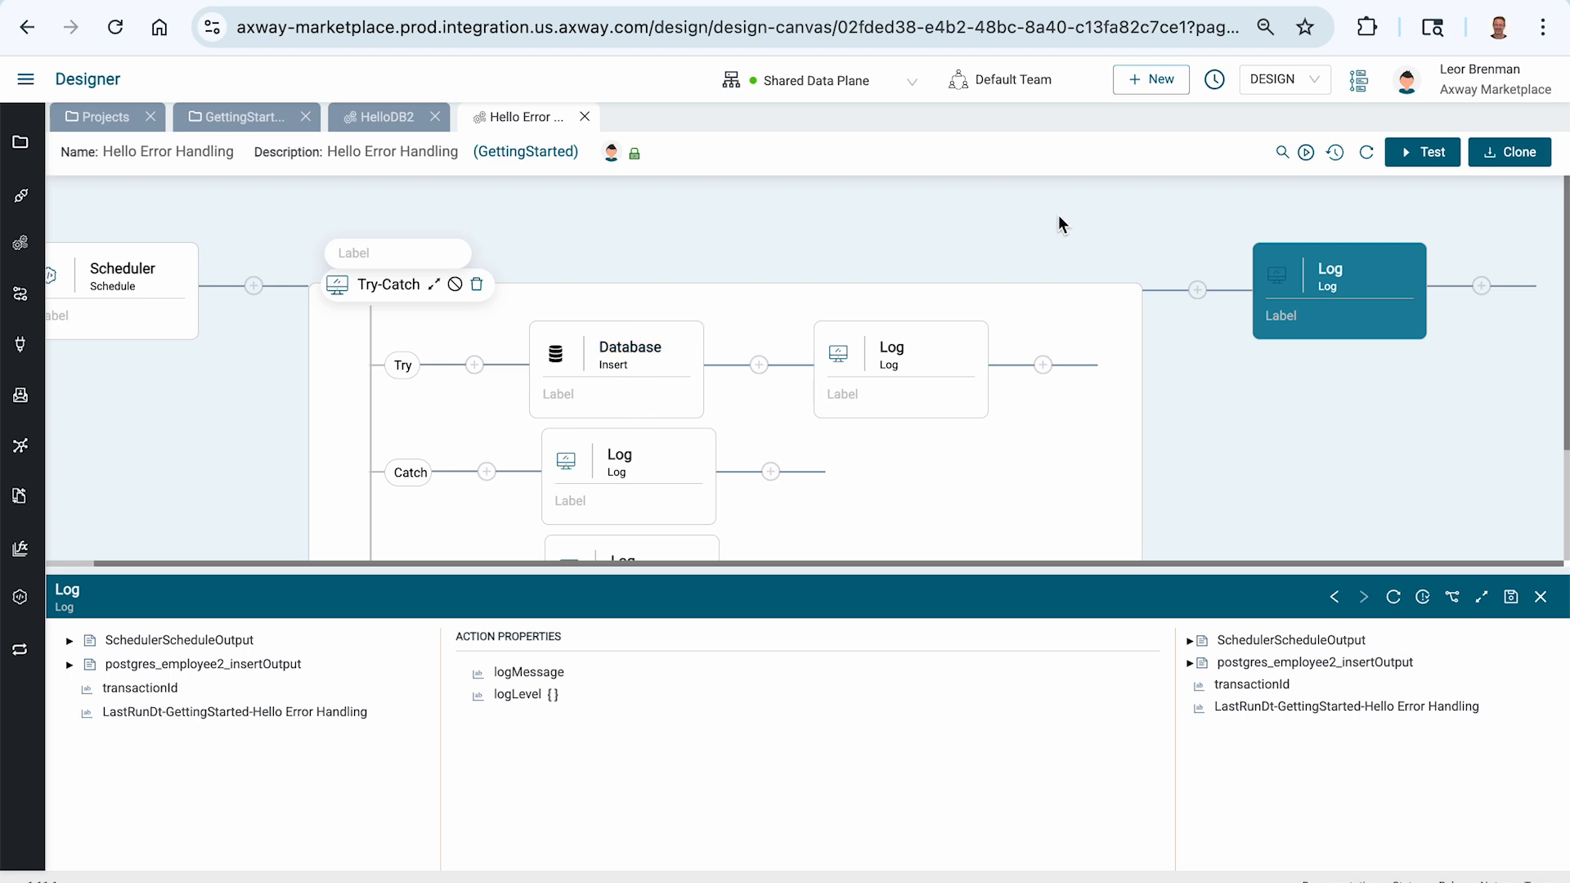
Set the logMessage of the Log after the Try-Catch to a note to continue on with integration, then save and close the step
mouse_move(974, 335)
left_click(524, 678)
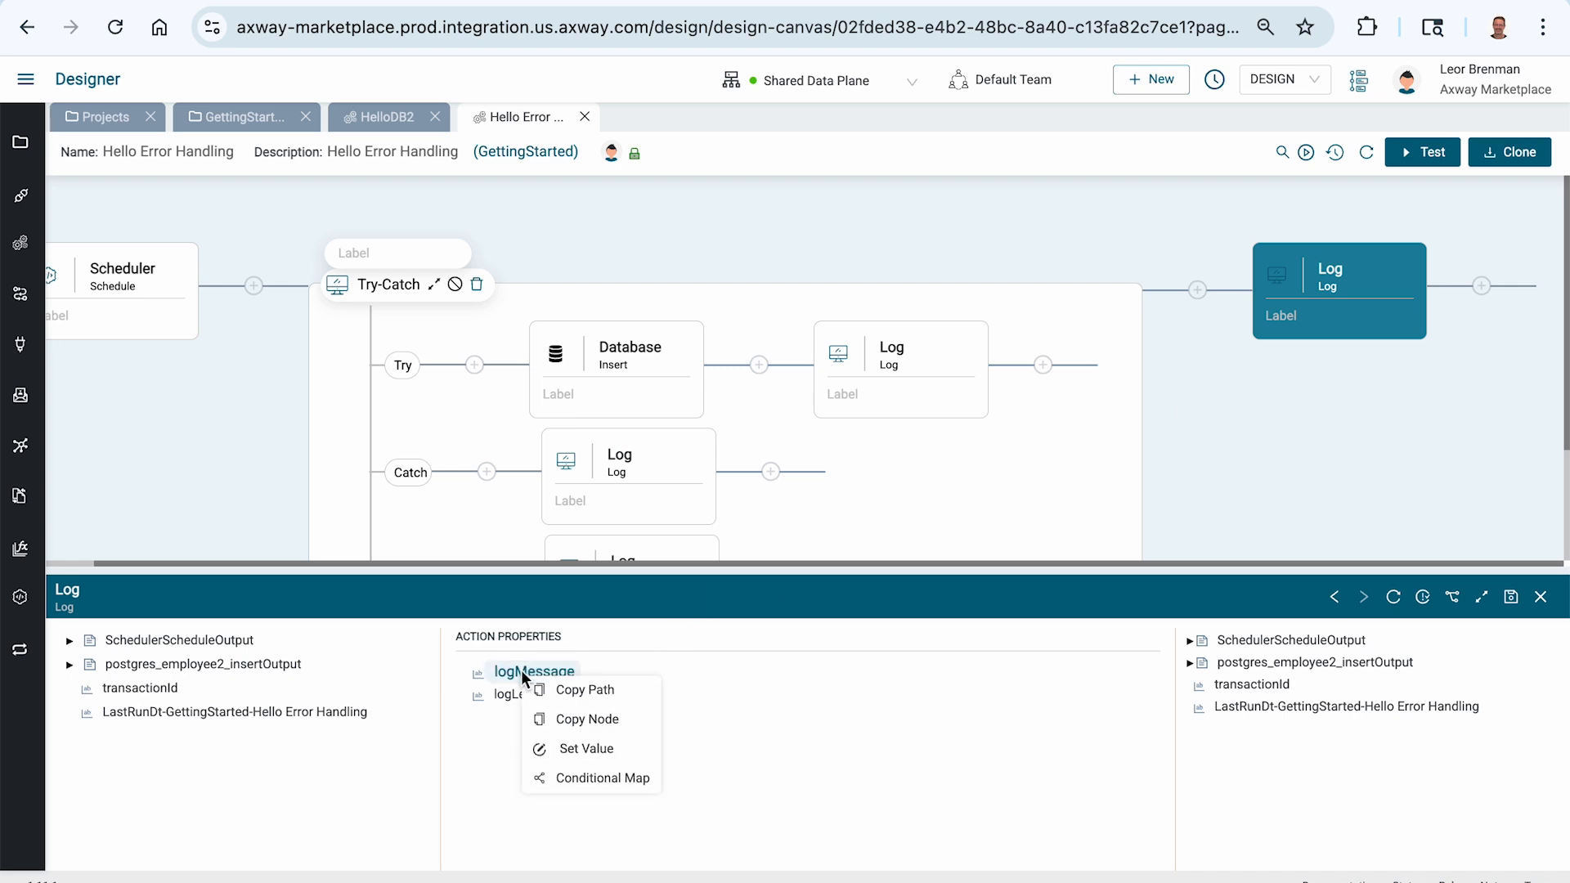
left_click(587, 744)
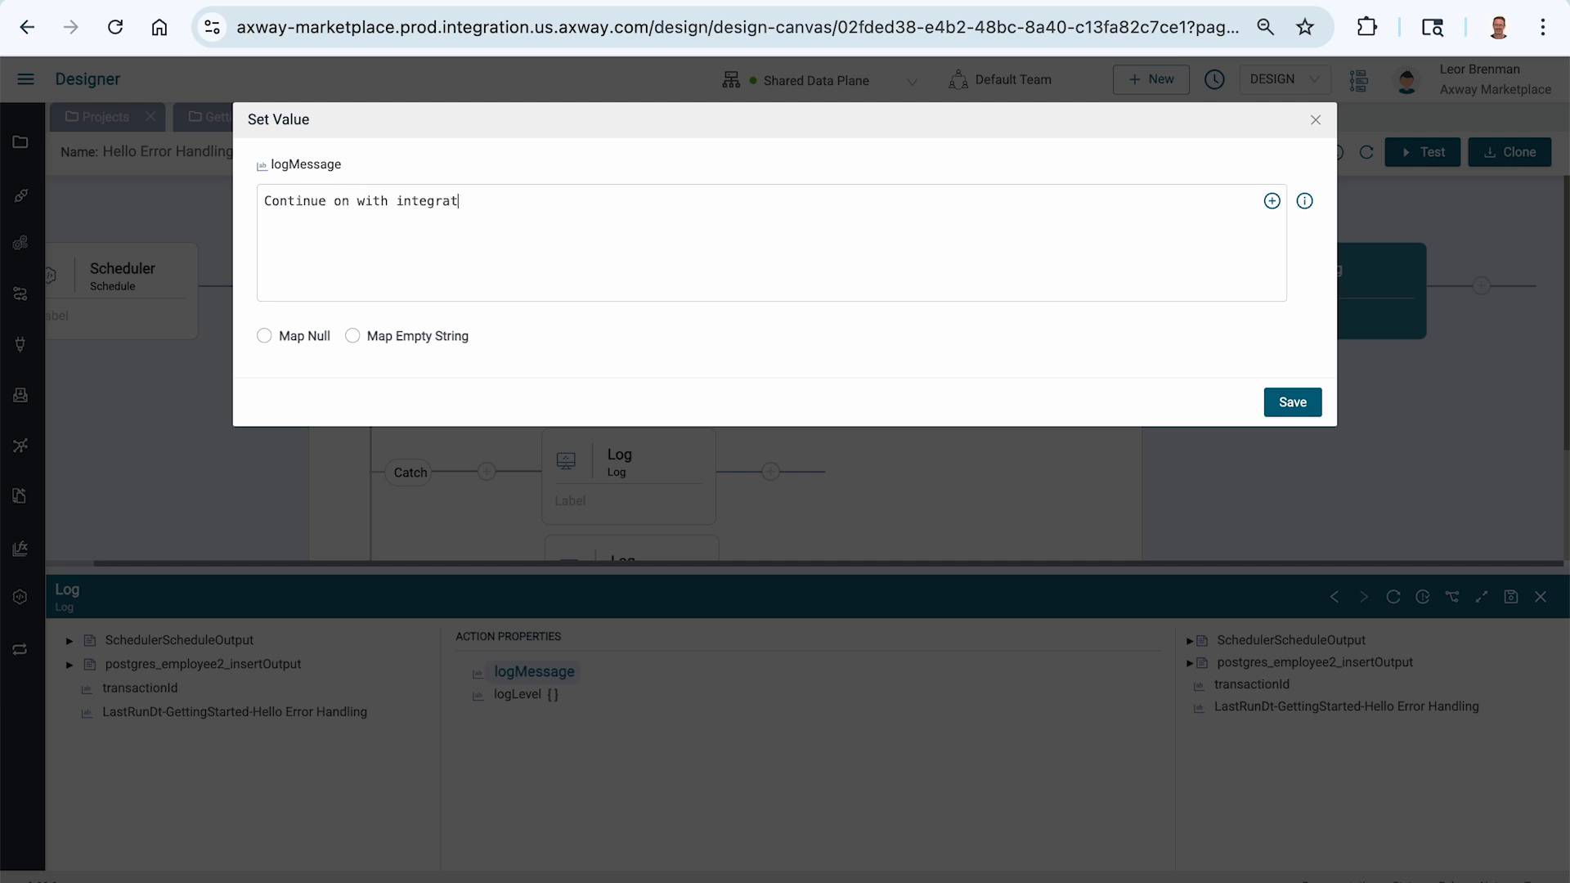
left_click(1290, 402)
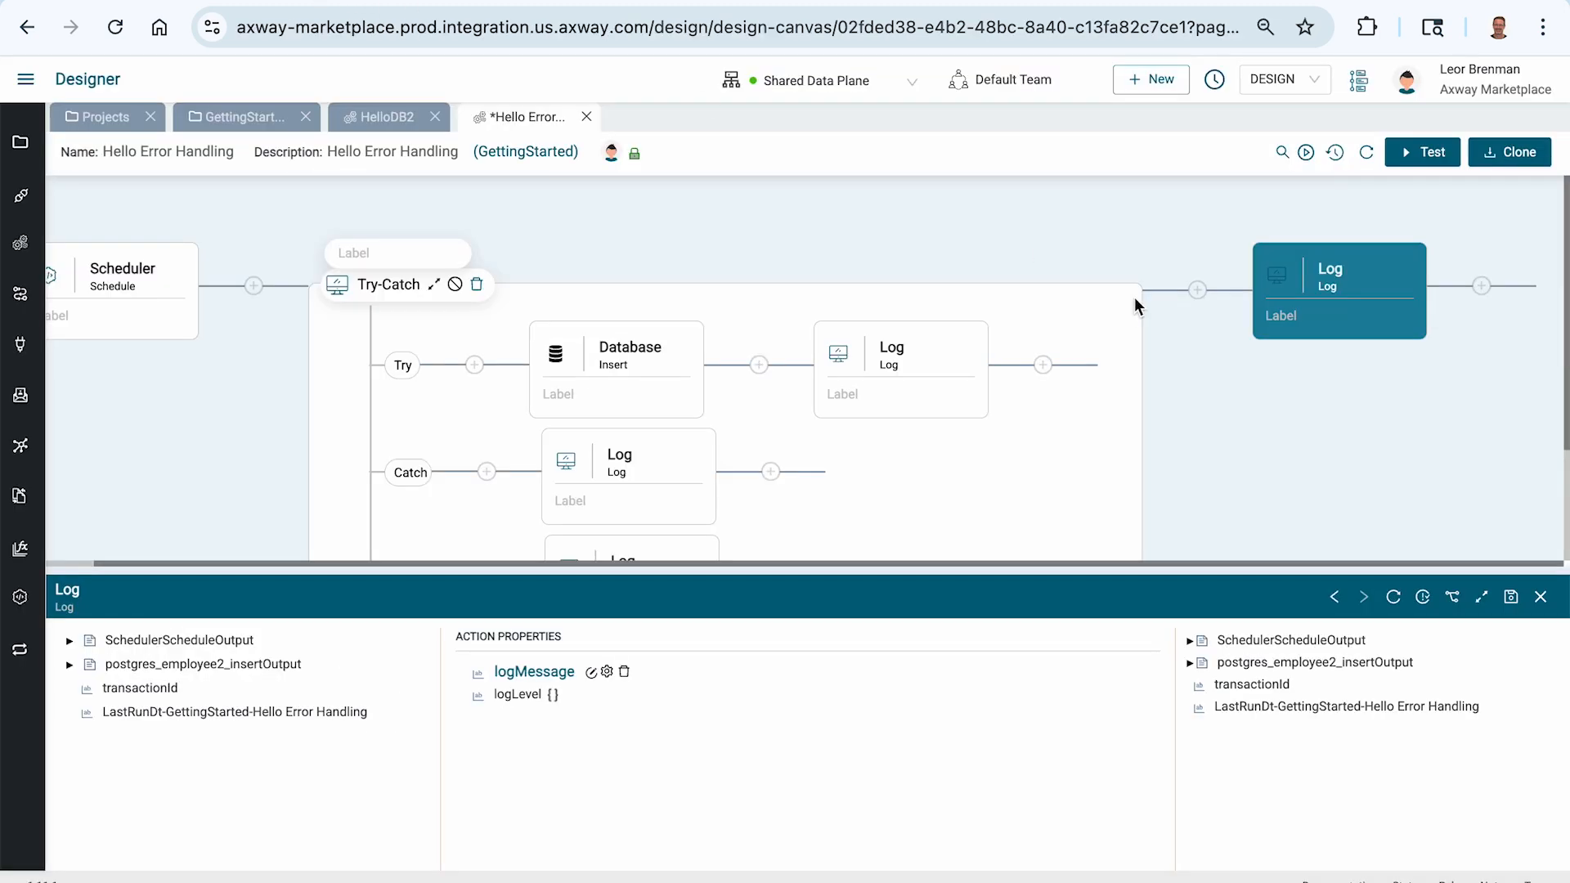
scroll(1186, 408, "down", 2)
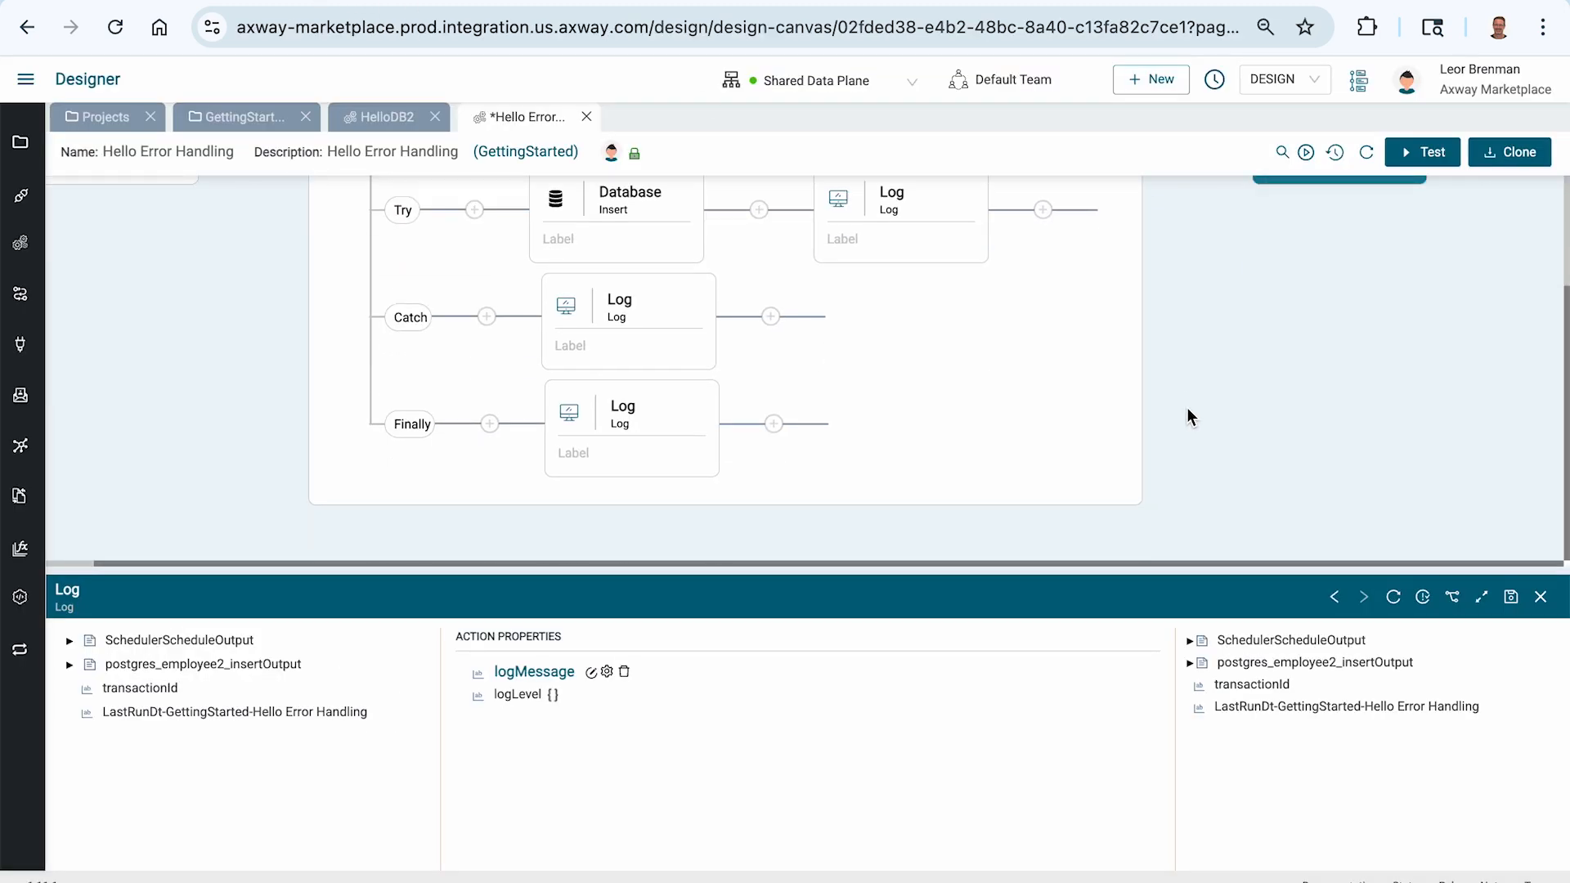
scroll(1186, 409, "up", 2)
left_click(1540, 597)
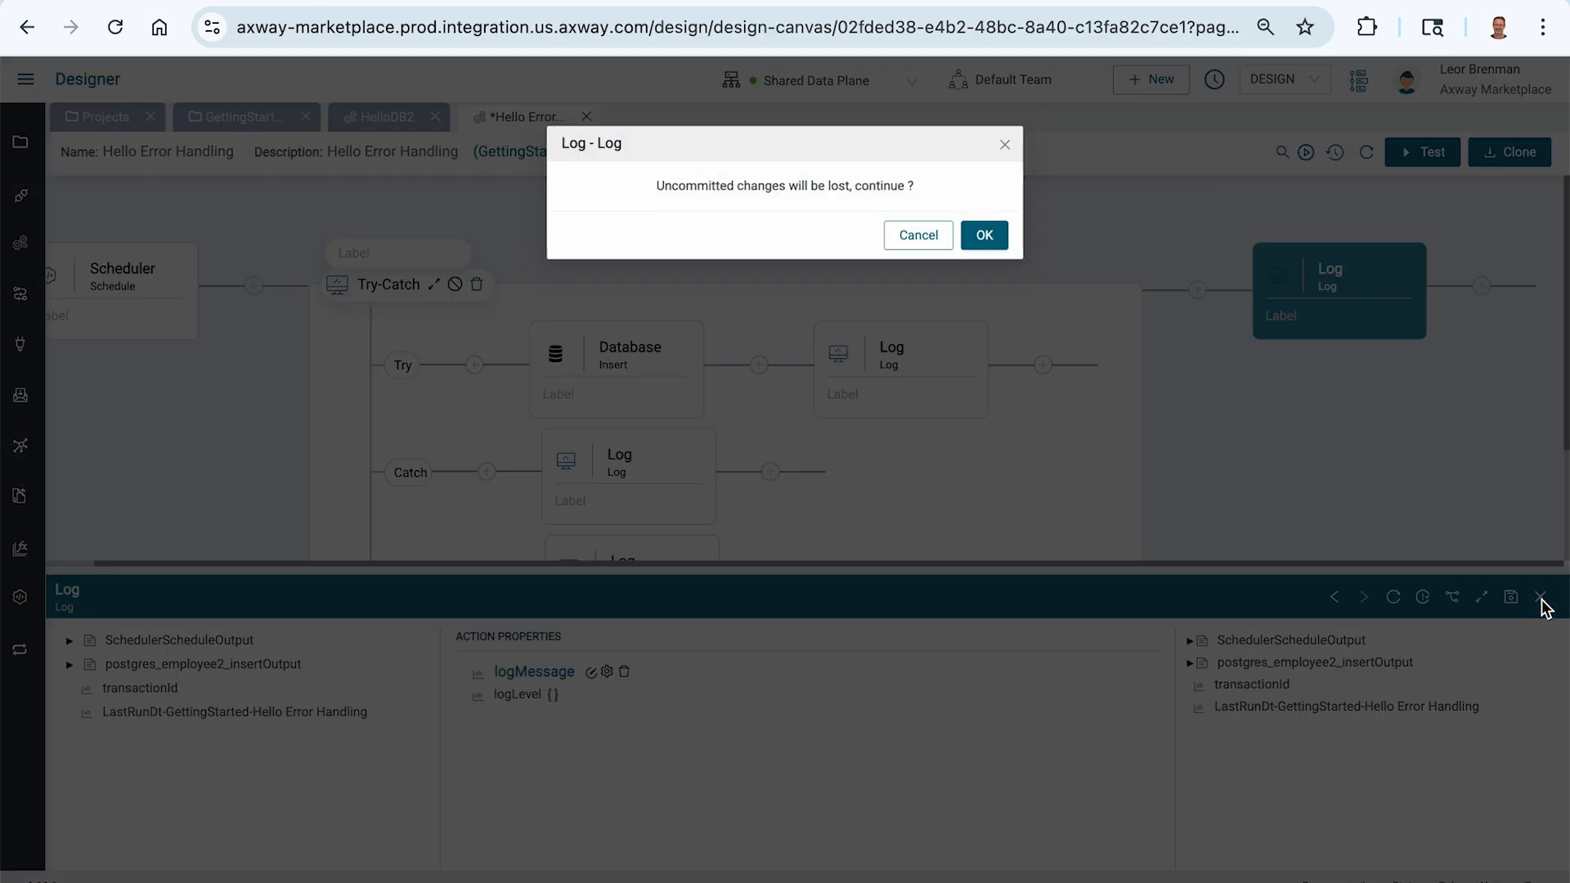
left_click(920, 239)
left_click(1511, 597)
left_click(1539, 597)
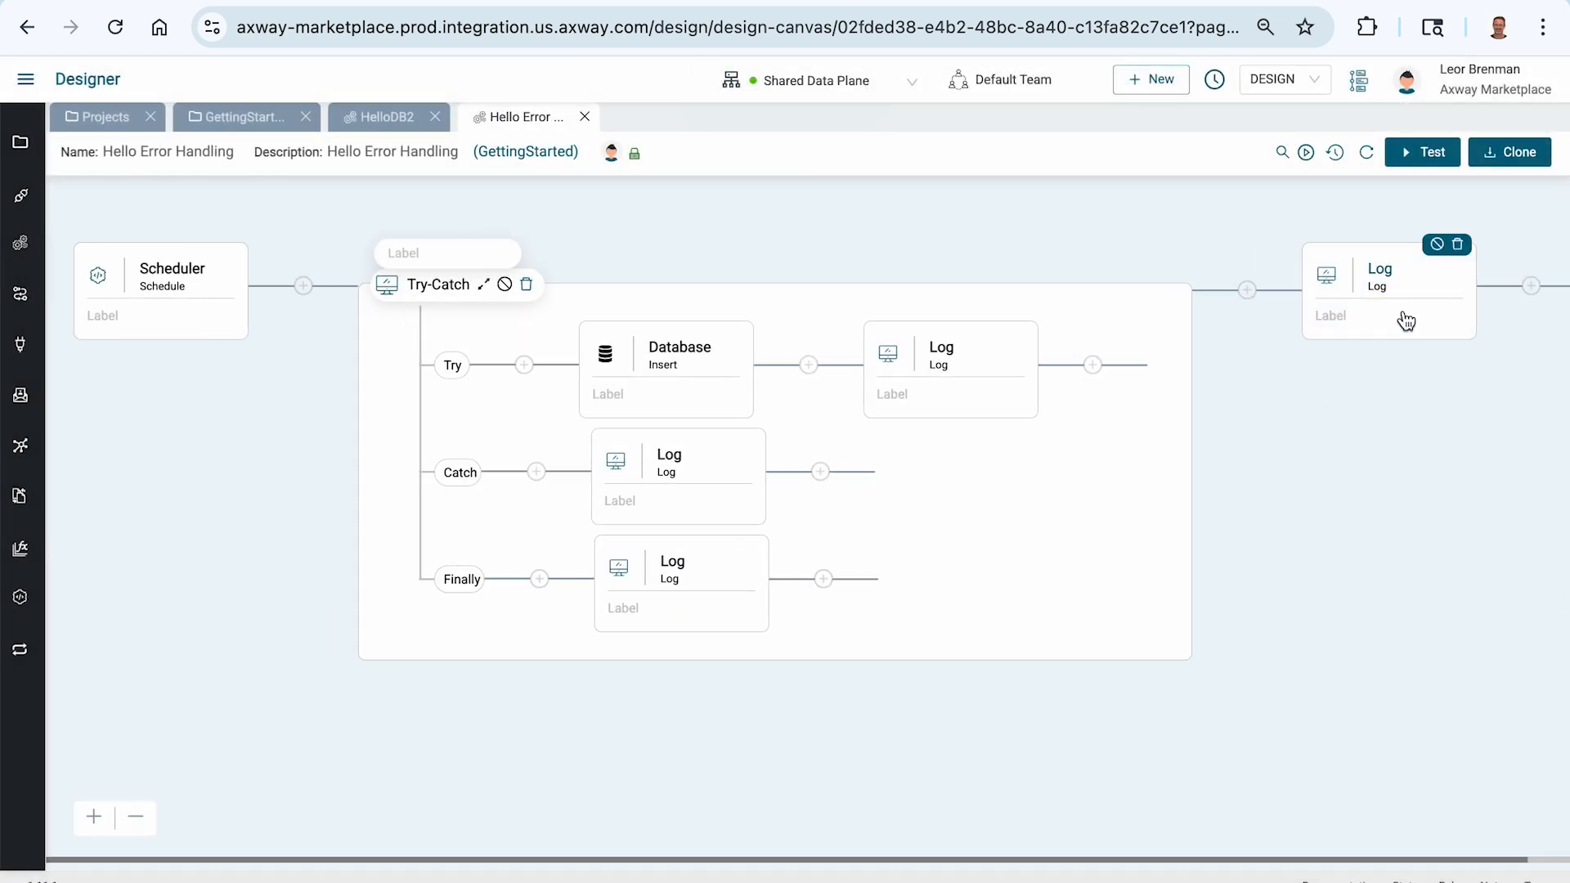
Test the Hello Error Handling integration and review the error list of its transaction in the Monitor
left_click(1411, 154)
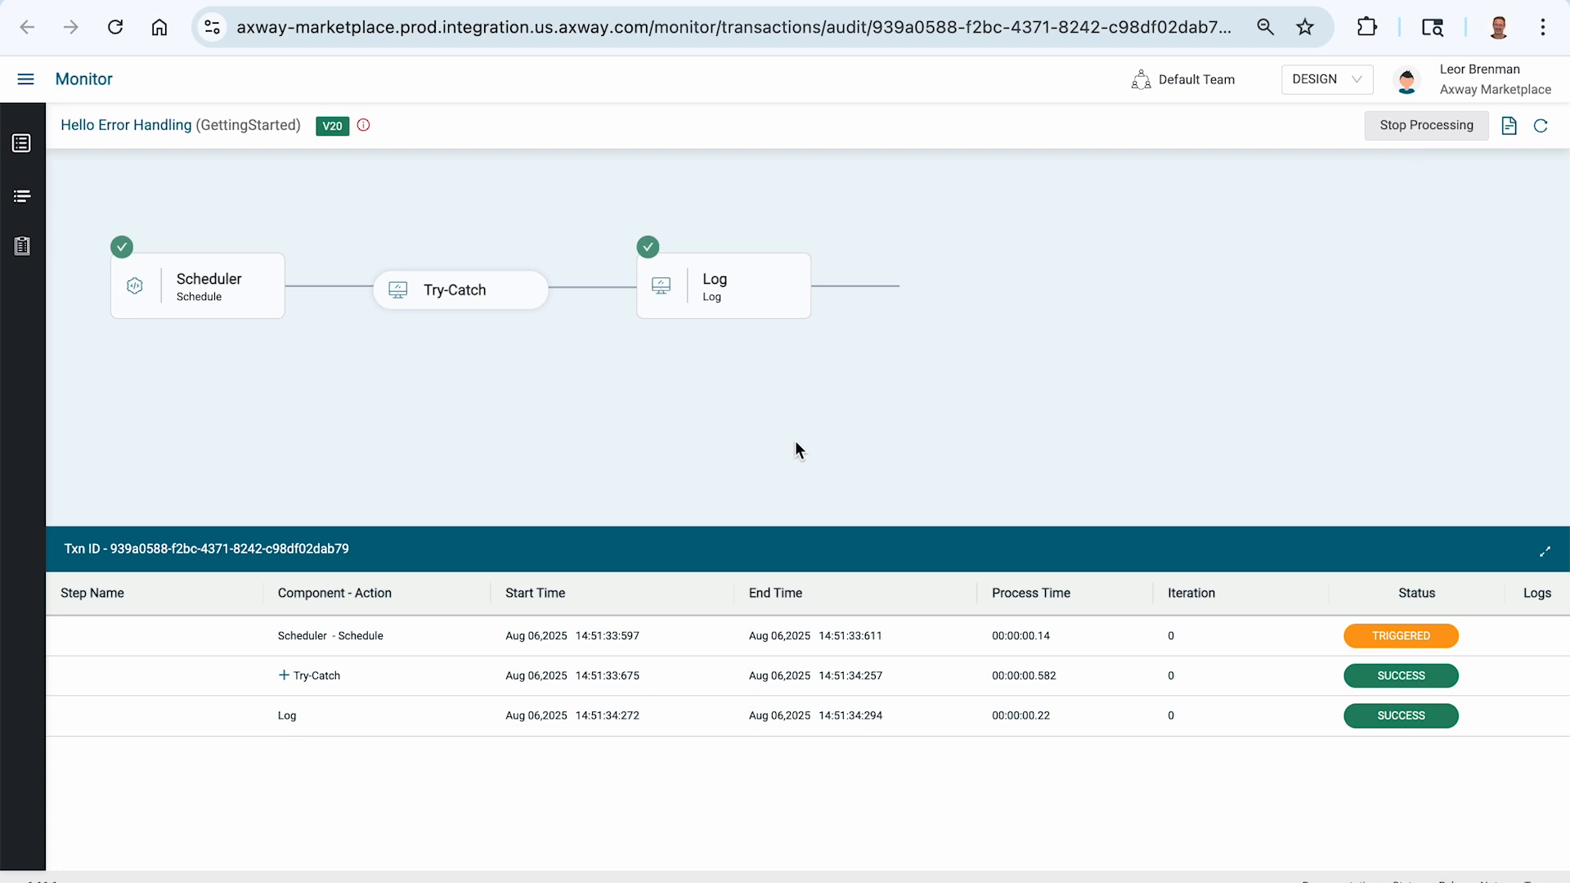
left_click(364, 127)
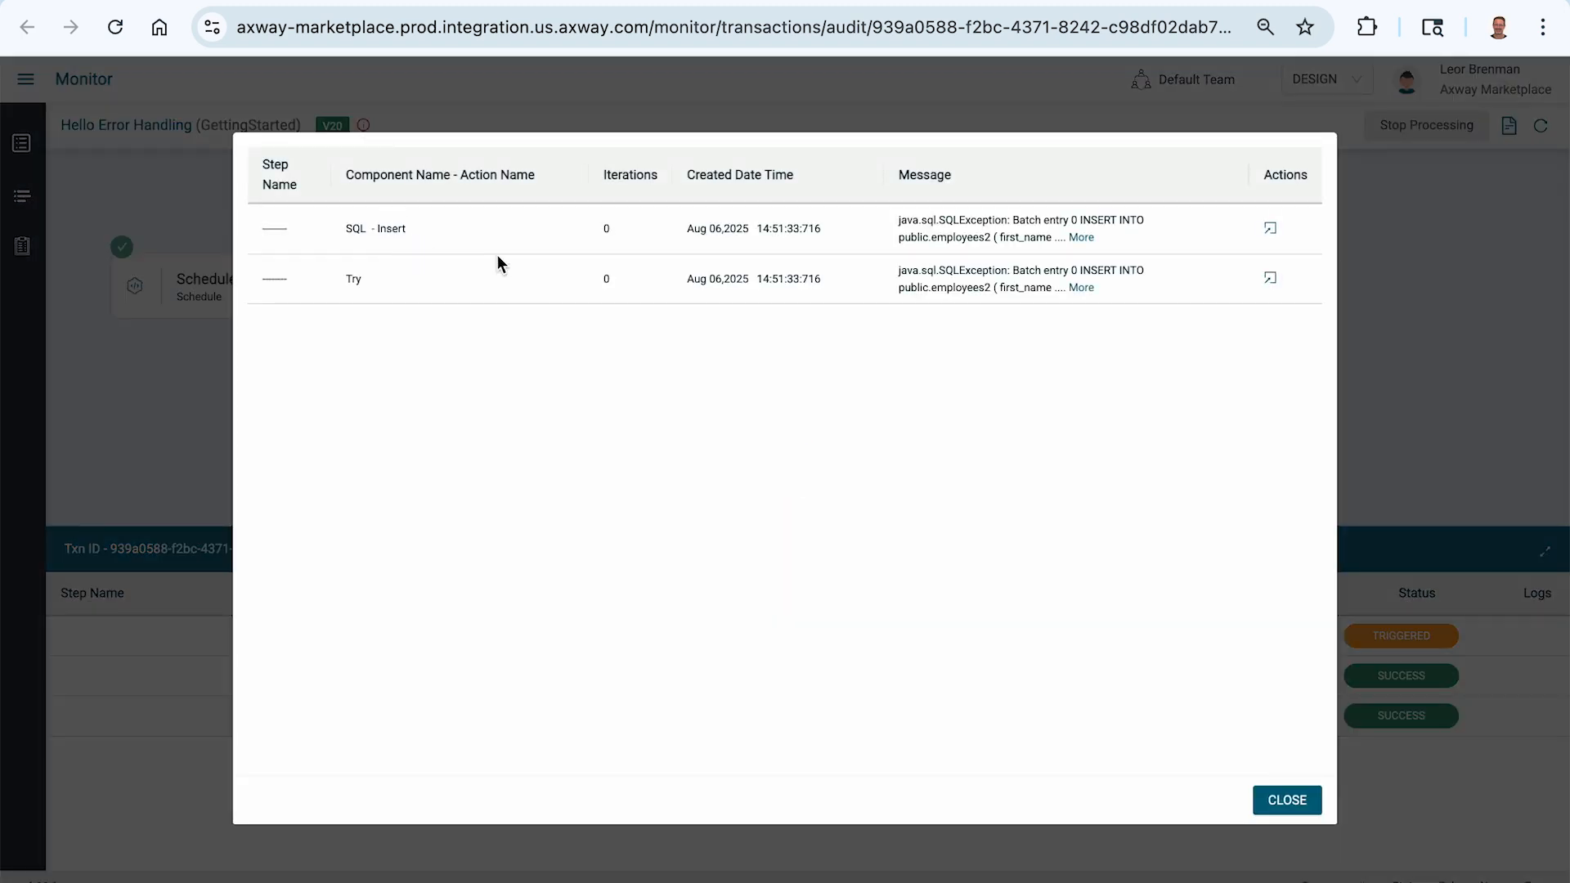
left_click(1296, 803)
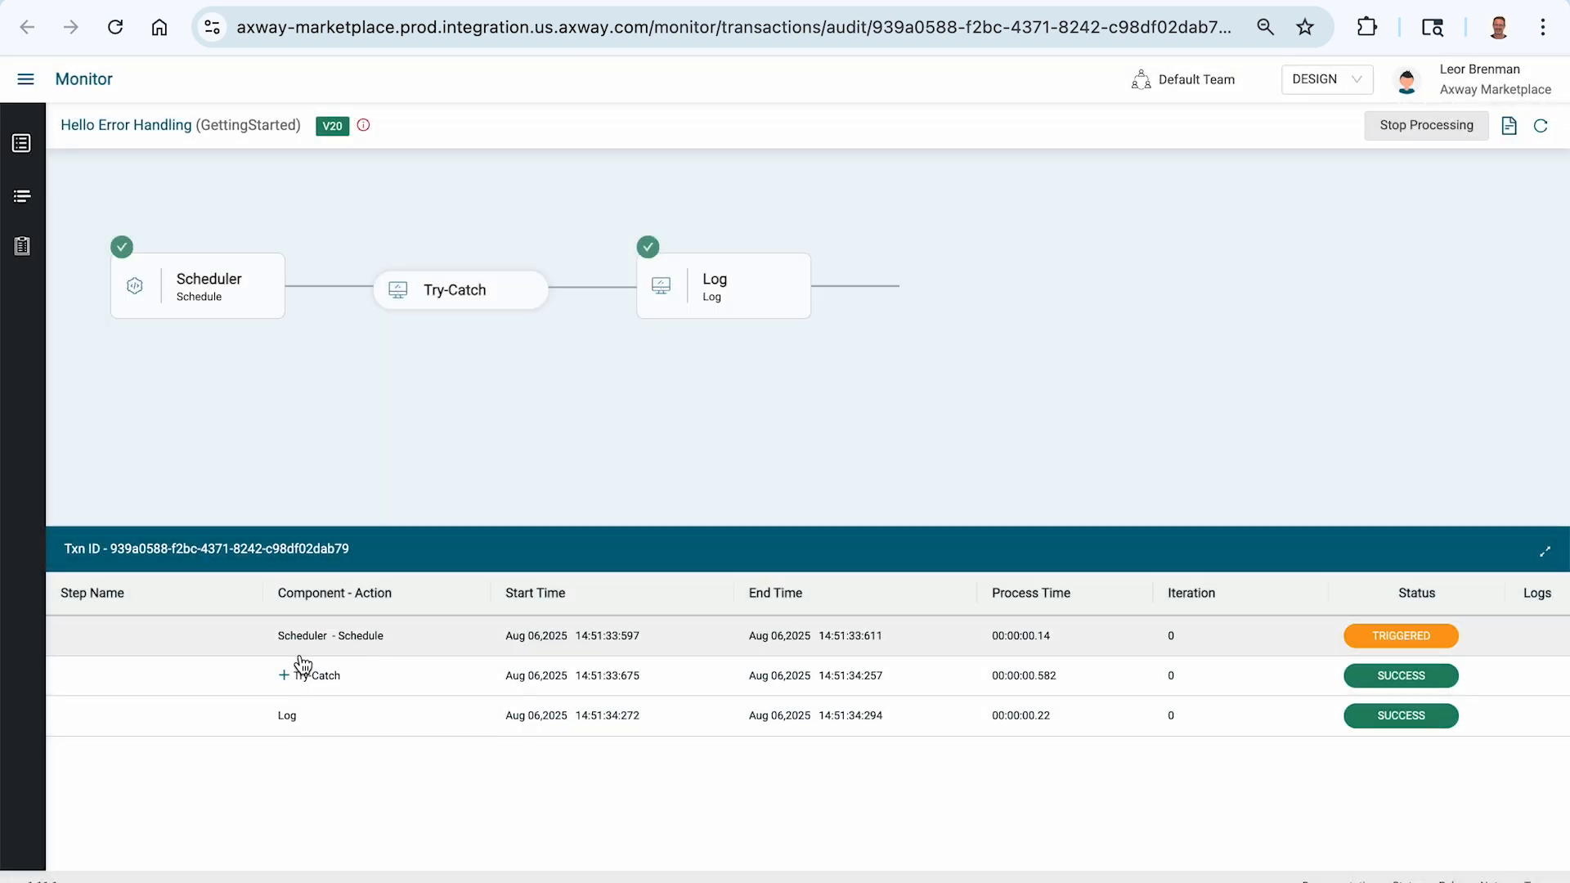
Examine the statuses of the steps inside the Try and Catch branches of the transaction's Try-Catch
left_click(284, 676)
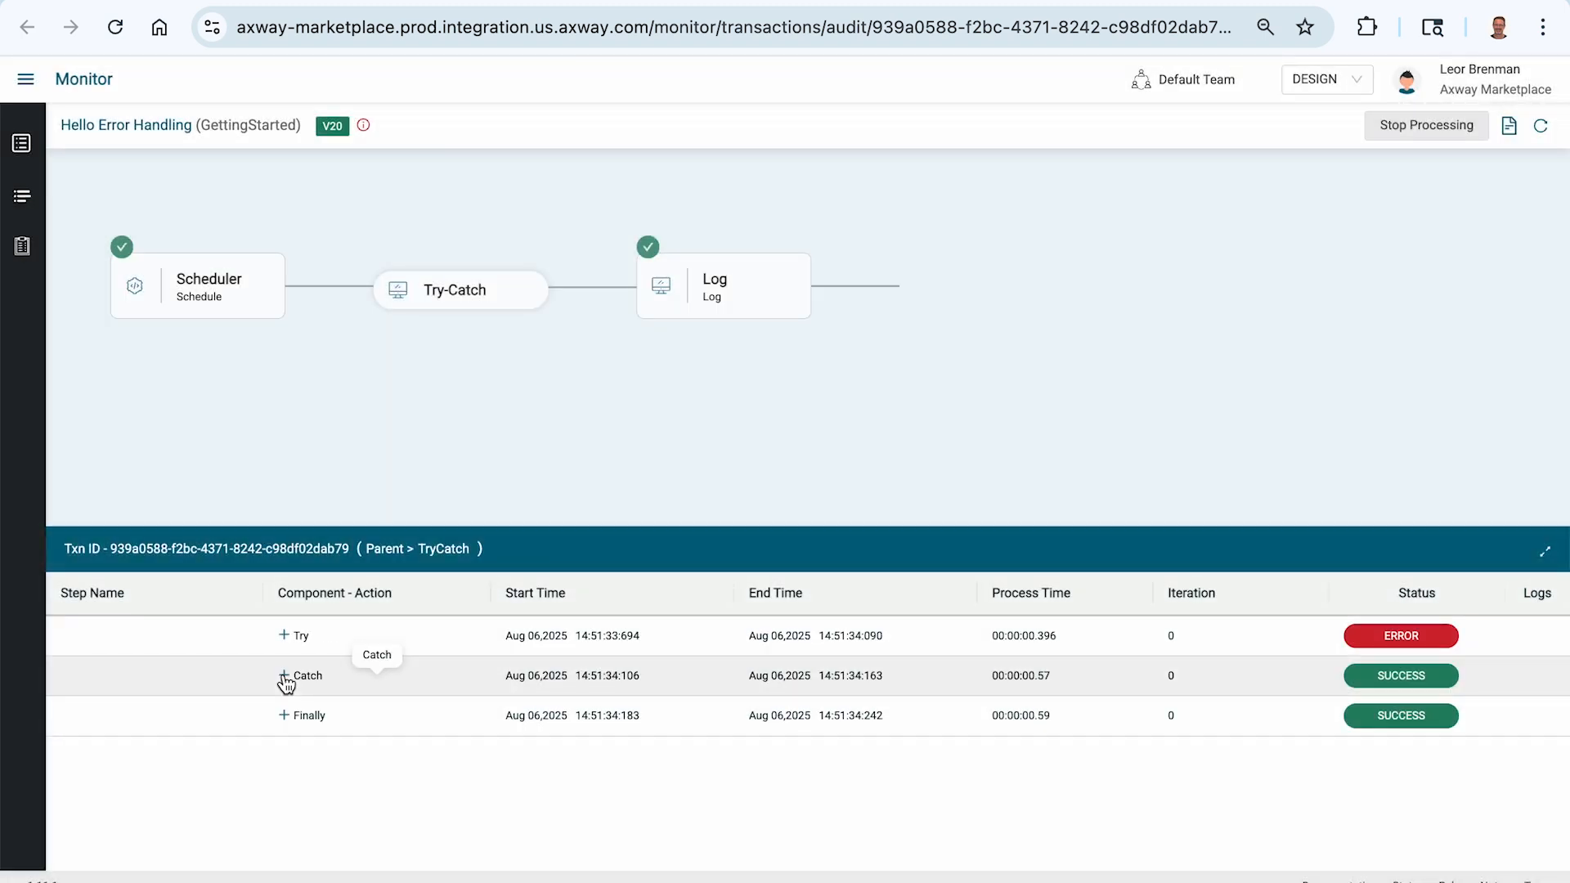
left_click(284, 636)
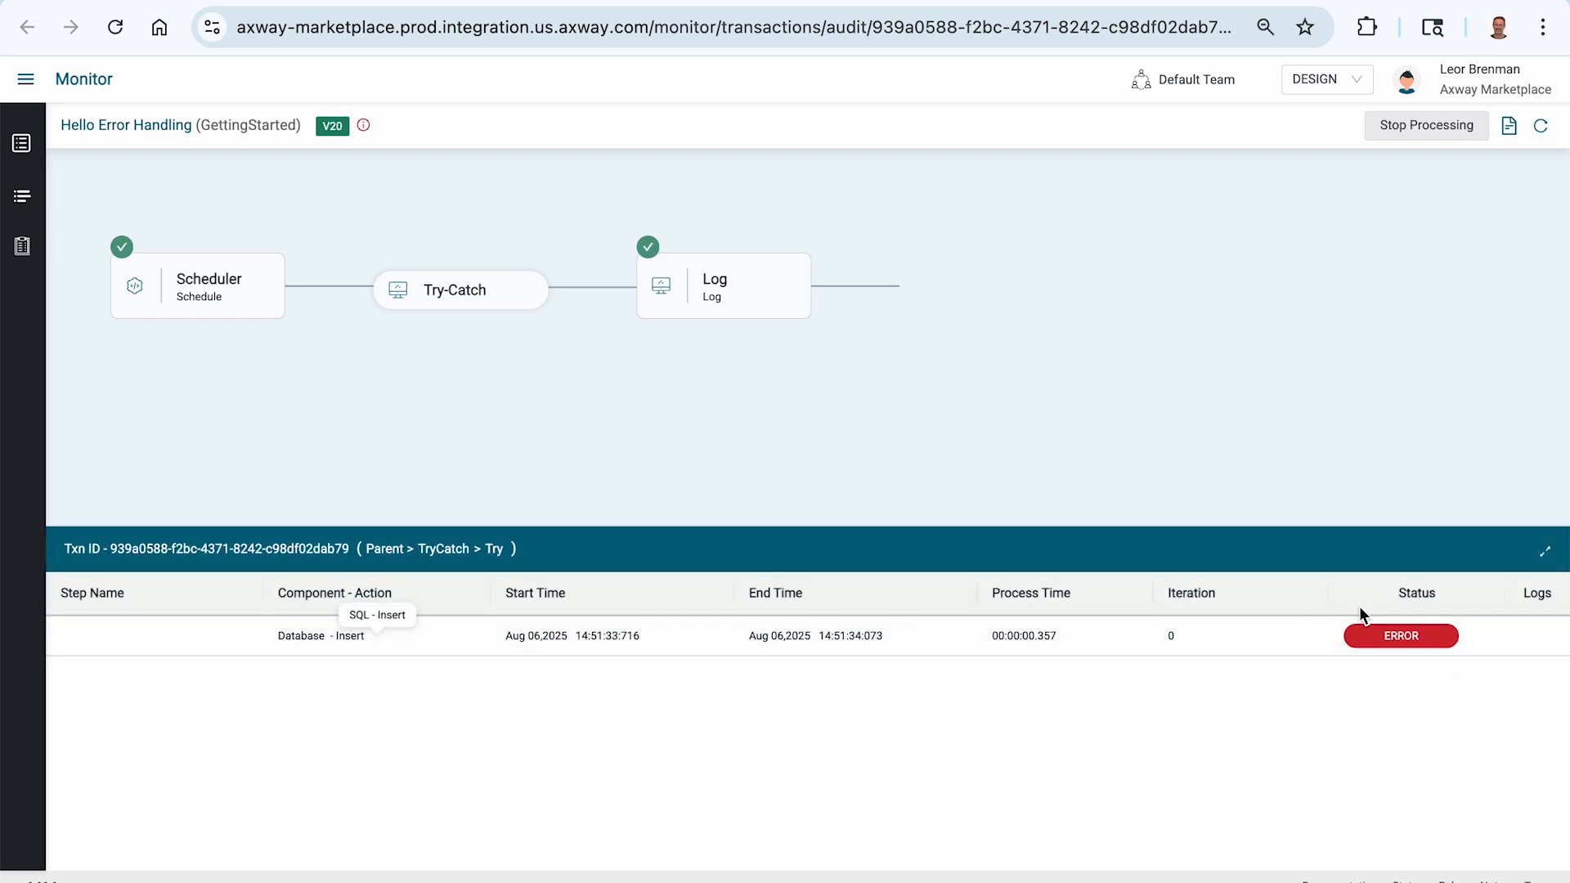
left_click(442, 548)
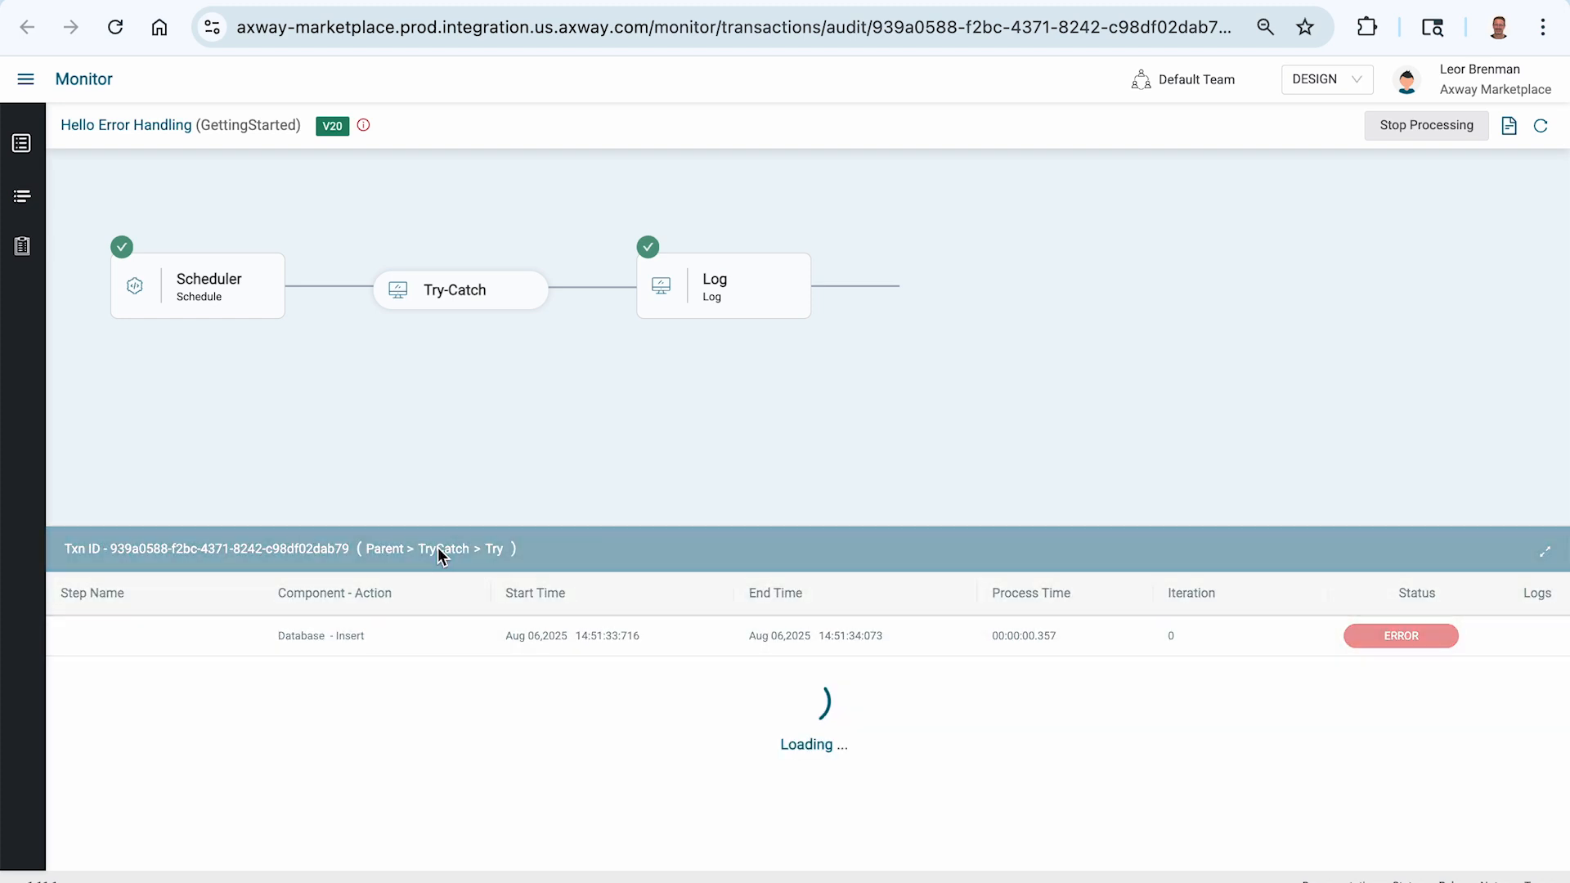
left_click(284, 675)
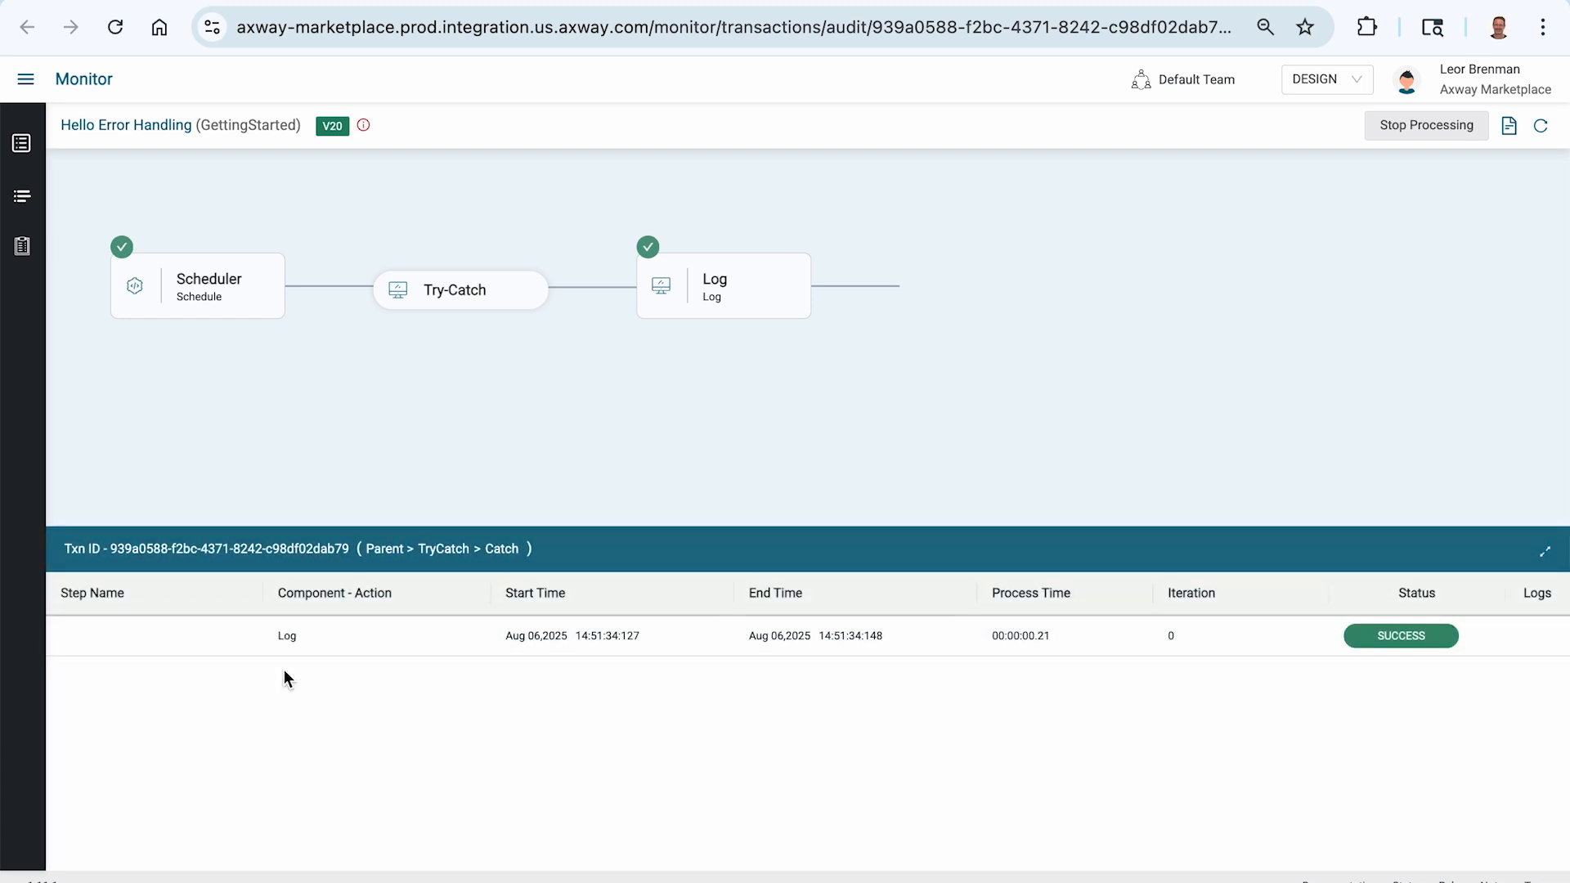
Review the log messages recorded by the Log steps in the transaction's Catch and Finally branches
left_click(355, 646)
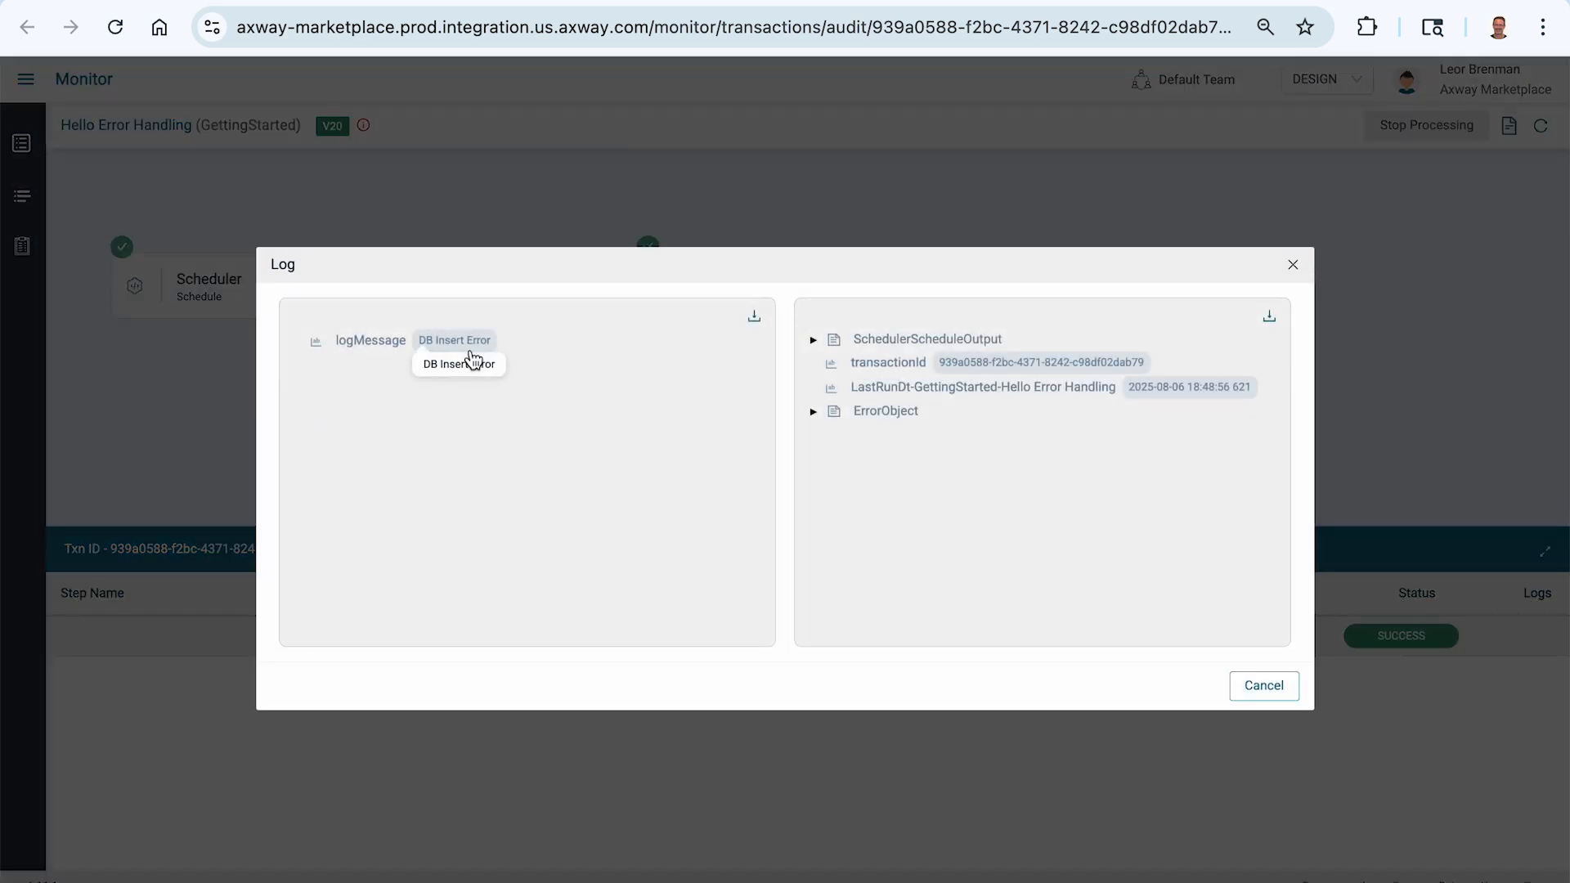
left_click(1296, 268)
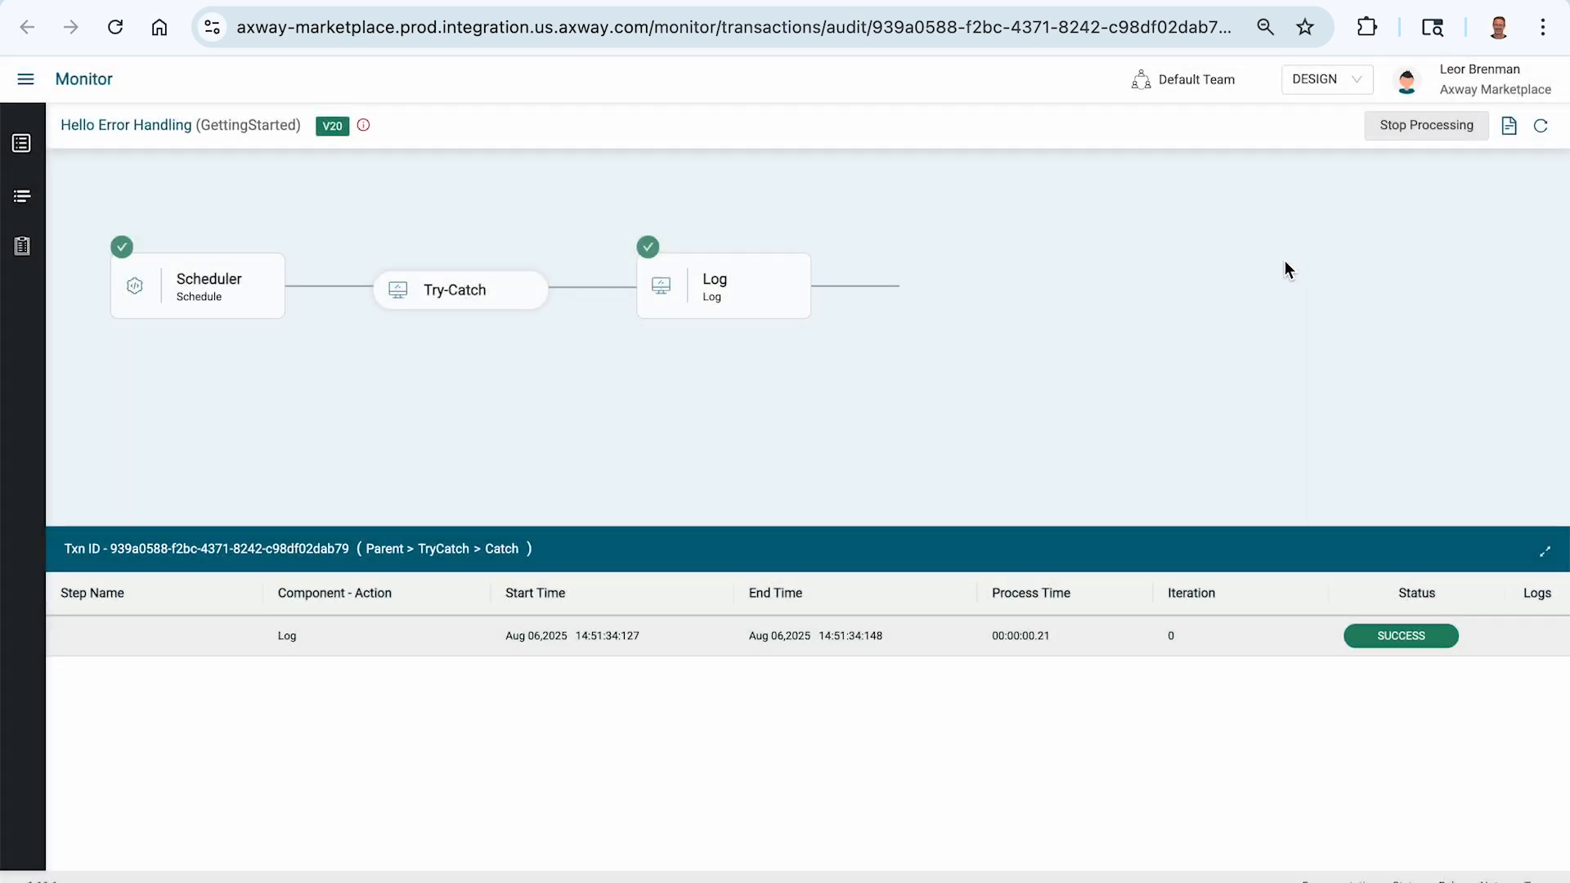
left_click(451, 550)
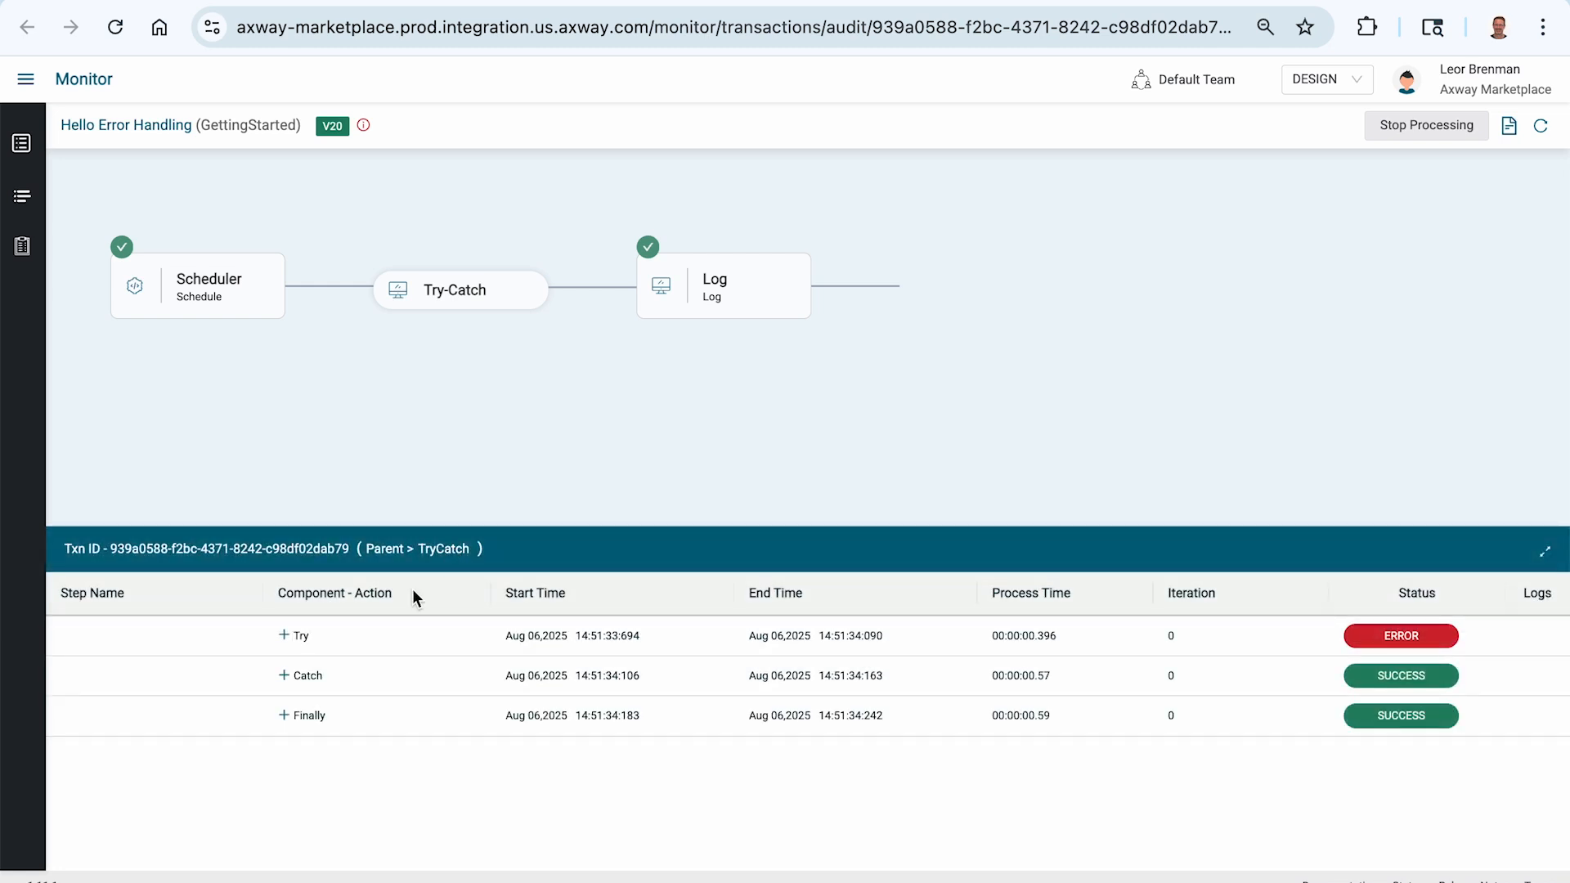
left_click(286, 716)
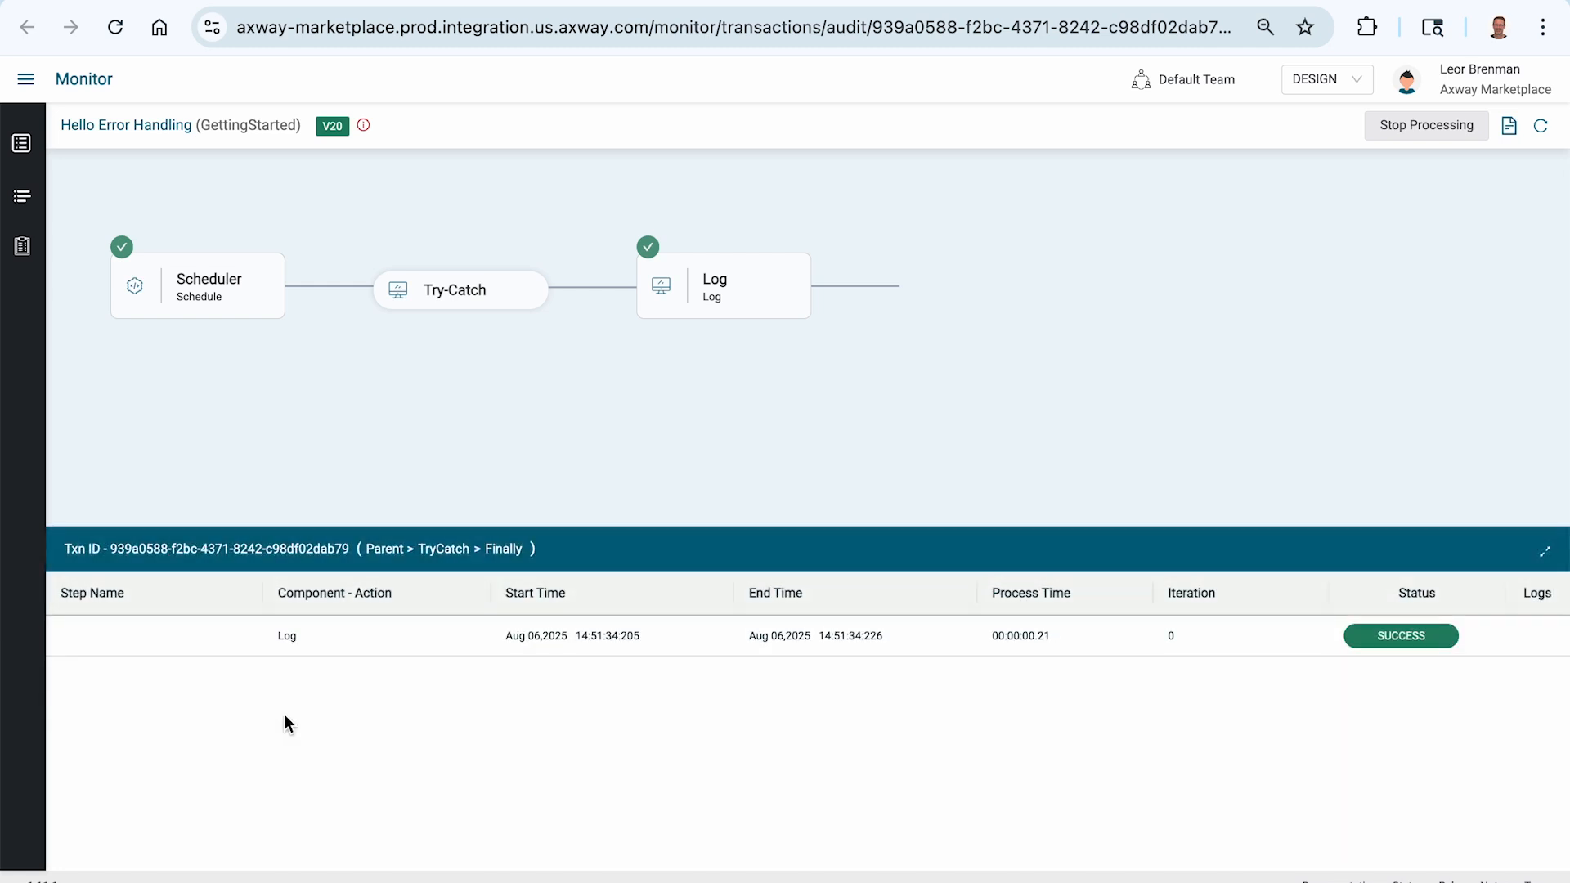
left_click(380, 639)
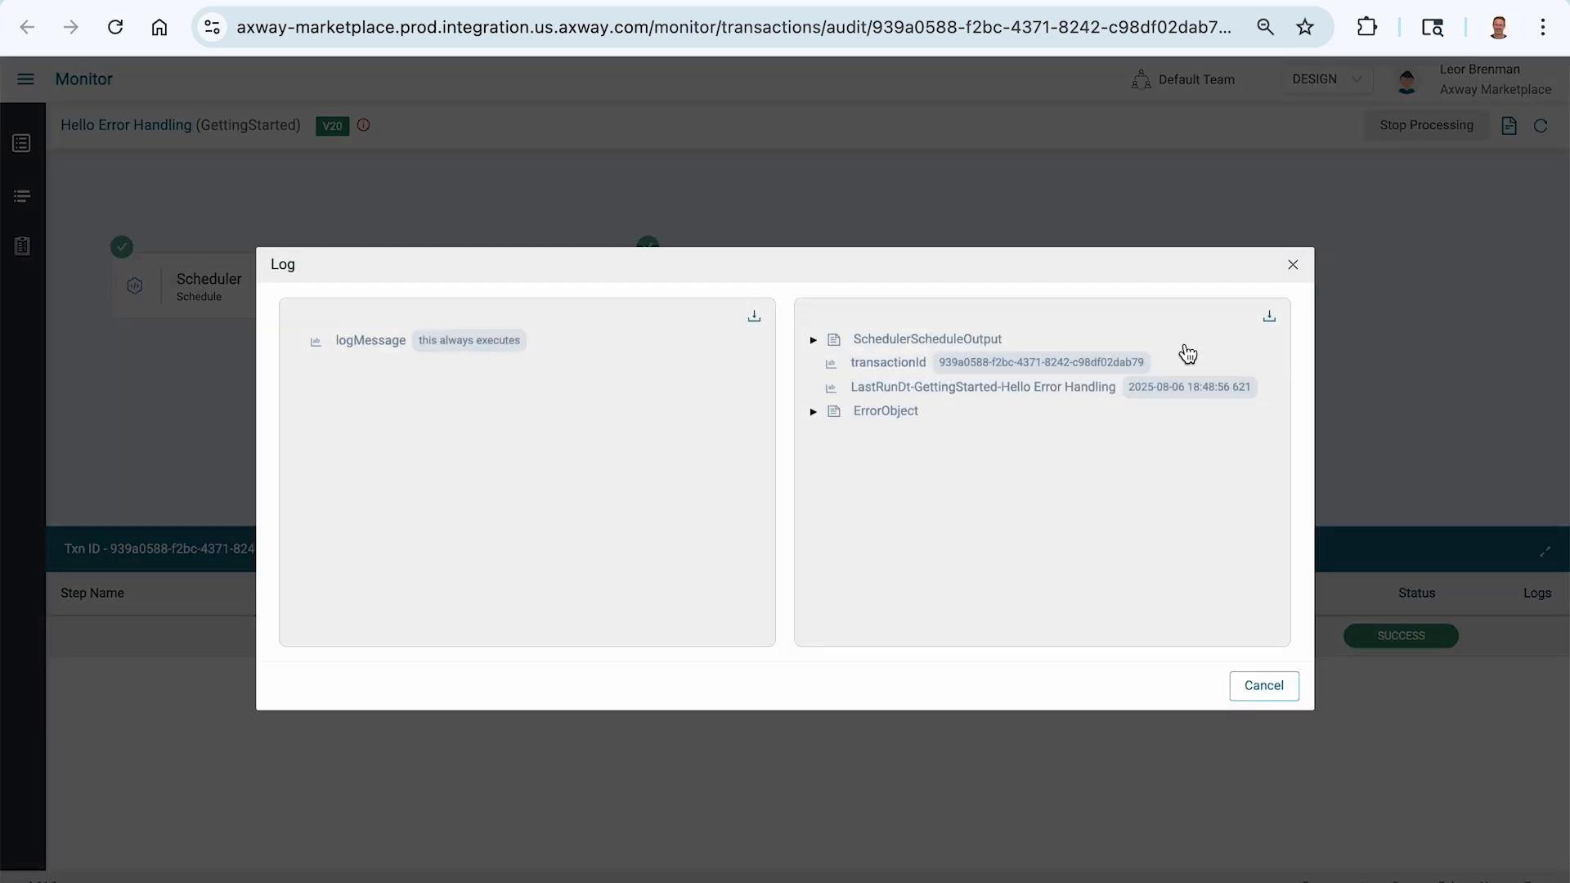
left_click(1294, 266)
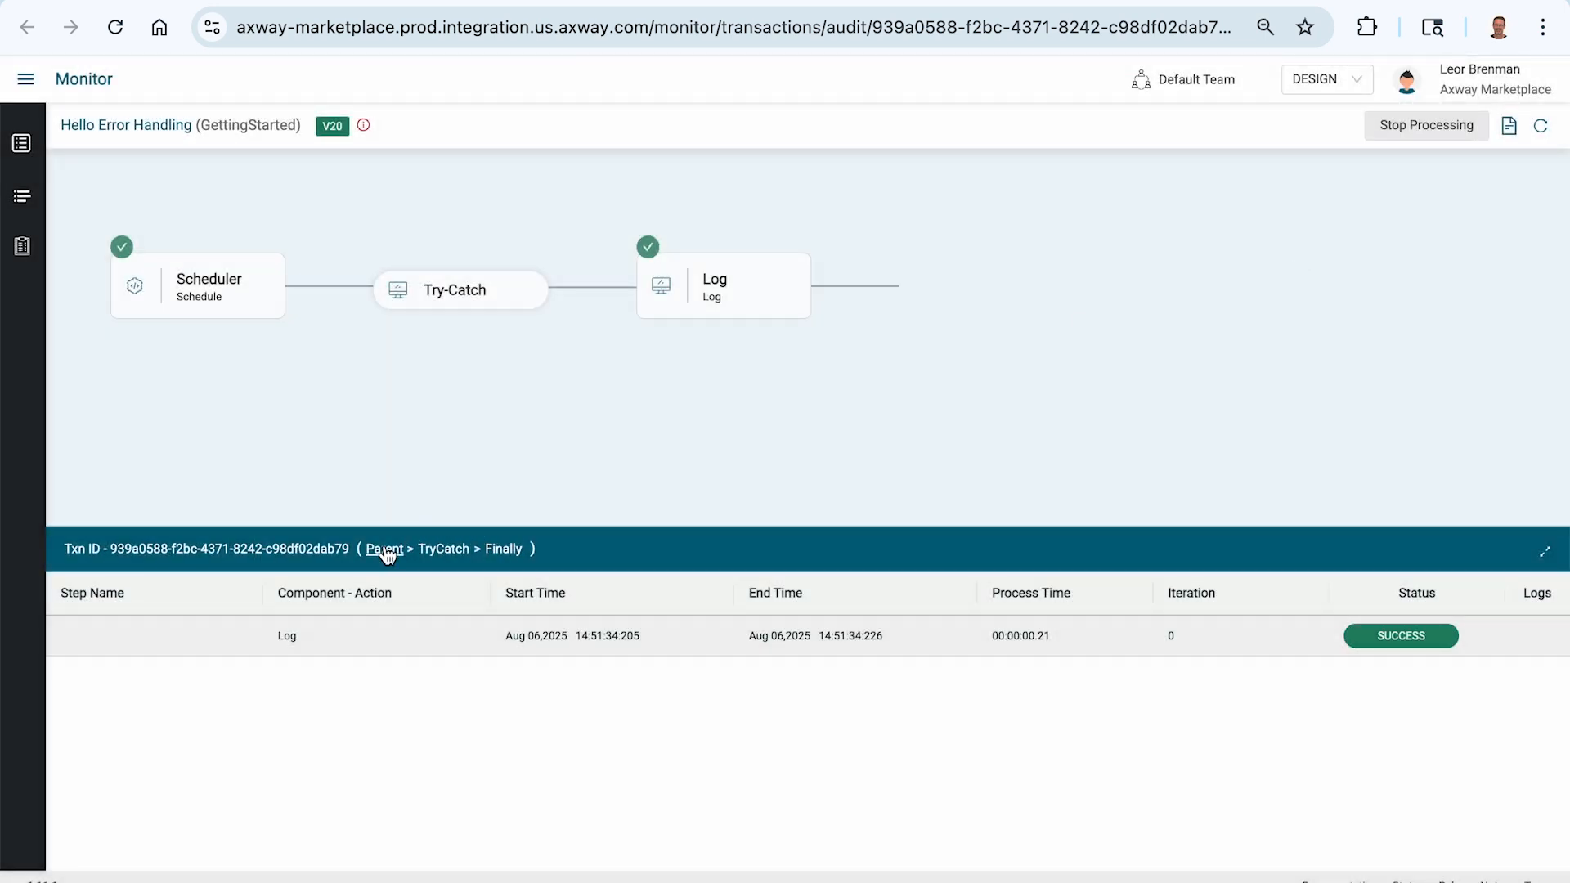
Return to the parent level of the transaction and review the message recorded by the Log after the Try-Catch
left_click(384, 550)
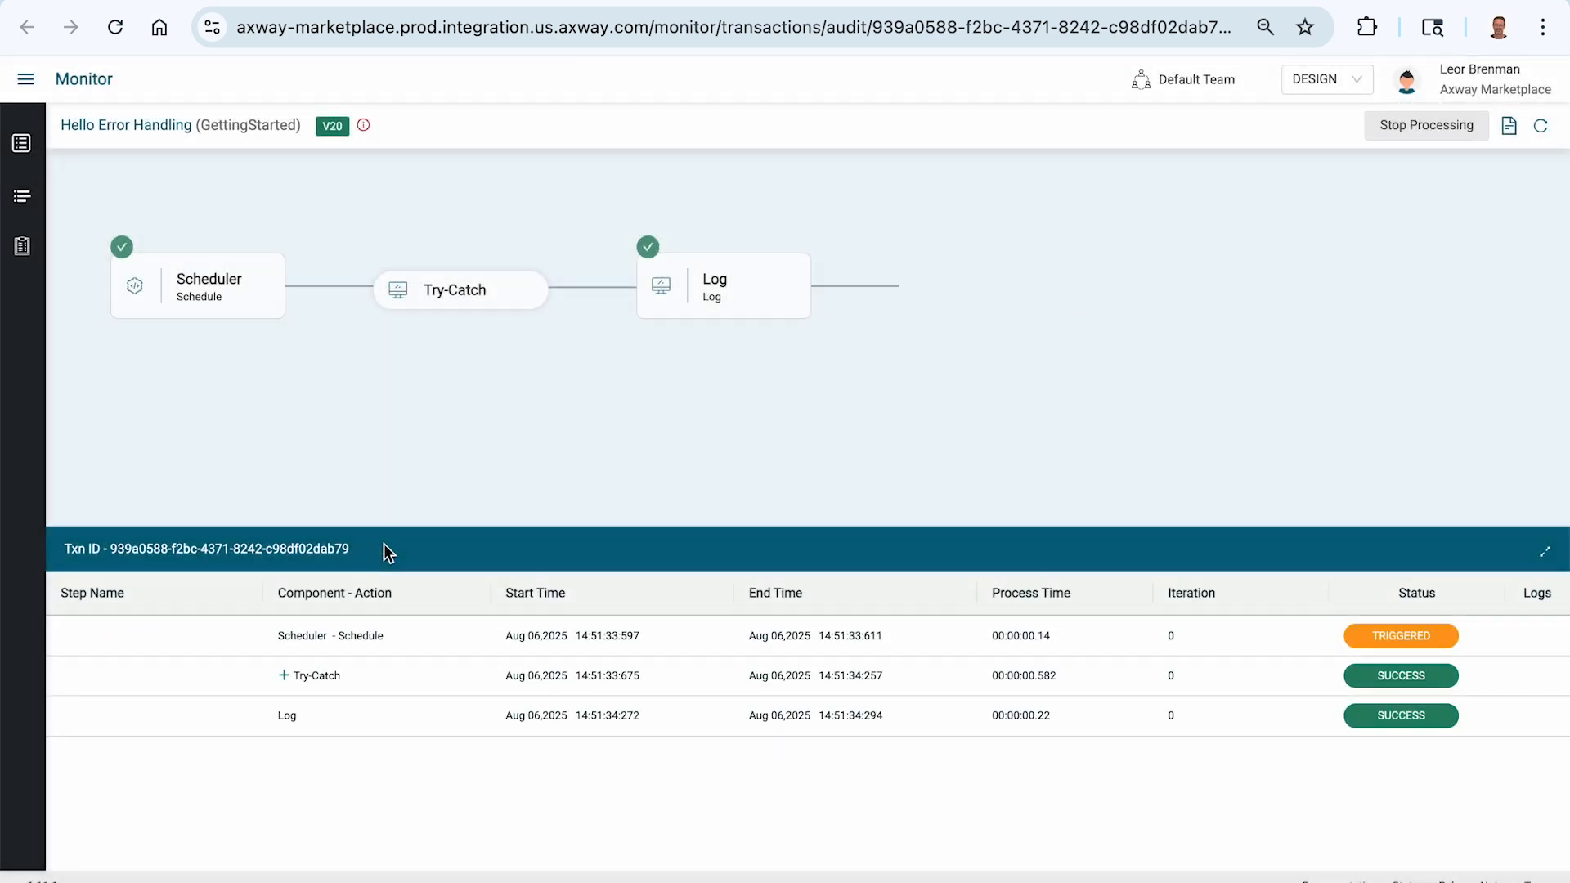
left_click(345, 723)
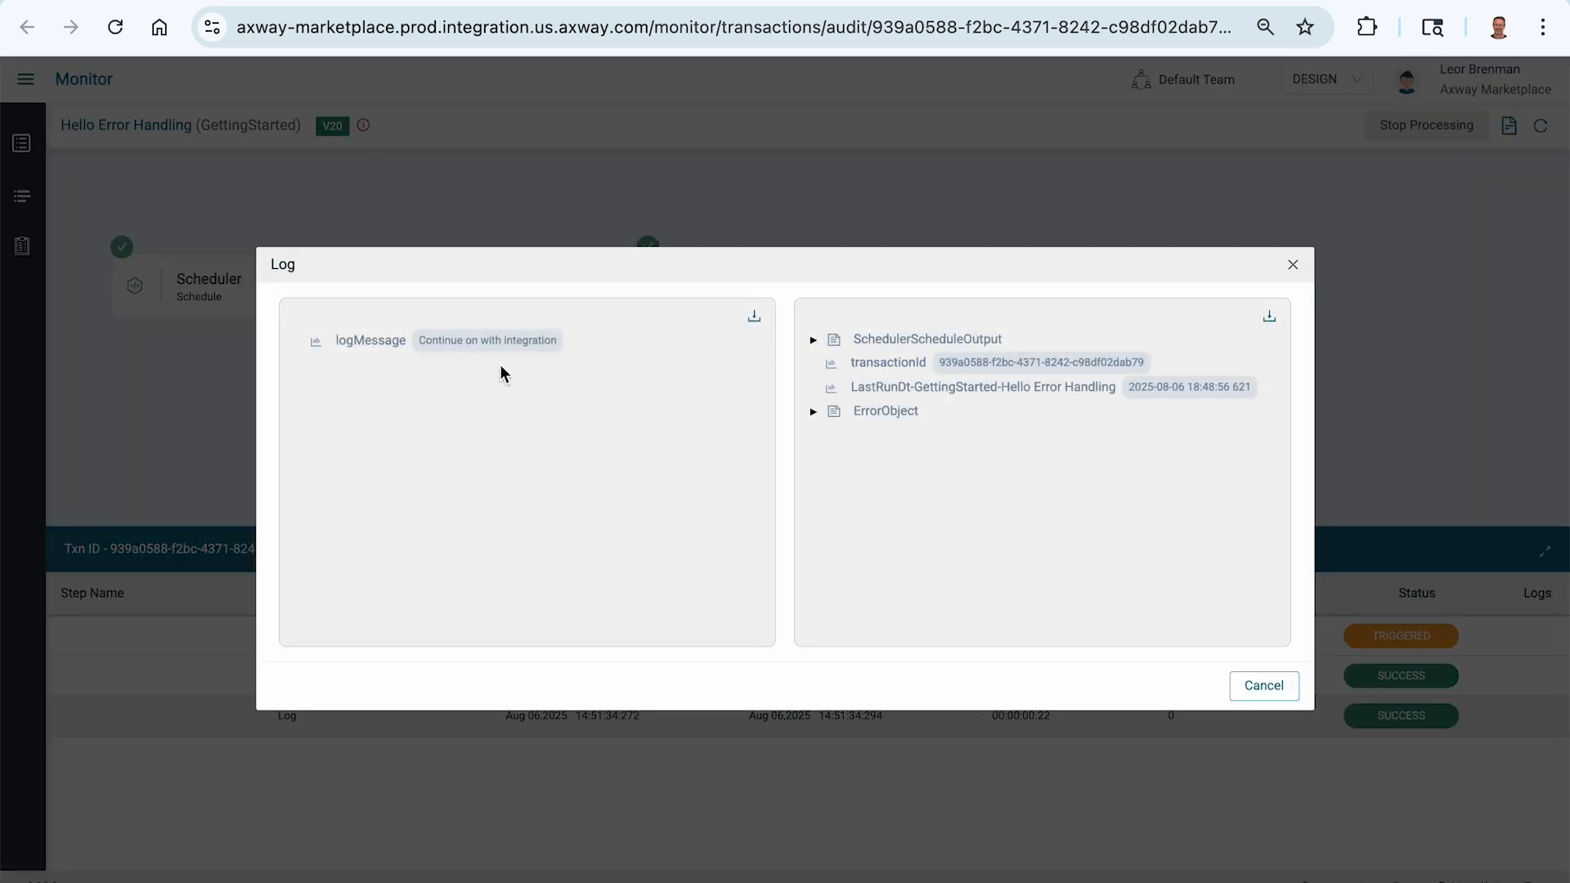
left_click(1294, 265)
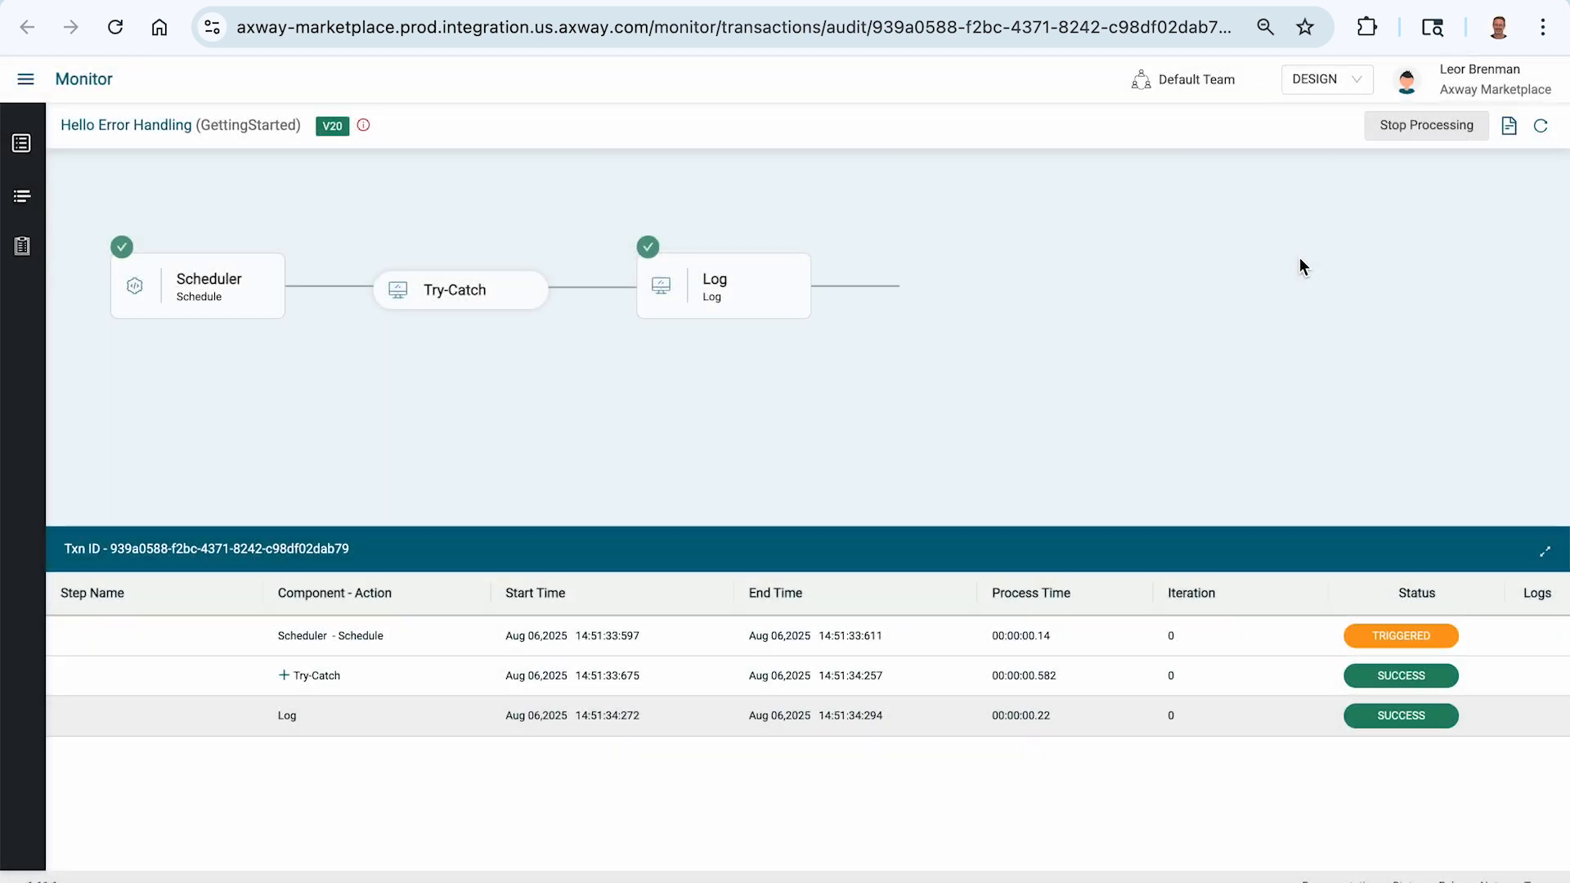
Switch to Gmail, read the COMPLETED_WITH_ERRORS notification for Hello Error Handling, delete it and return to the Monitor
key("ctrl+Tab")
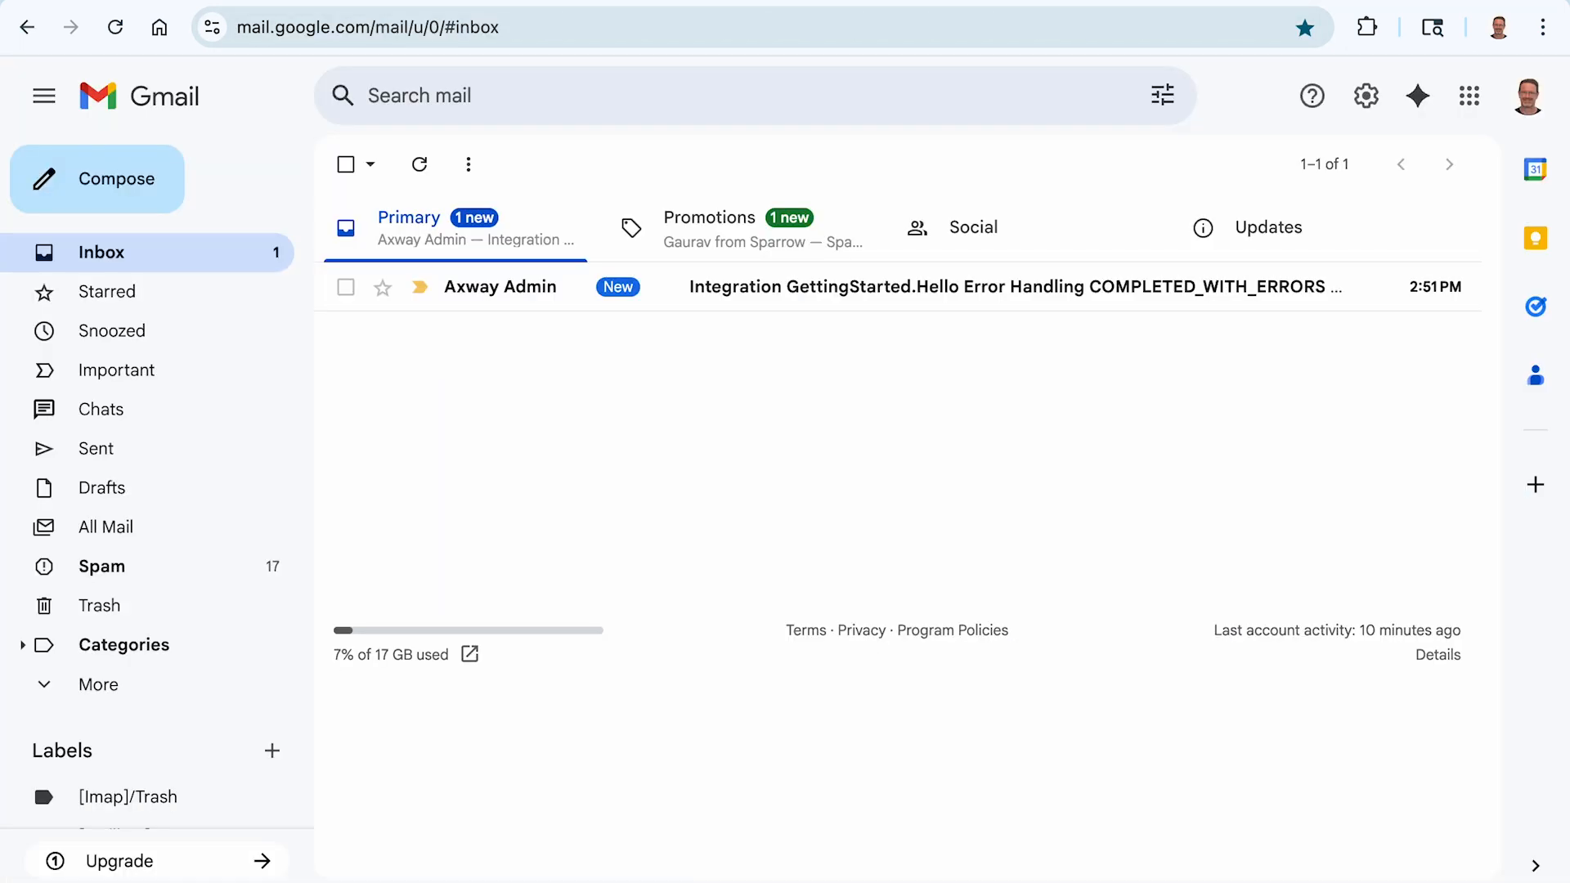
left_click(1073, 293)
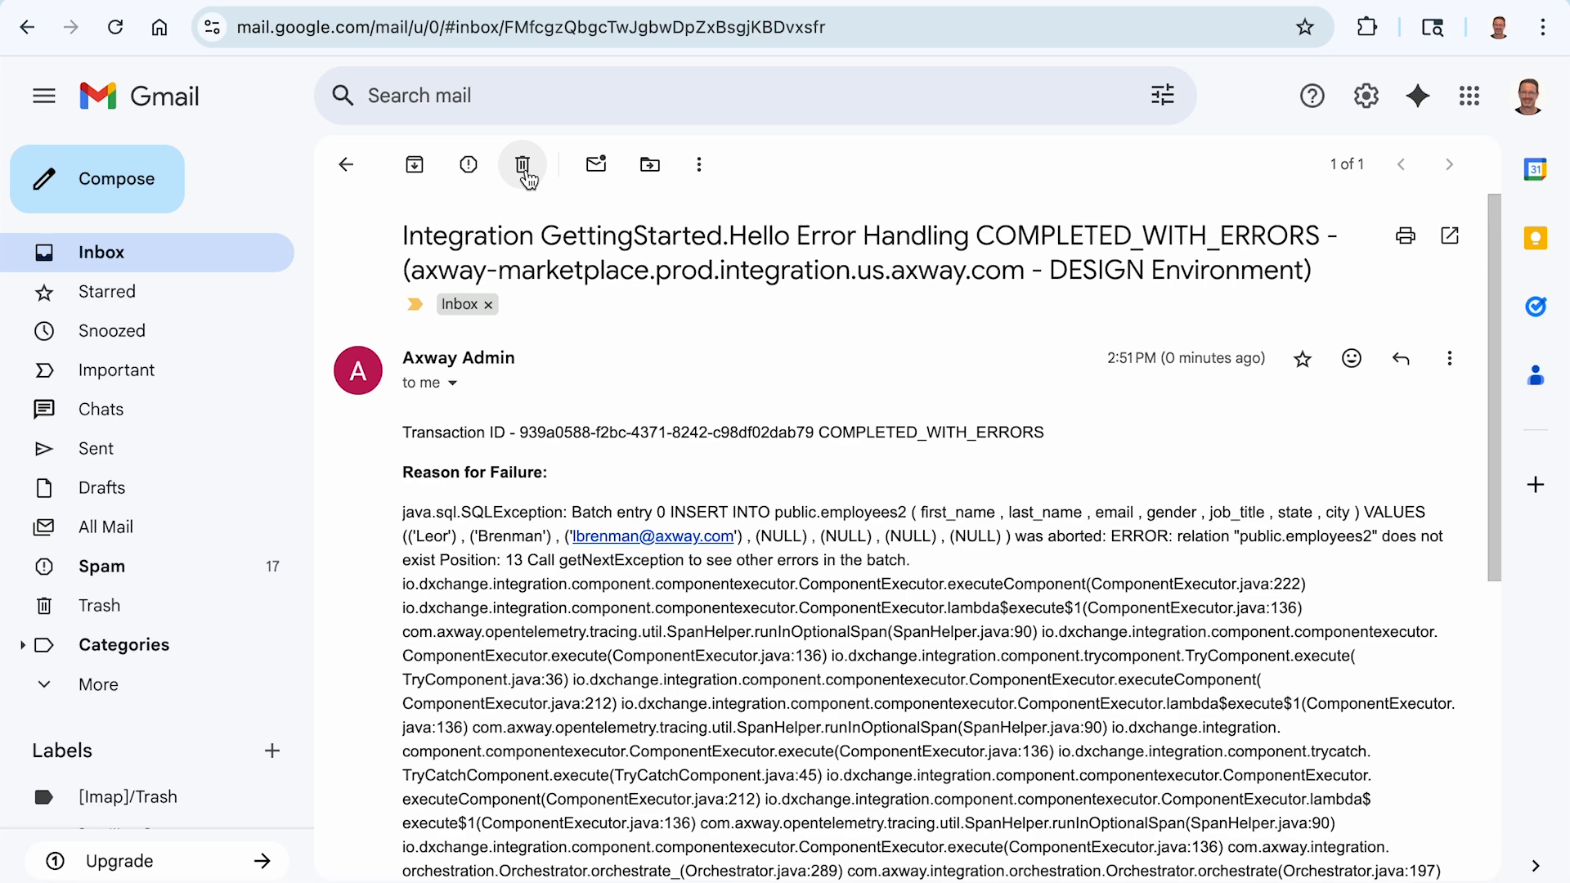
left_click(523, 164)
left_click(529, 1)
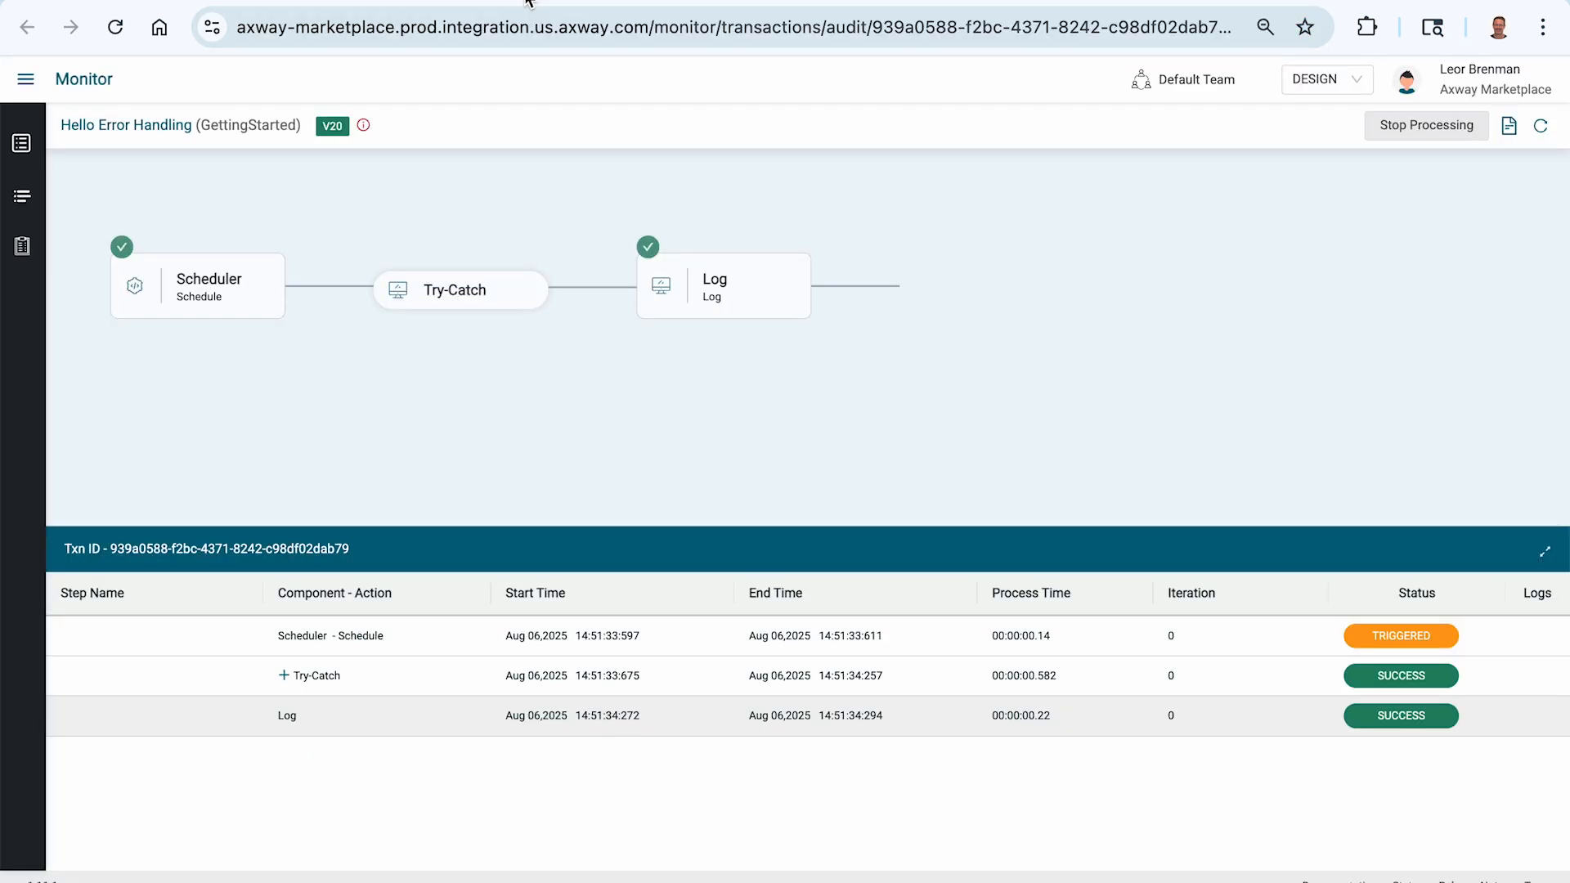
In the Designer, add a GetErrorObject component before the Log in the Catch branch of Hello Error Handling
left_click(24, 144)
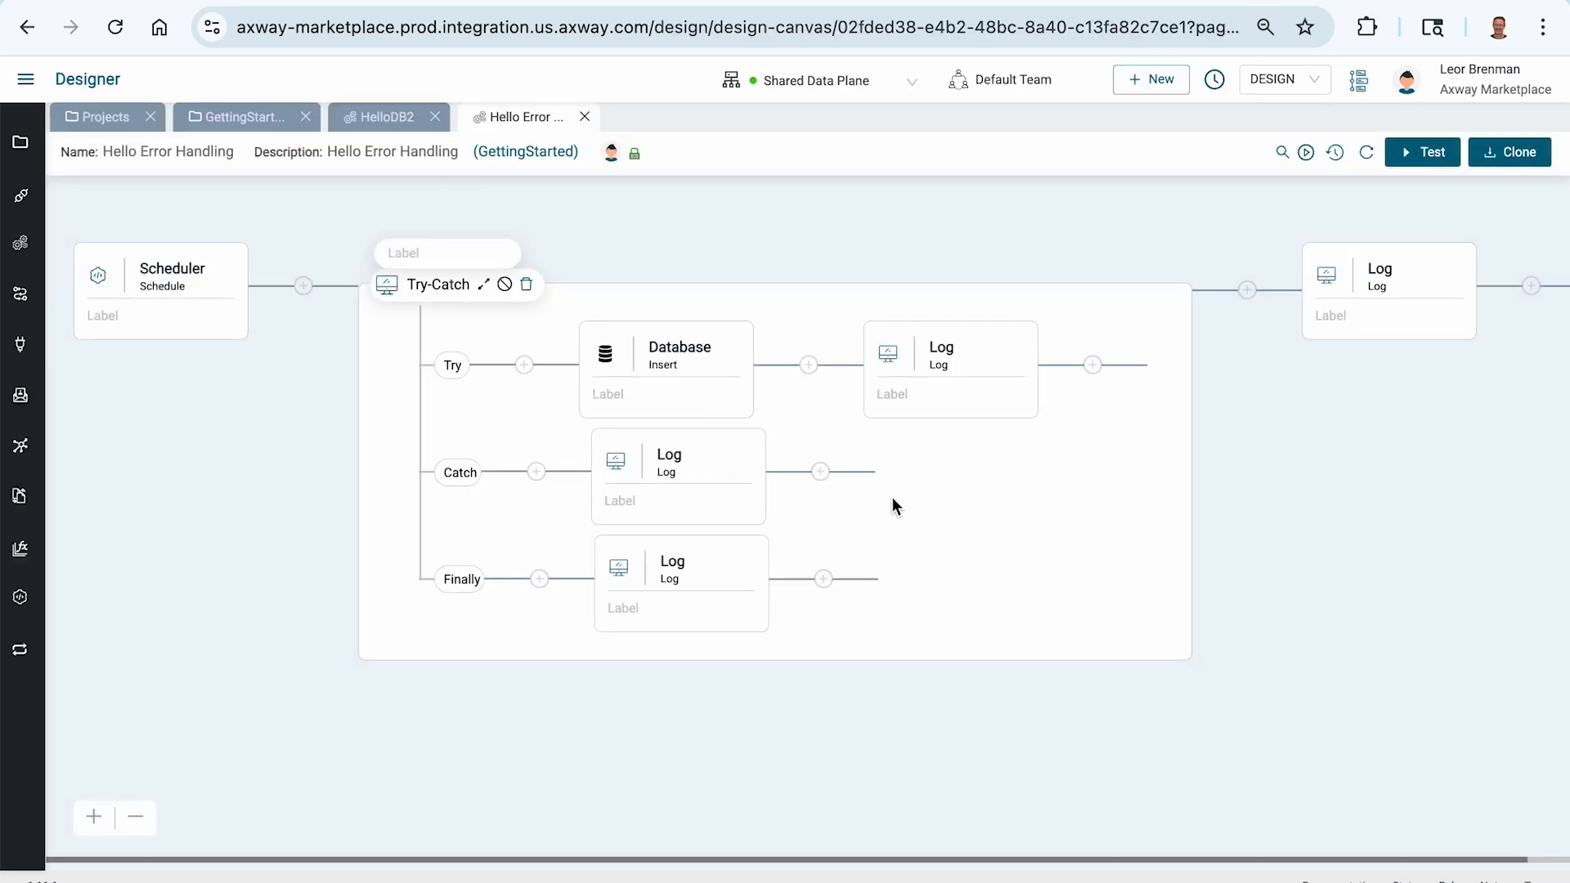
left_click(537, 473)
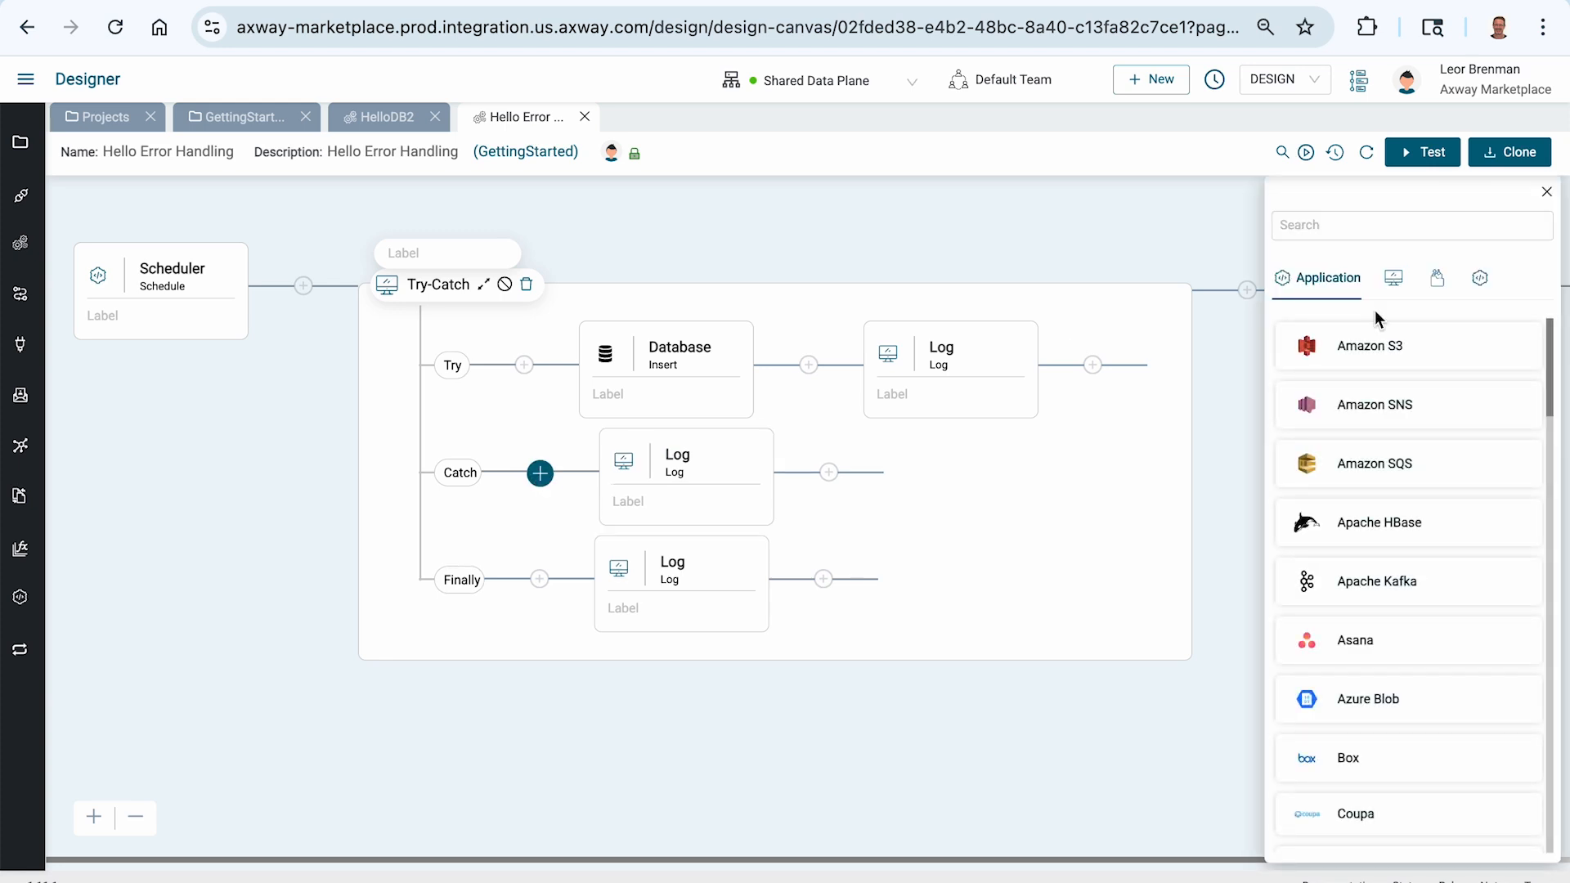
left_click(1321, 226)
type("get")
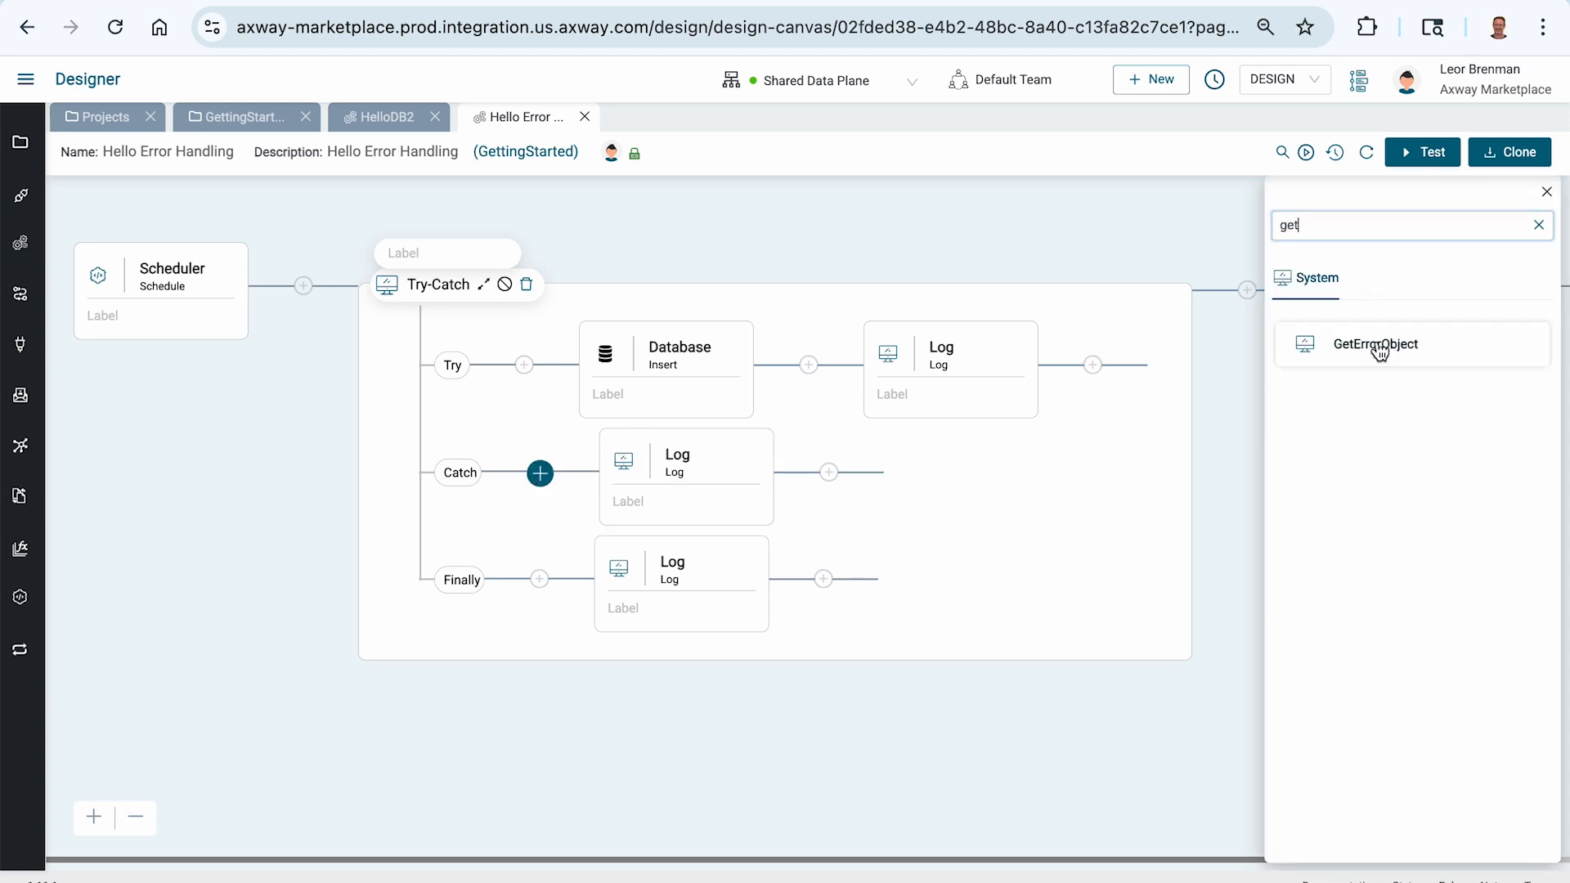
left_click(1375, 350)
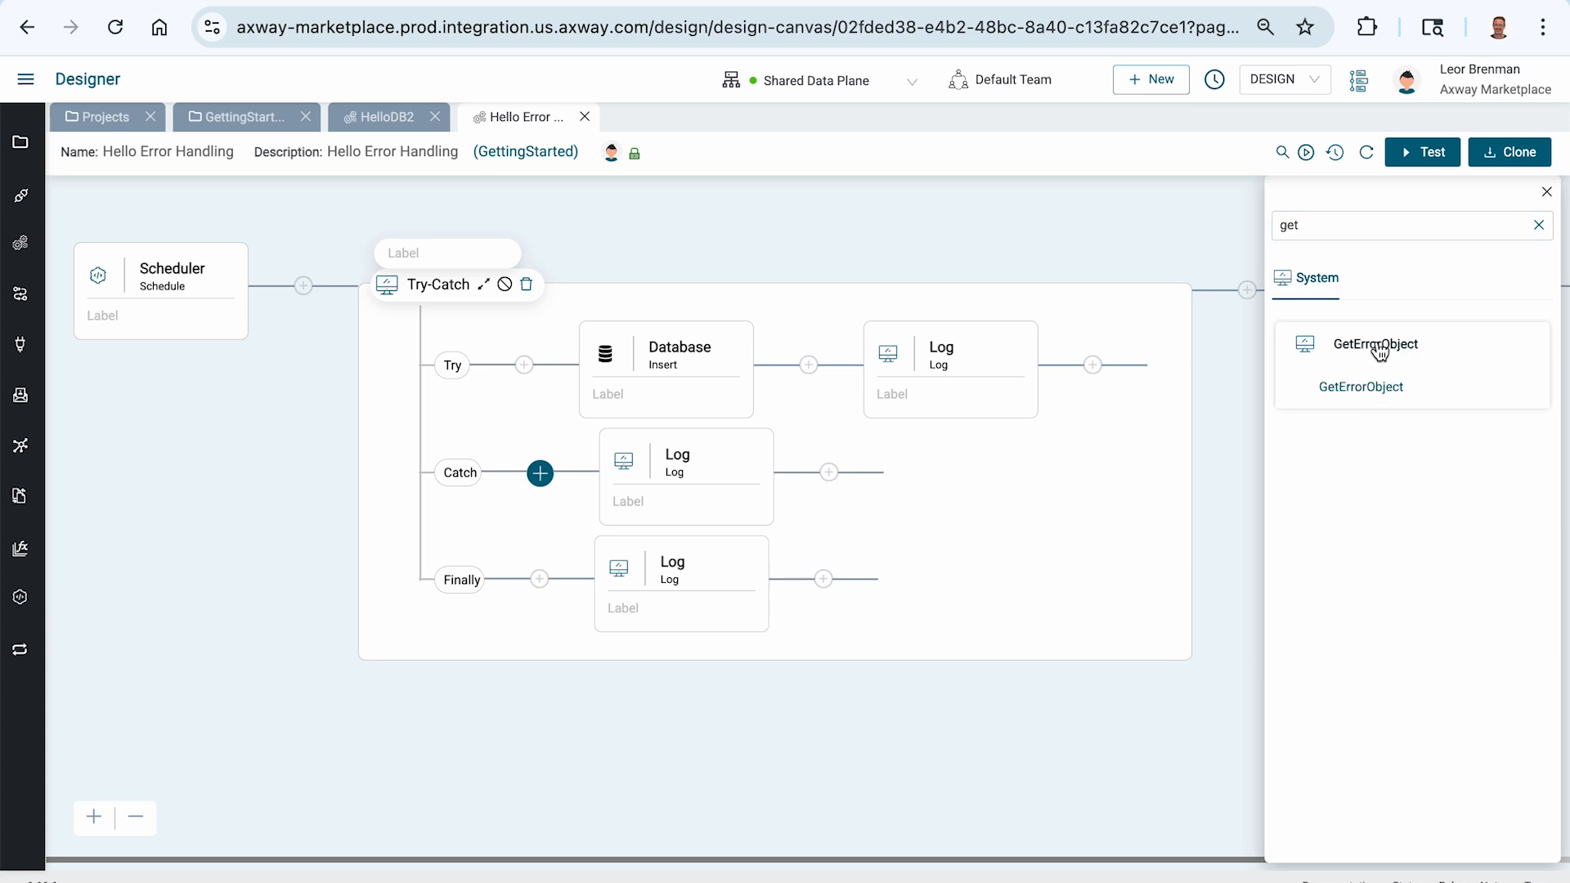
left_click(1362, 388)
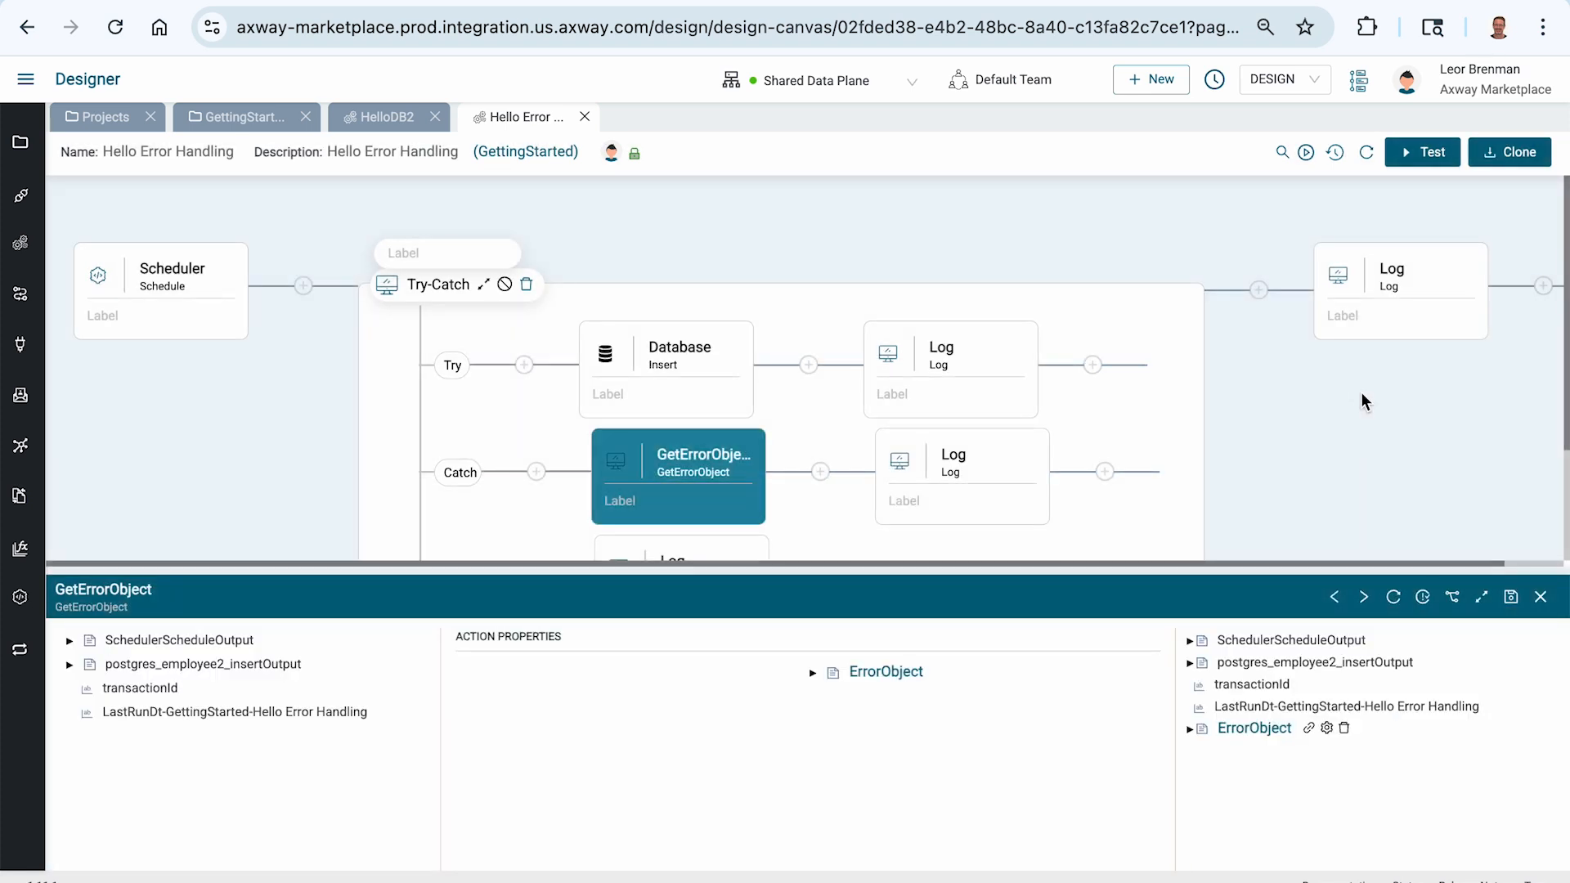
Replace the Catch branch Log's logMessage value with a mapping from the ErrorObject's errorMessage, then save and close the step
scroll(1210, 425, "down", 2)
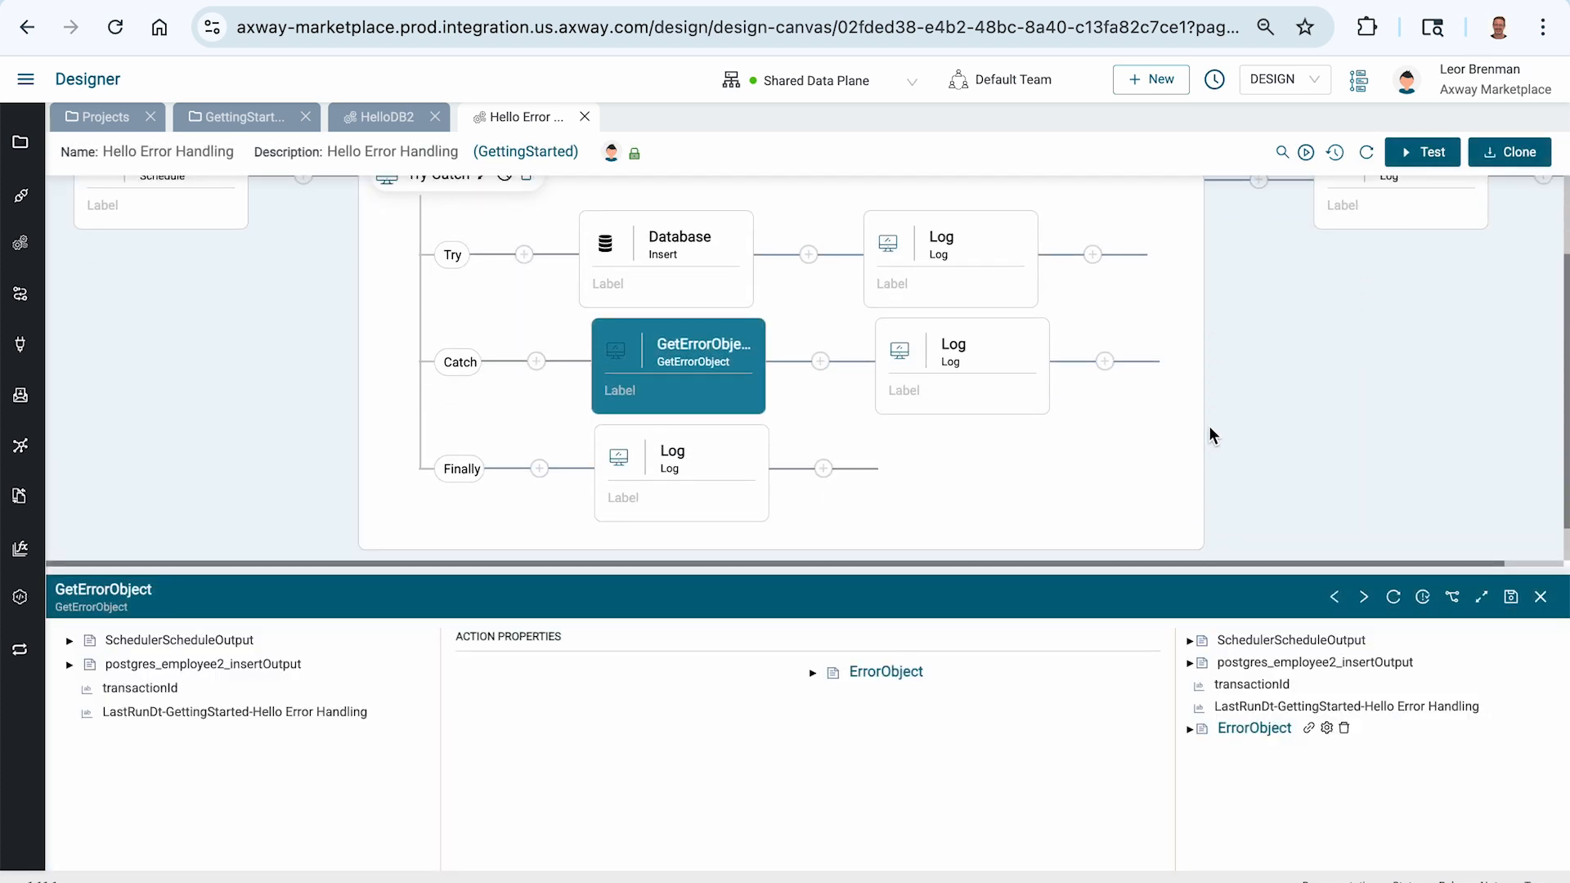
left_click(961, 352)
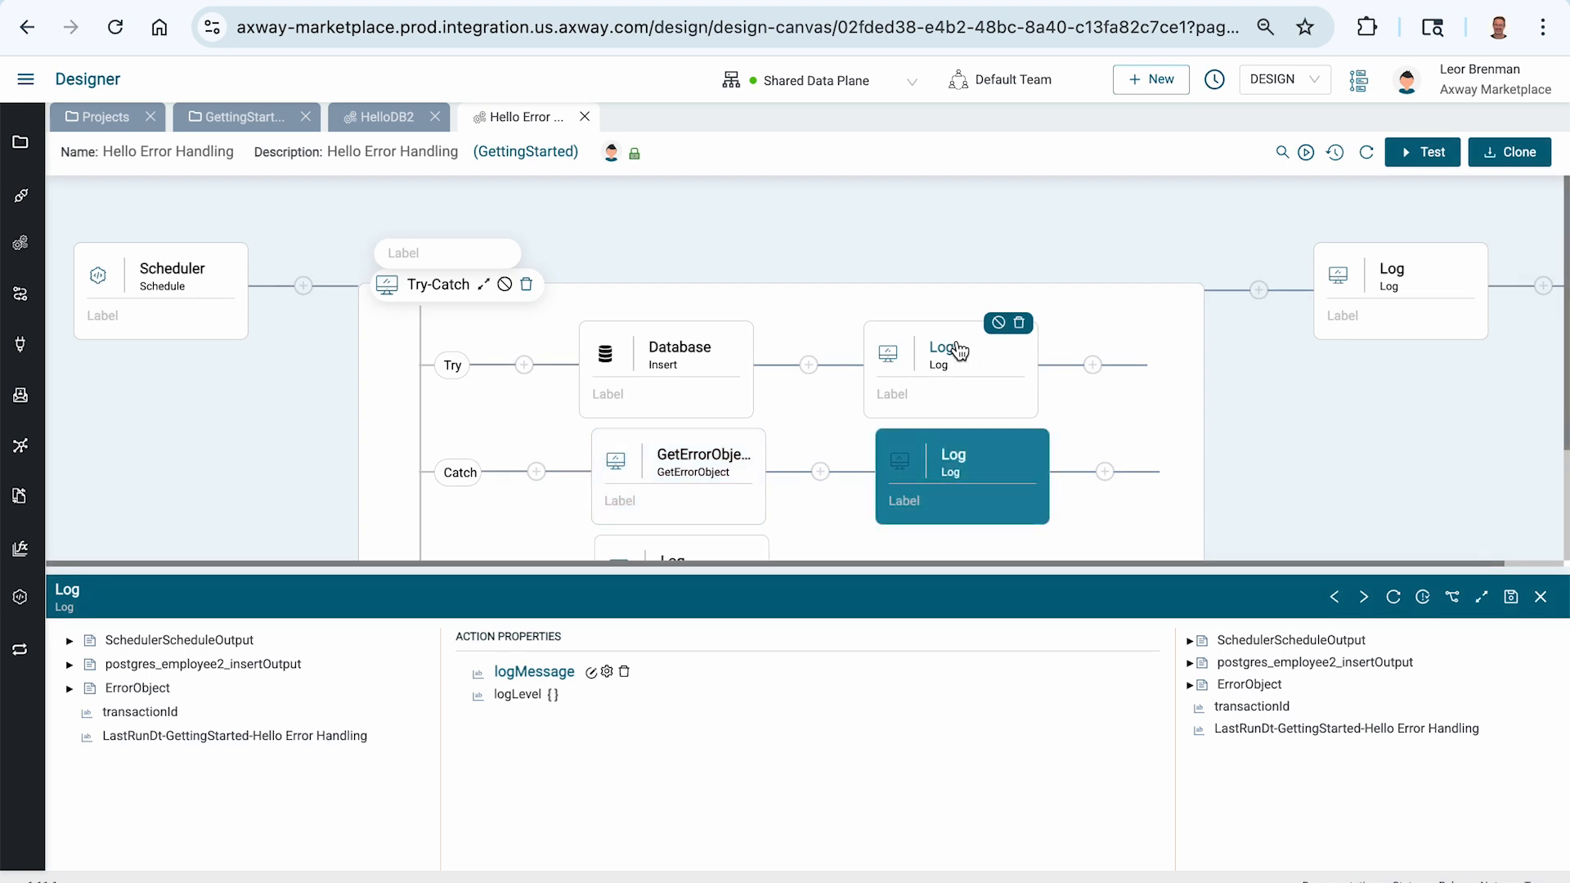
left_click(625, 672)
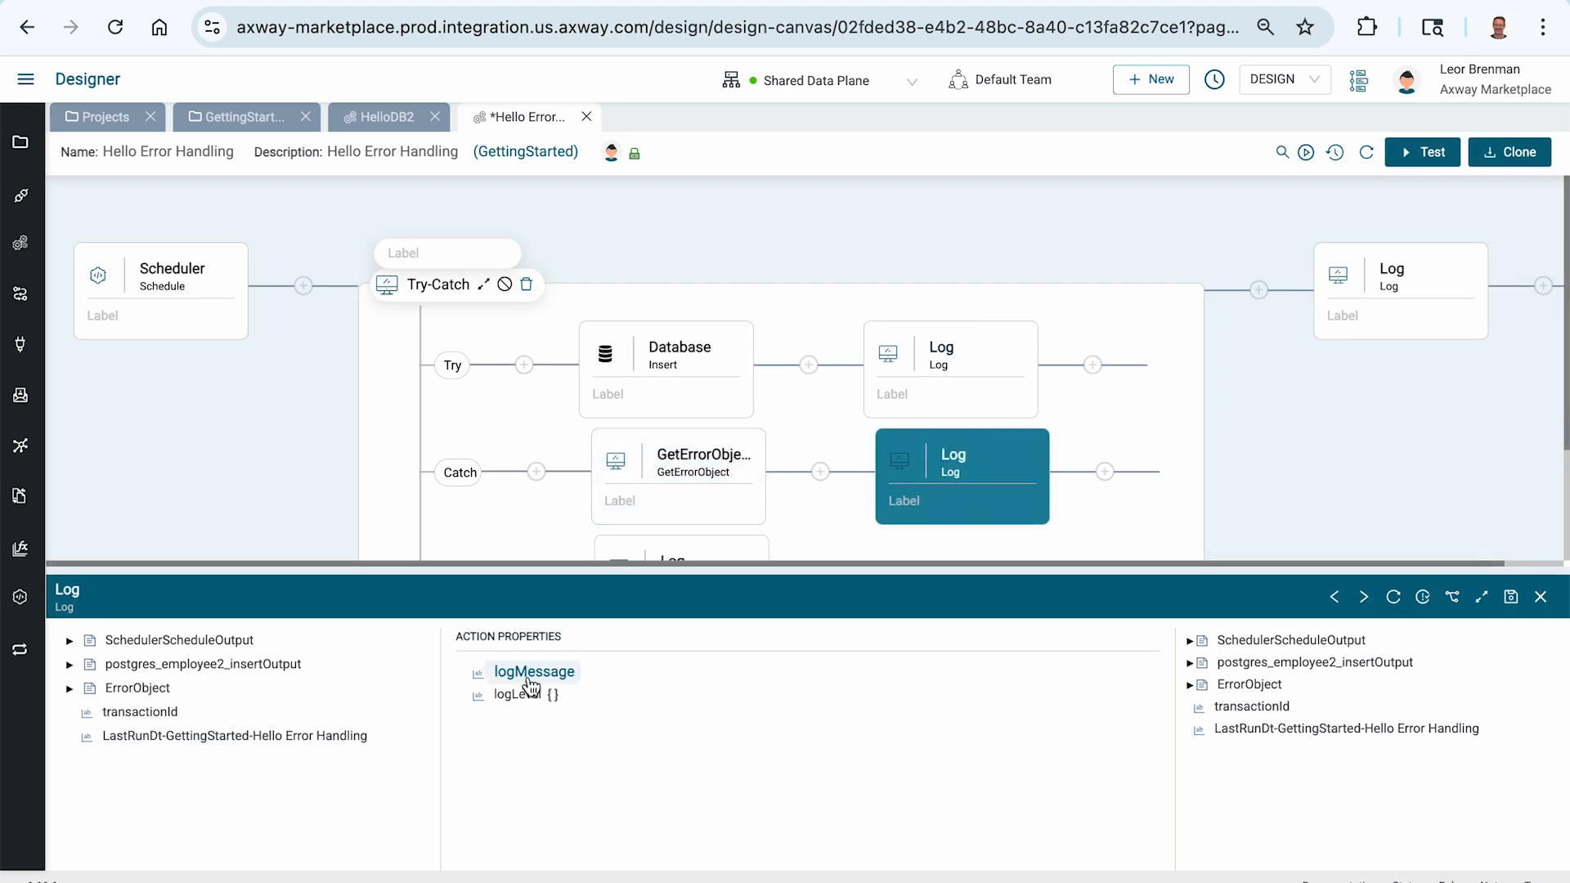
left_click(70, 691)
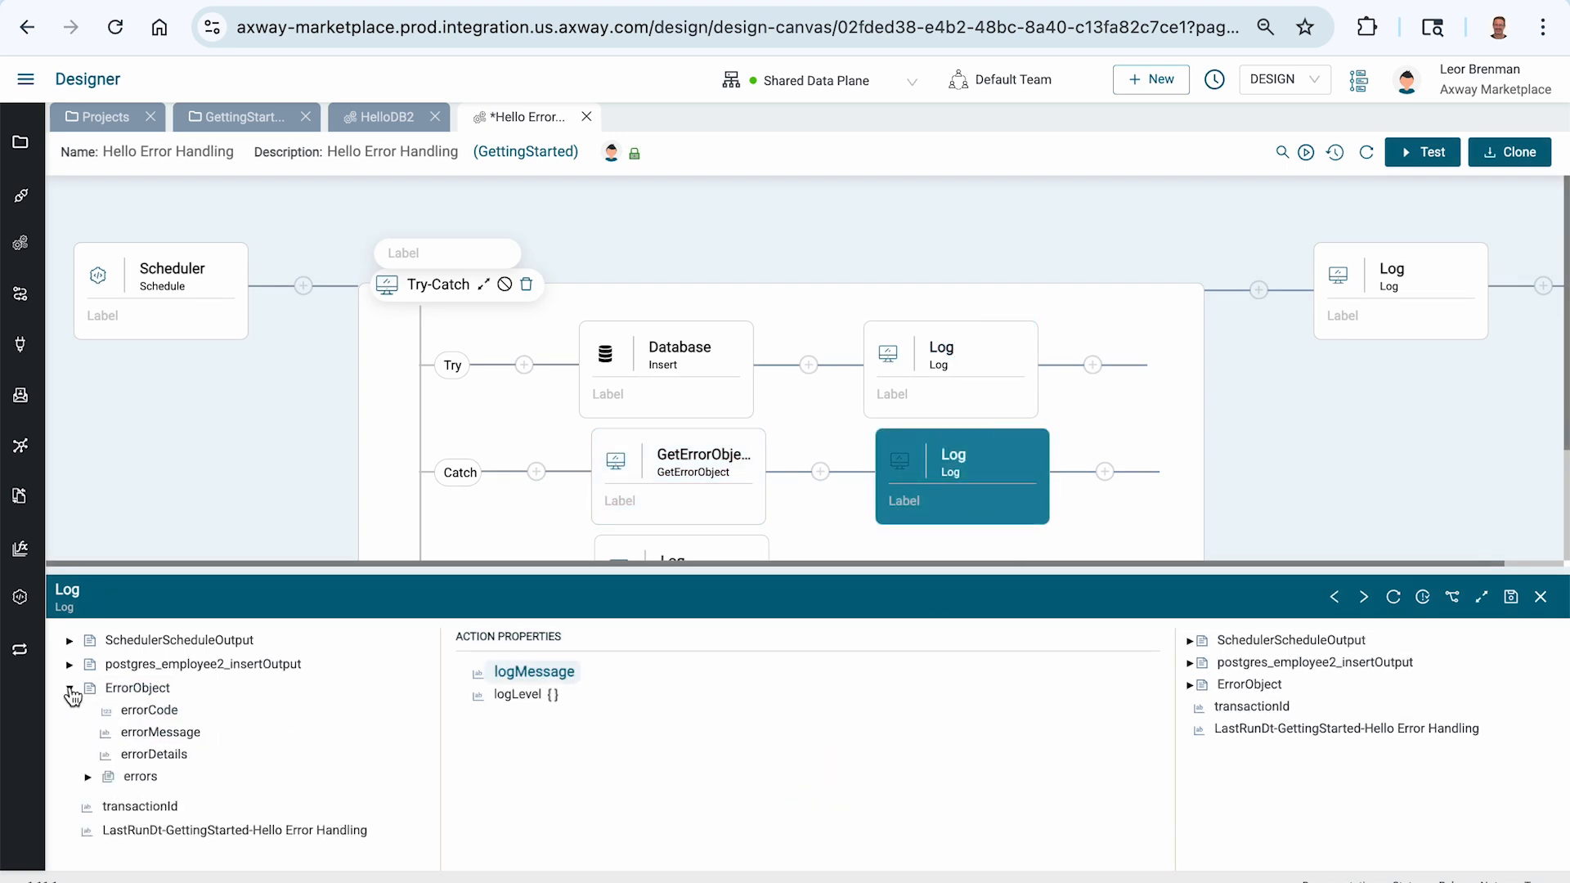
left_click_drag(152, 741, 520, 675)
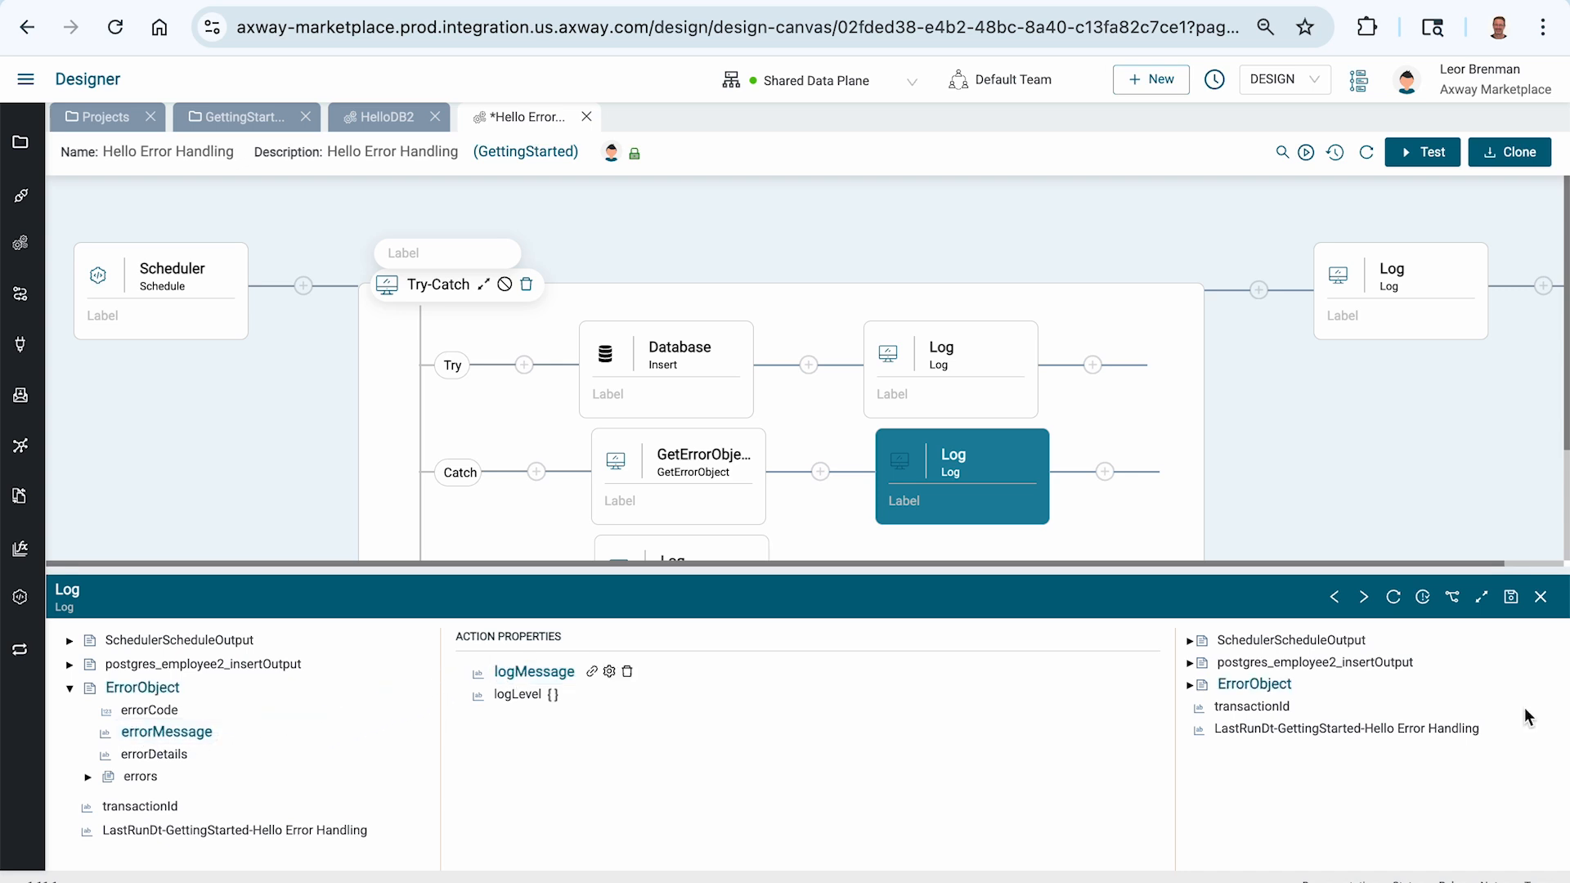
left_click(1511, 598)
left_click(1540, 598)
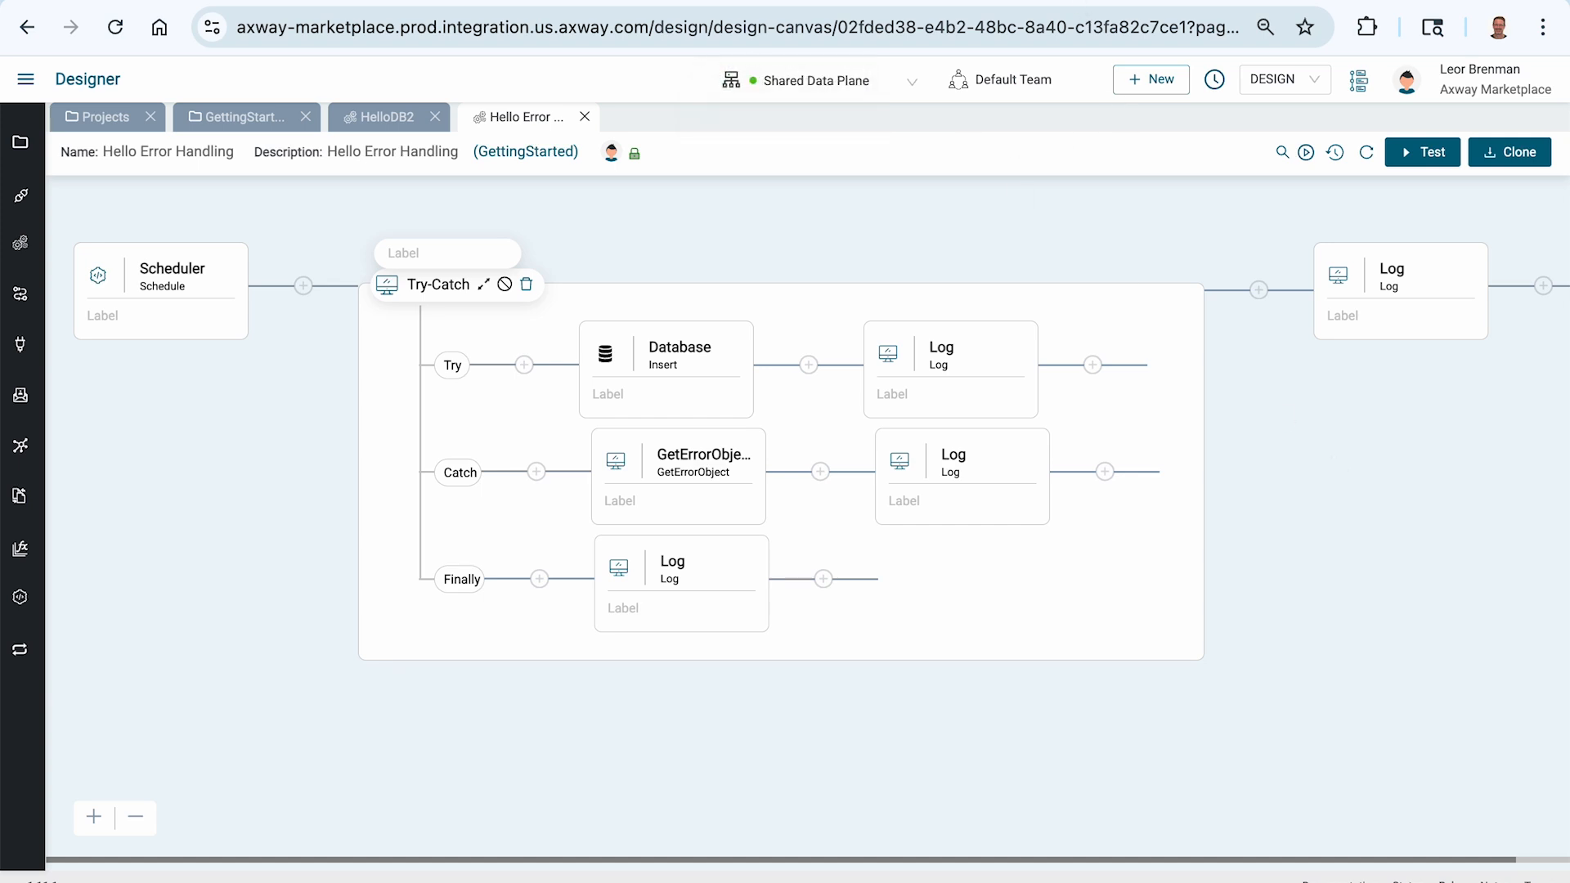
Check the Gmail inbox, then return to the Designer and test the Hello Error Handling integration
left_click(998, 0)
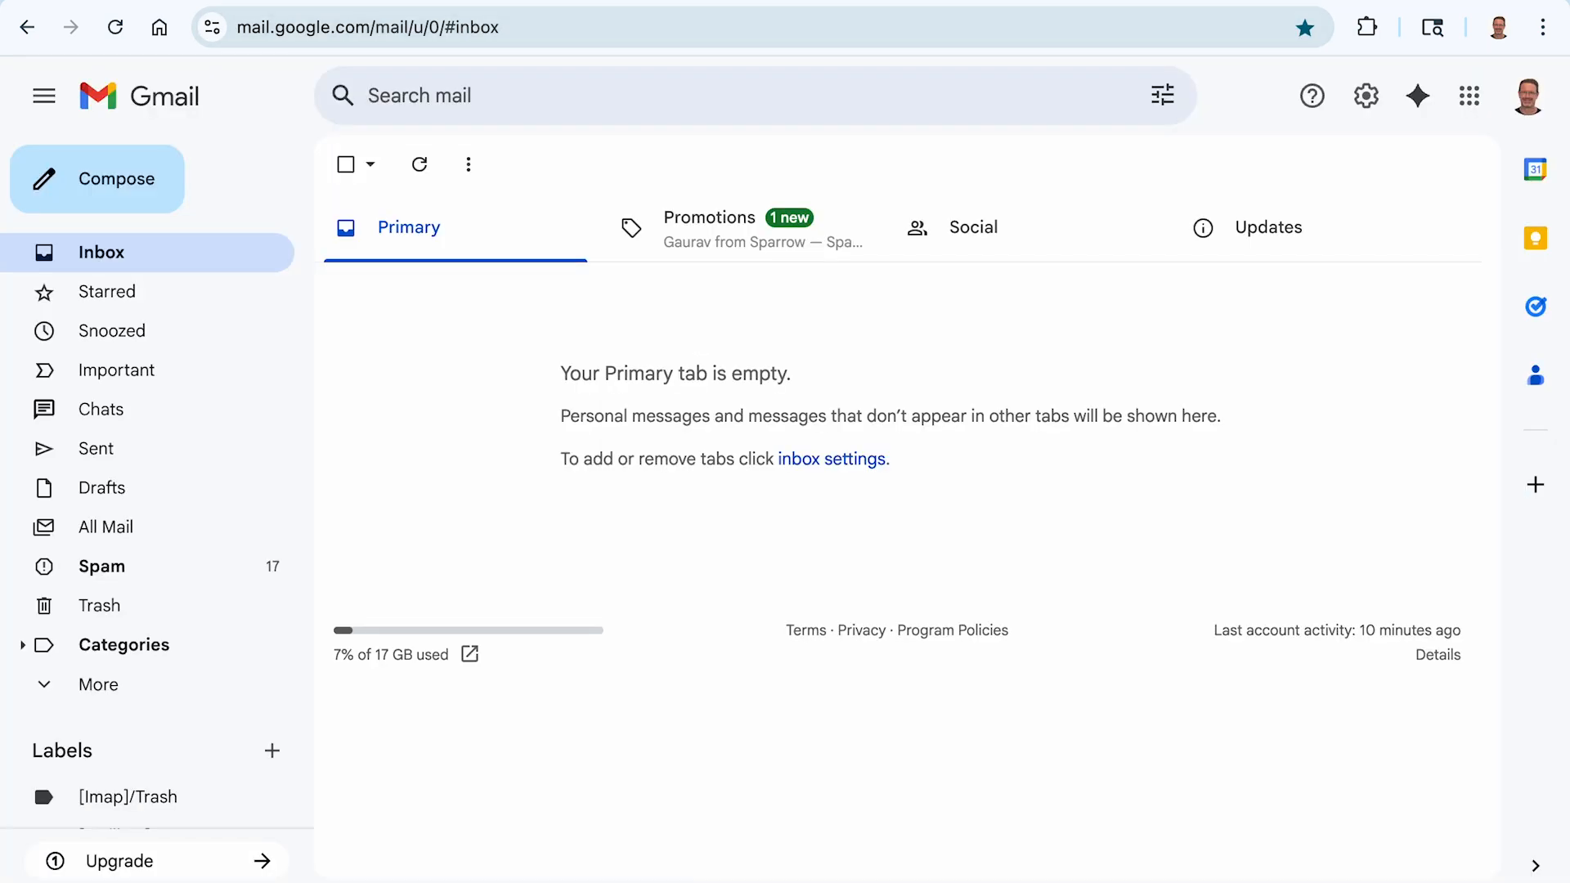
left_click(355, 1)
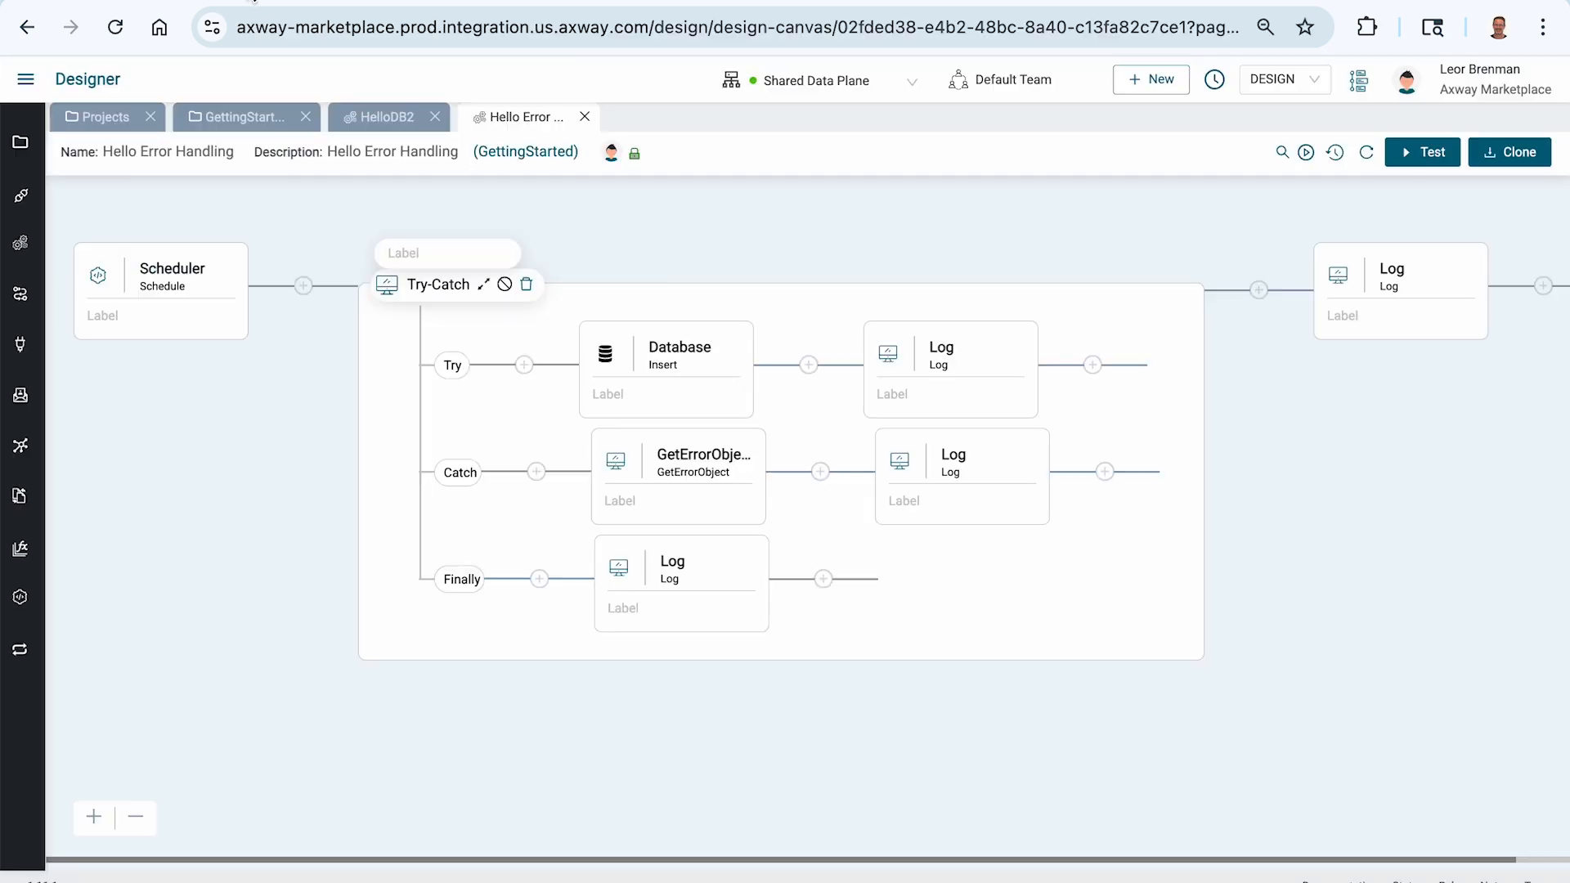
left_click(1423, 151)
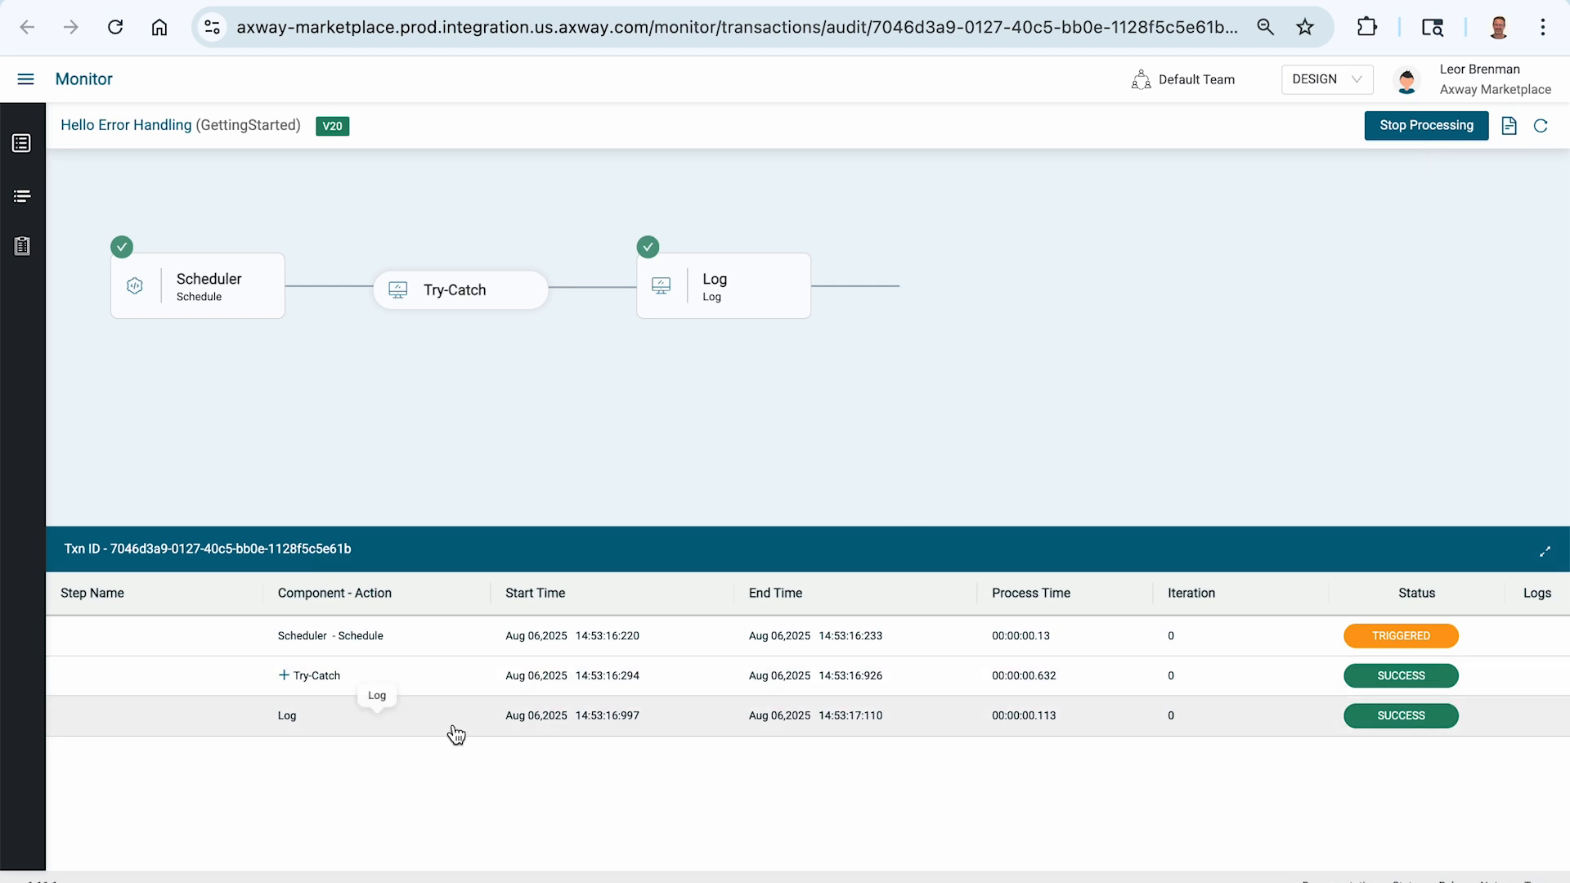
Switch to Gmail, refresh the inbox, and read and delete the error notification from the latest test run
key("ctrl+Tab")
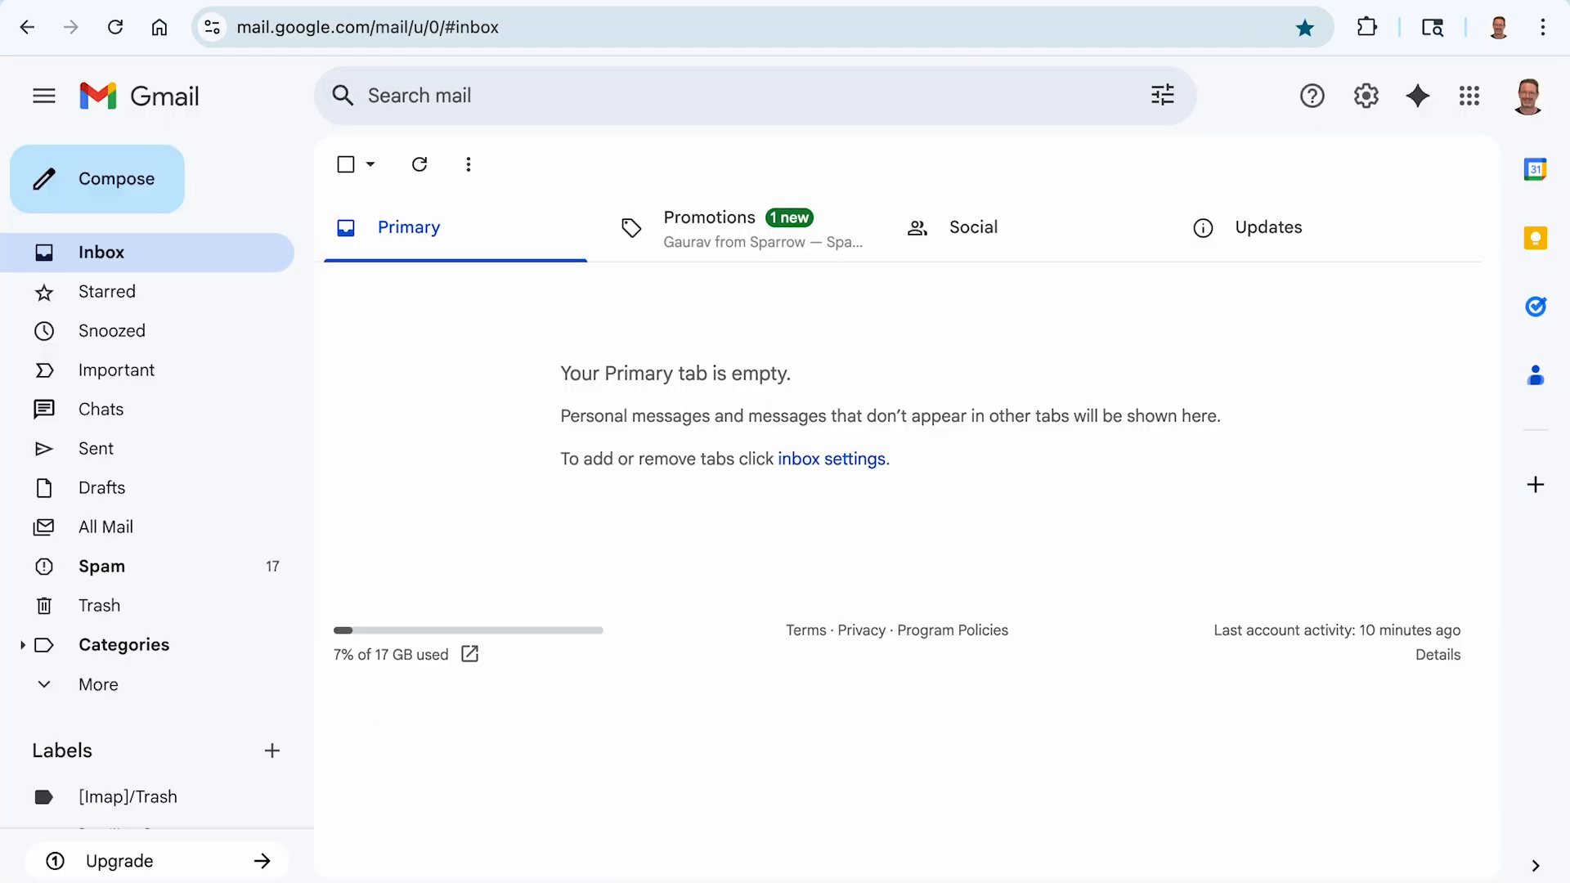
left_click(421, 166)
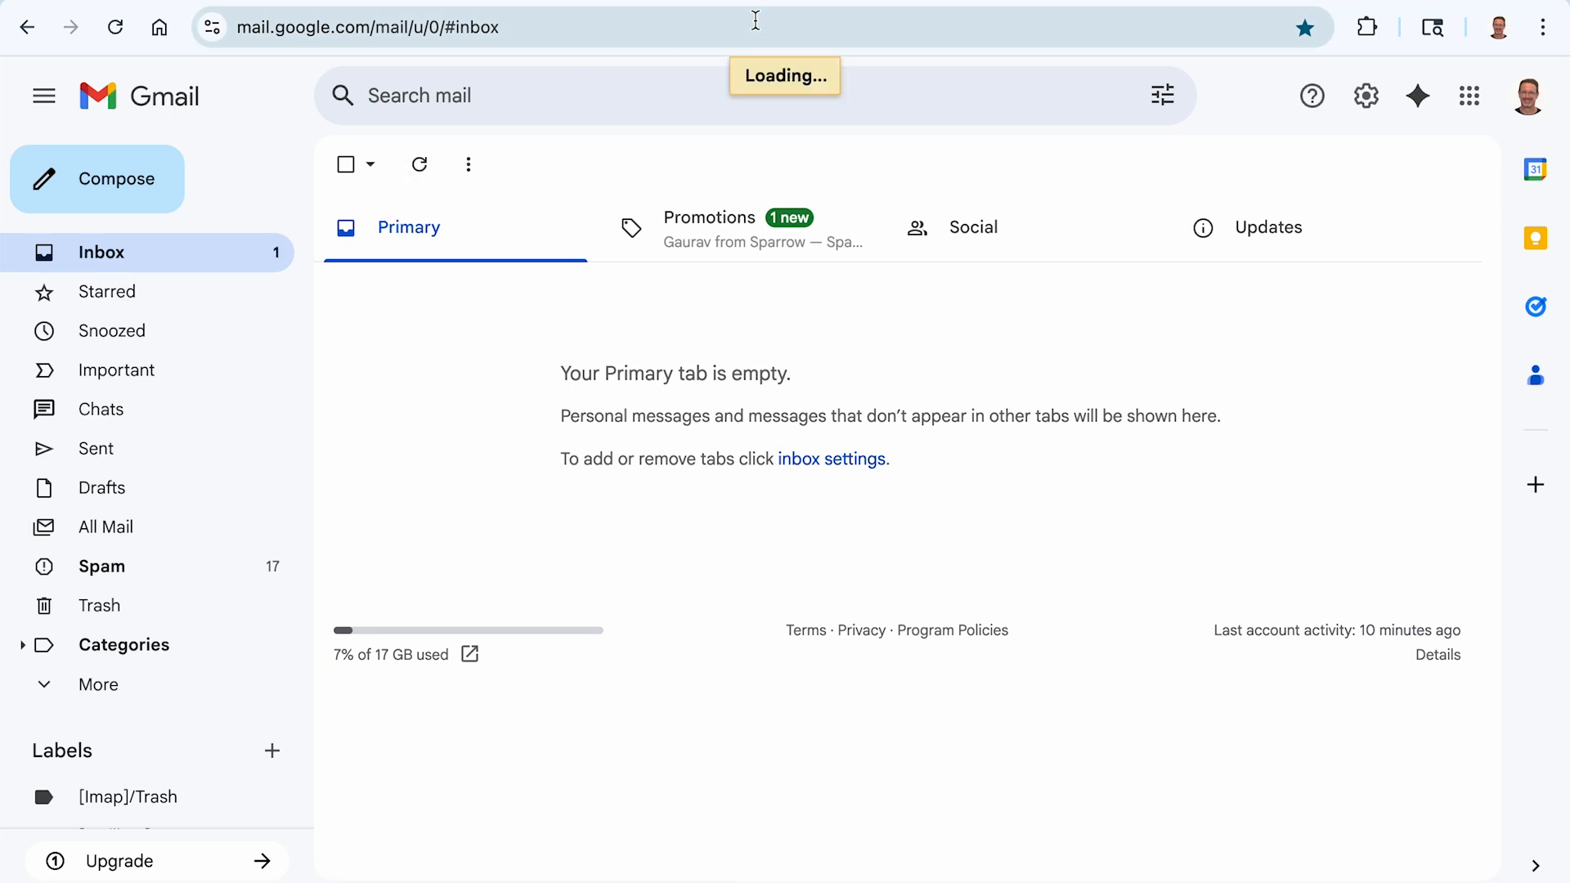
left_click(853, 299)
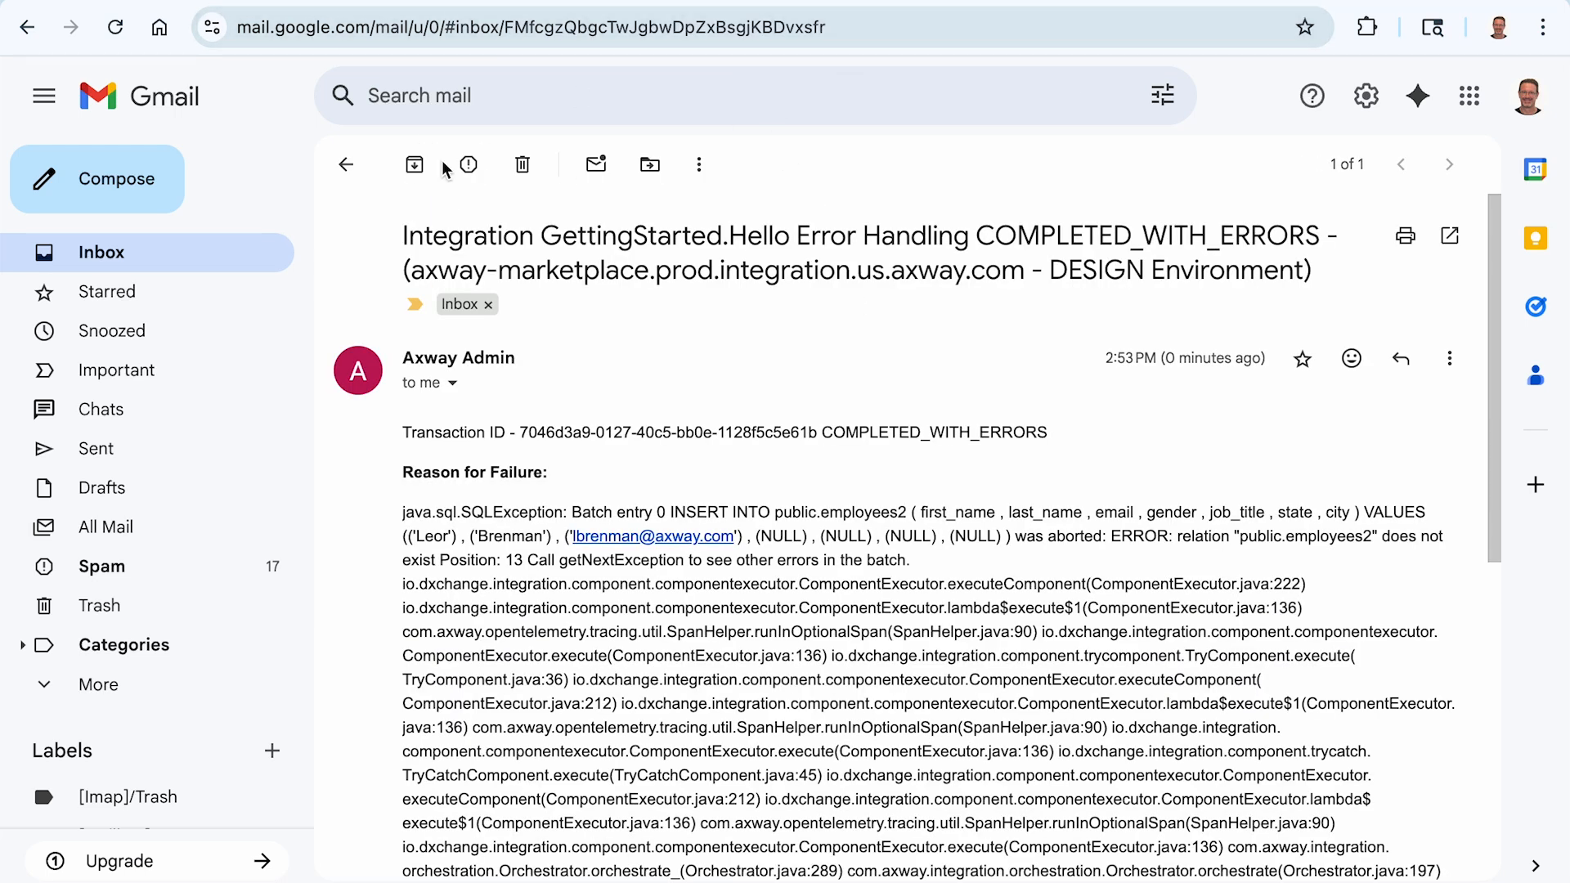
left_click(520, 166)
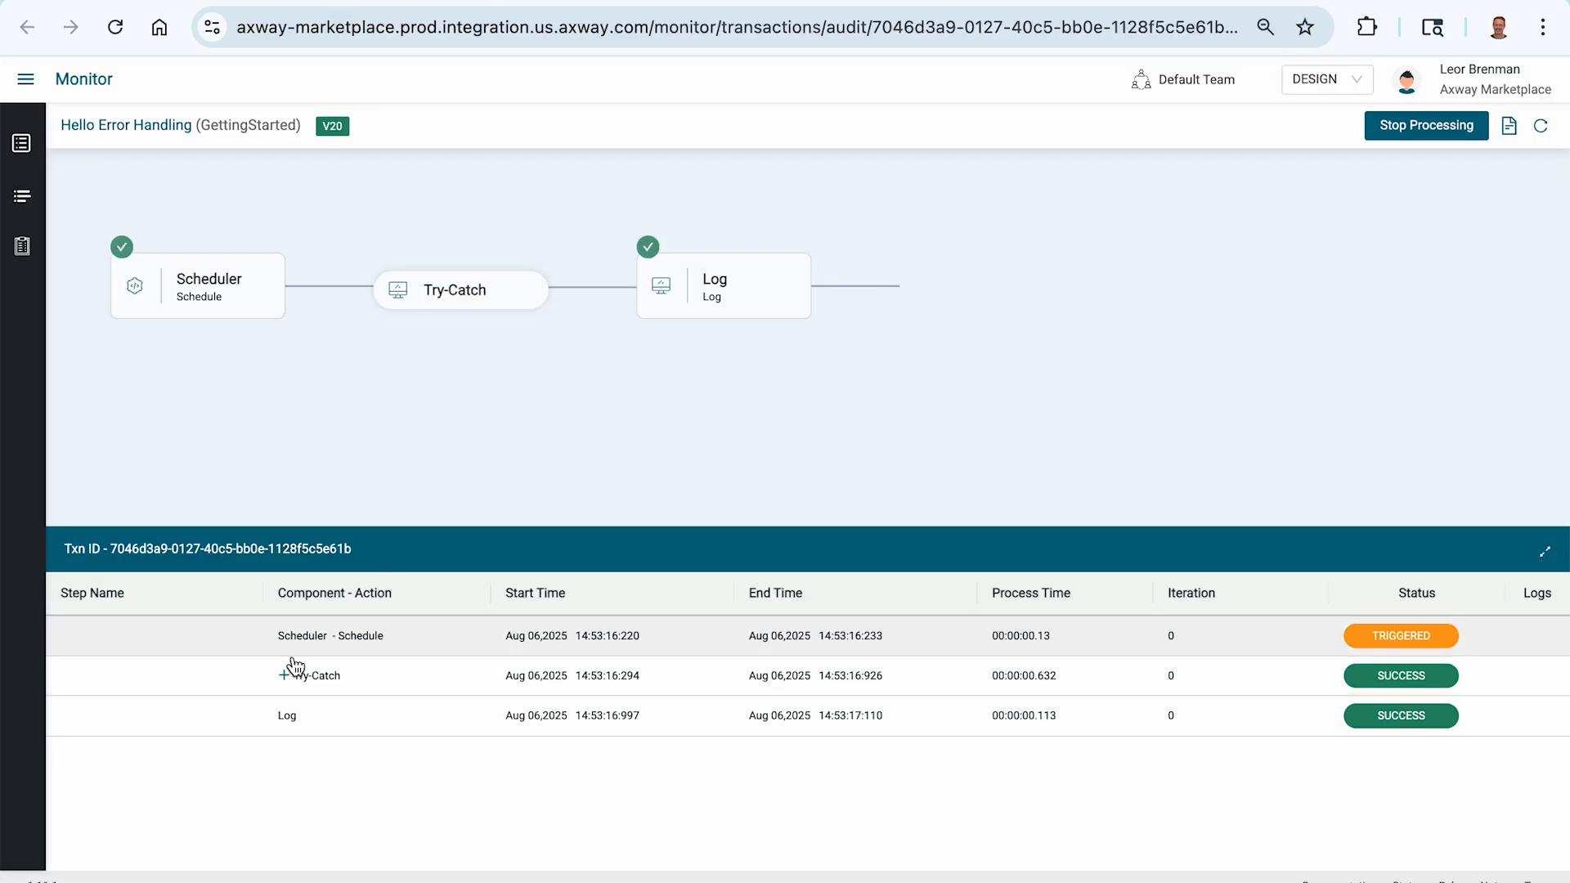
In the Monitor, examine the error message recorded by the Catch branch's Log, then return to the transaction's parent level
left_click(283, 677)
left_click(284, 678)
left_click(448, 674)
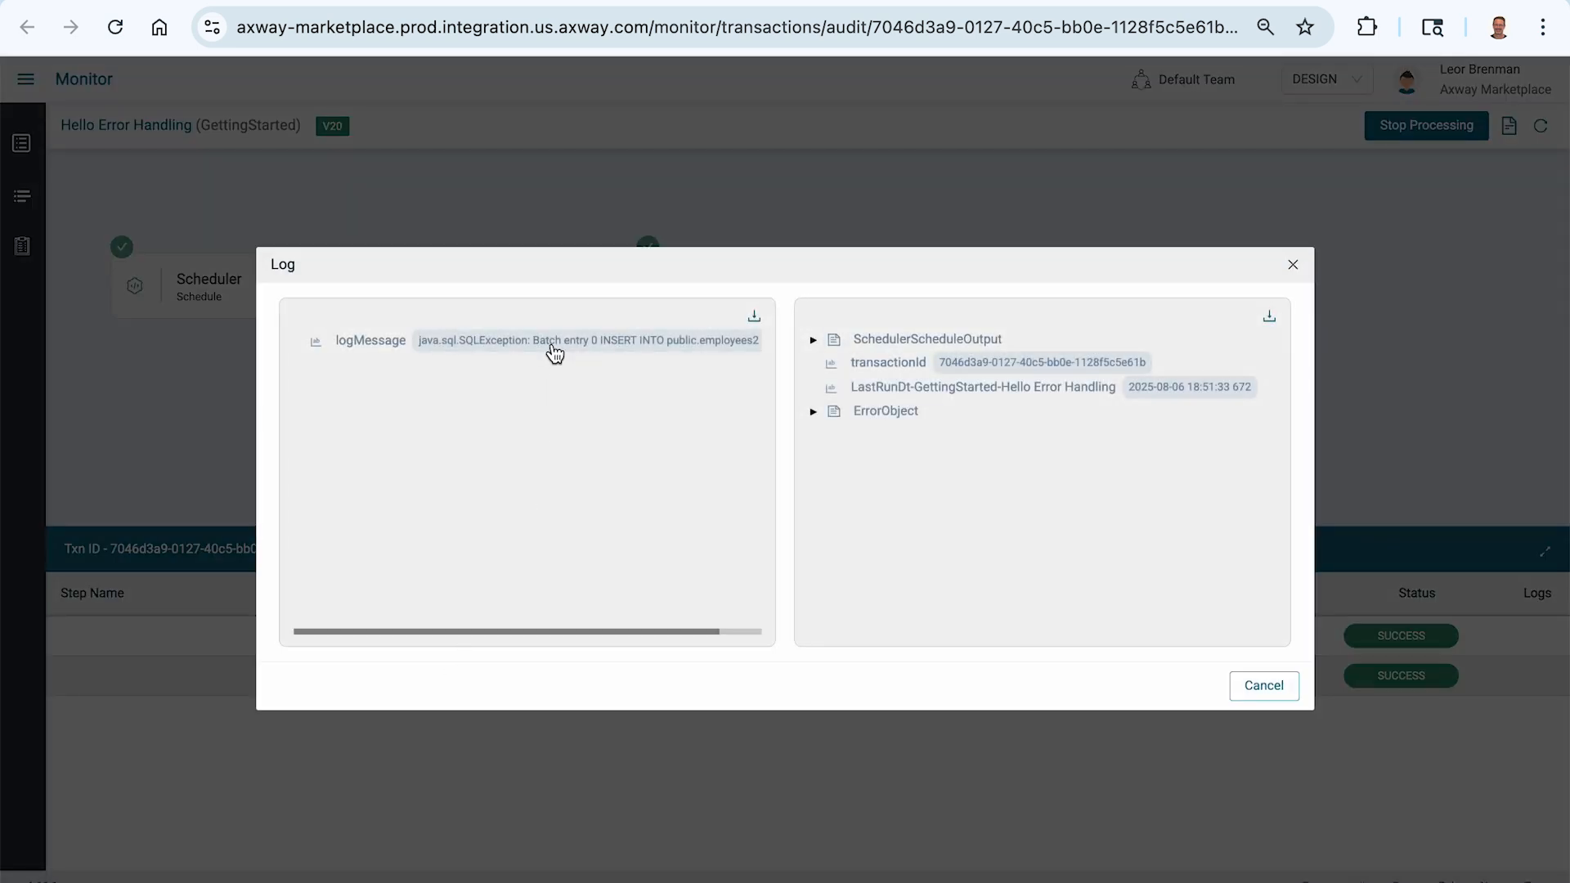
mouse_move(556, 352)
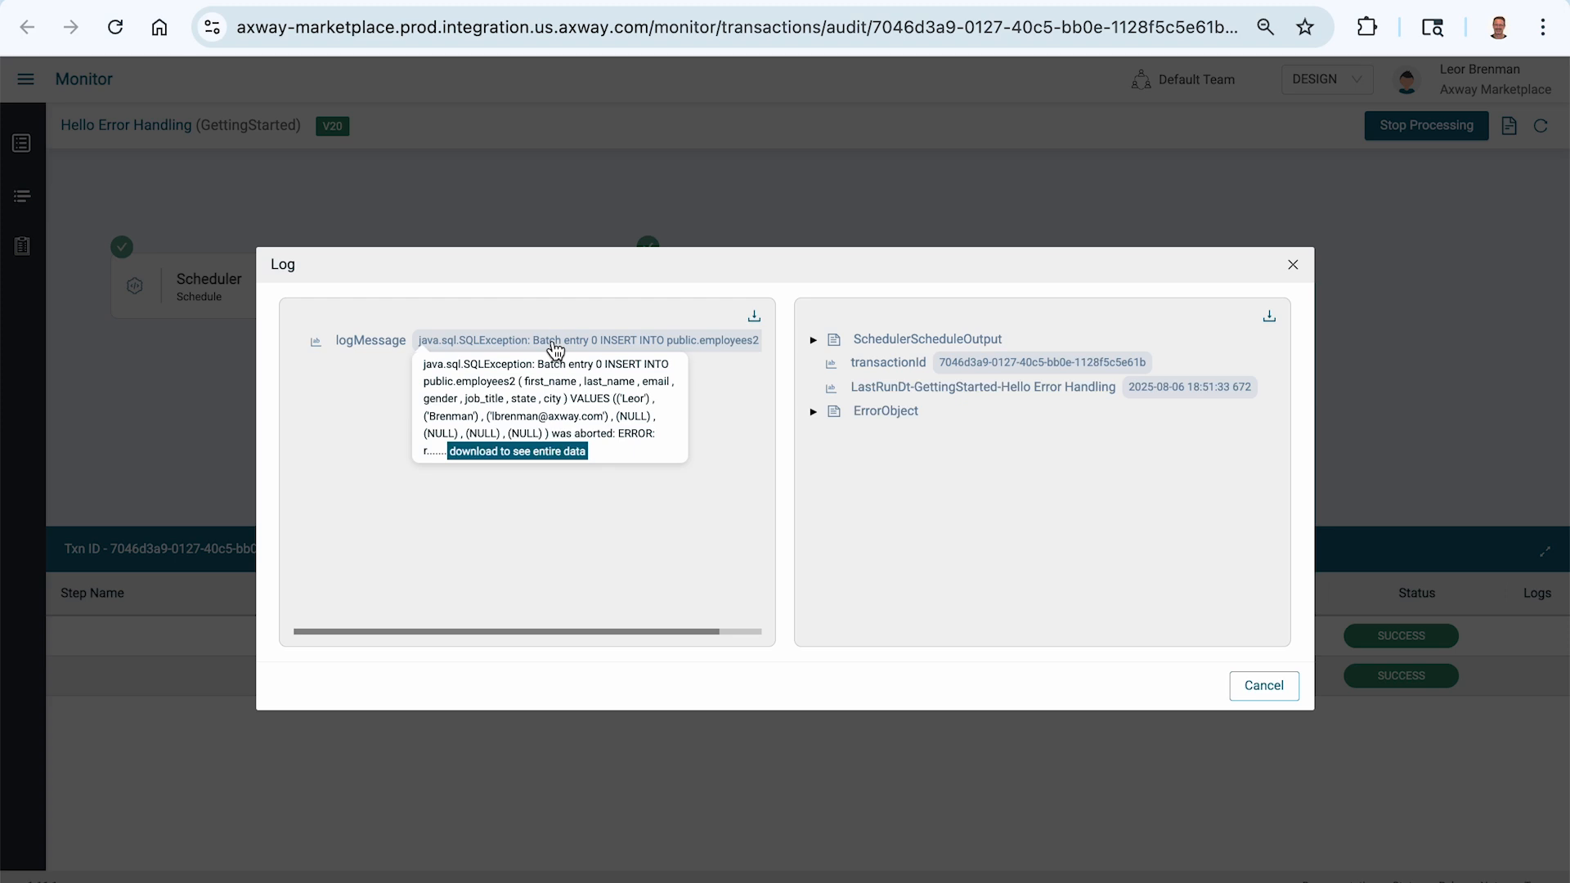
left_click(1264, 685)
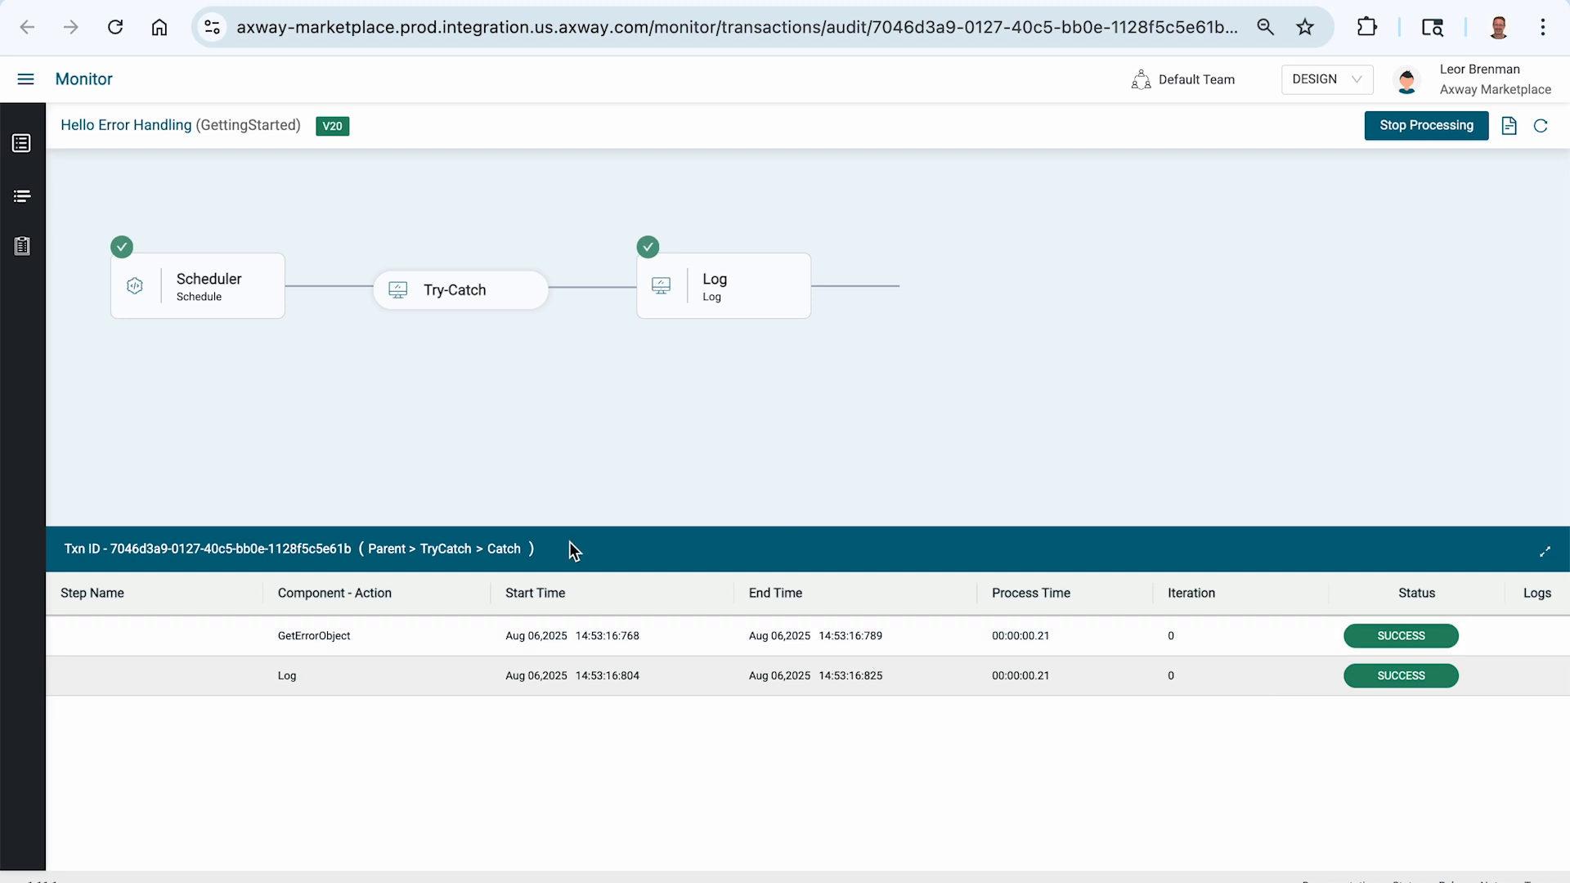
left_click(381, 549)
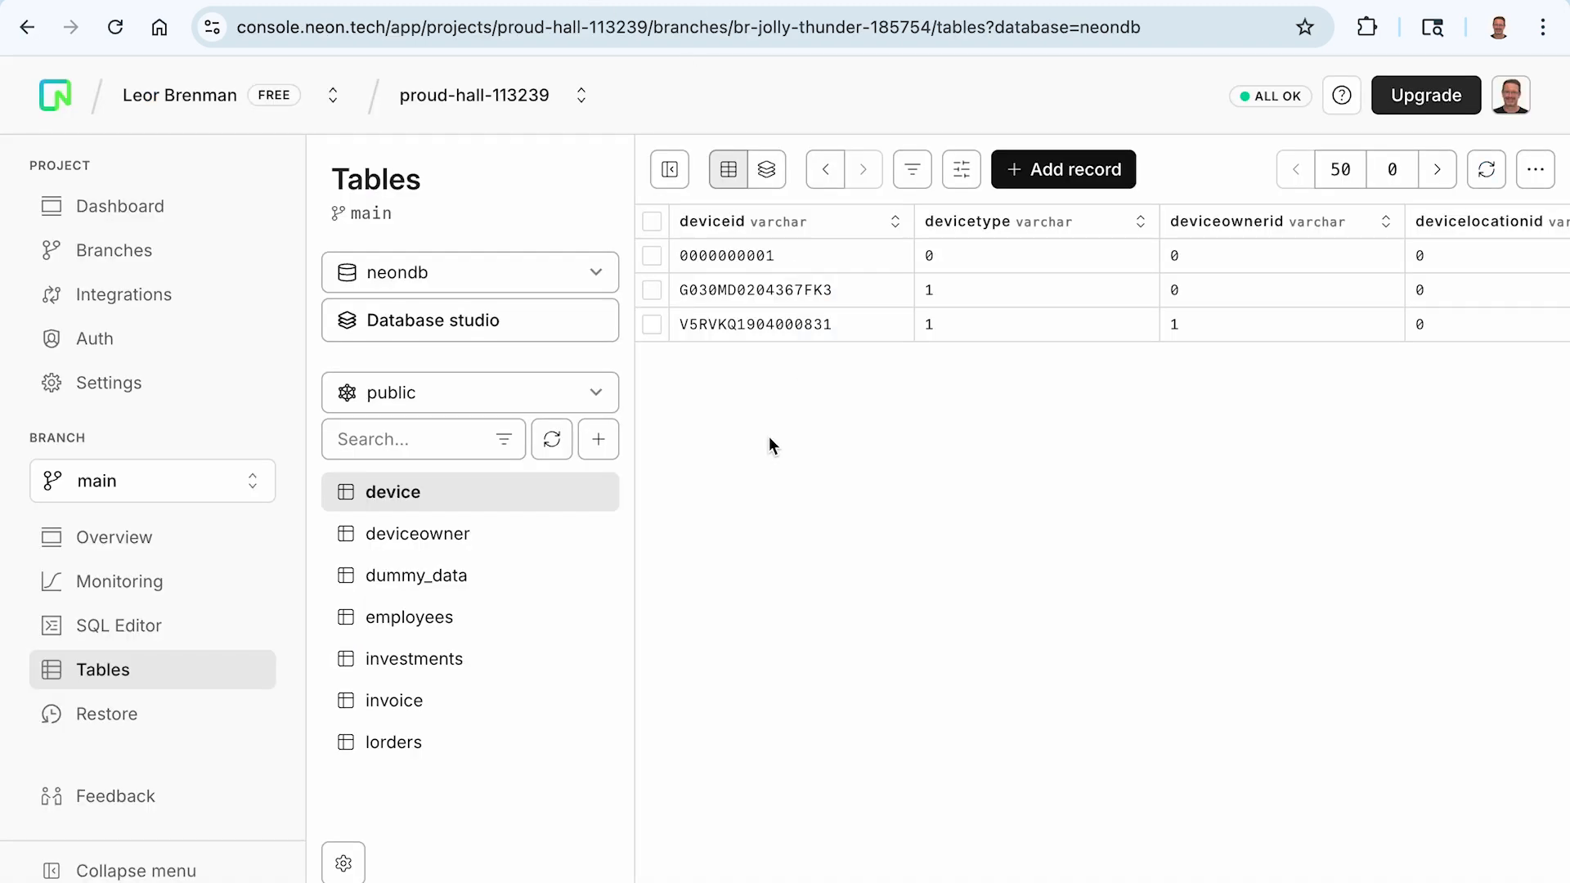
In the Neon SQL Editor, open the saved query "Create table employees 2" and run it on the neondb database
left_click(106, 623)
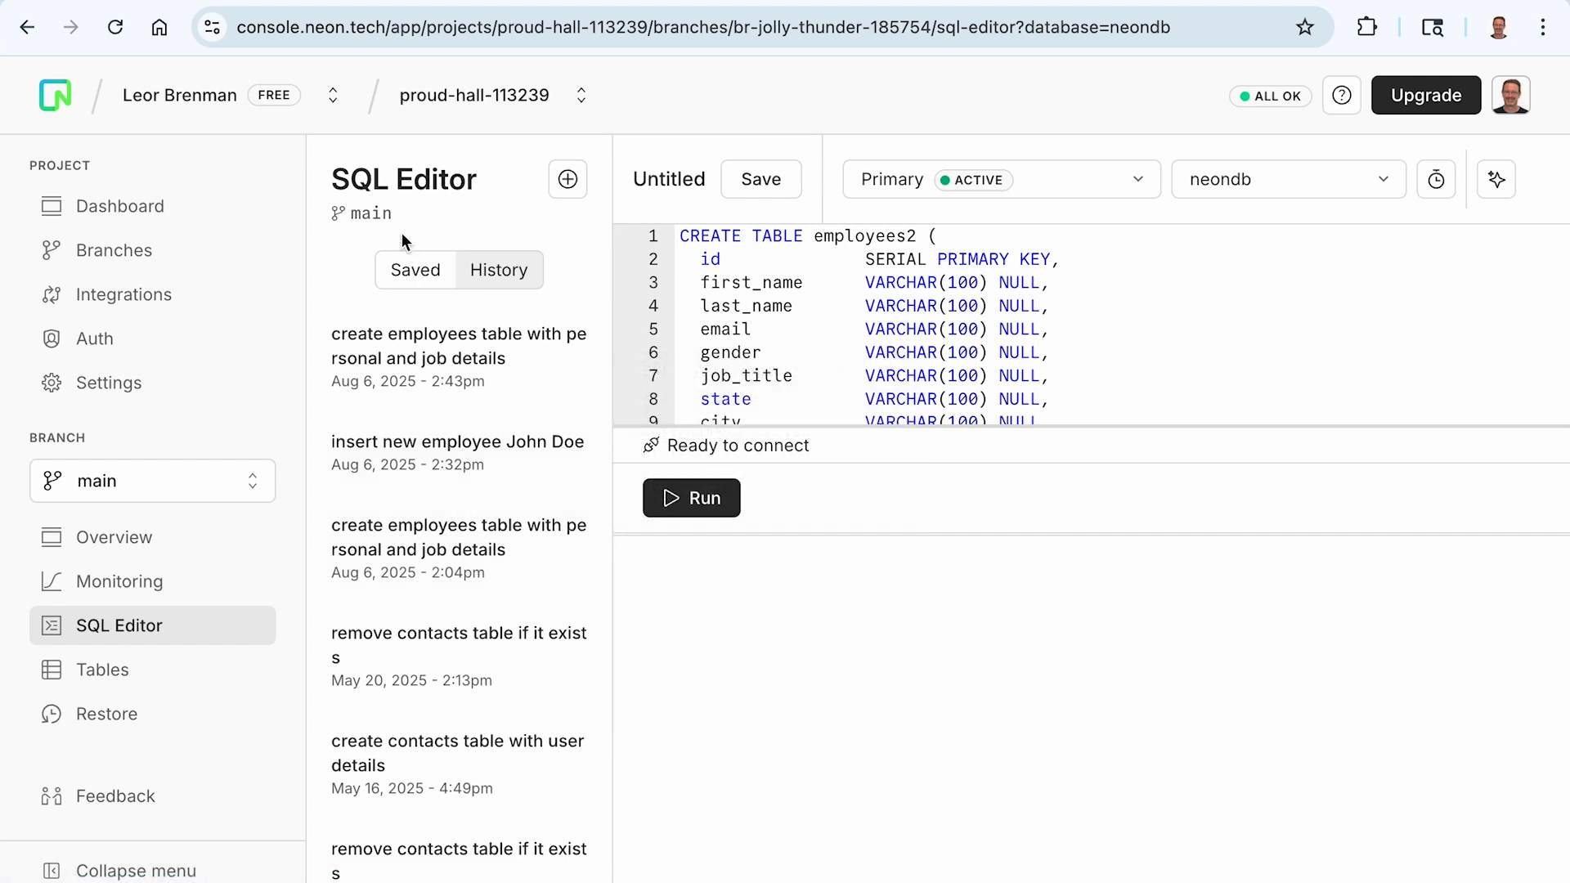
left_click(414, 268)
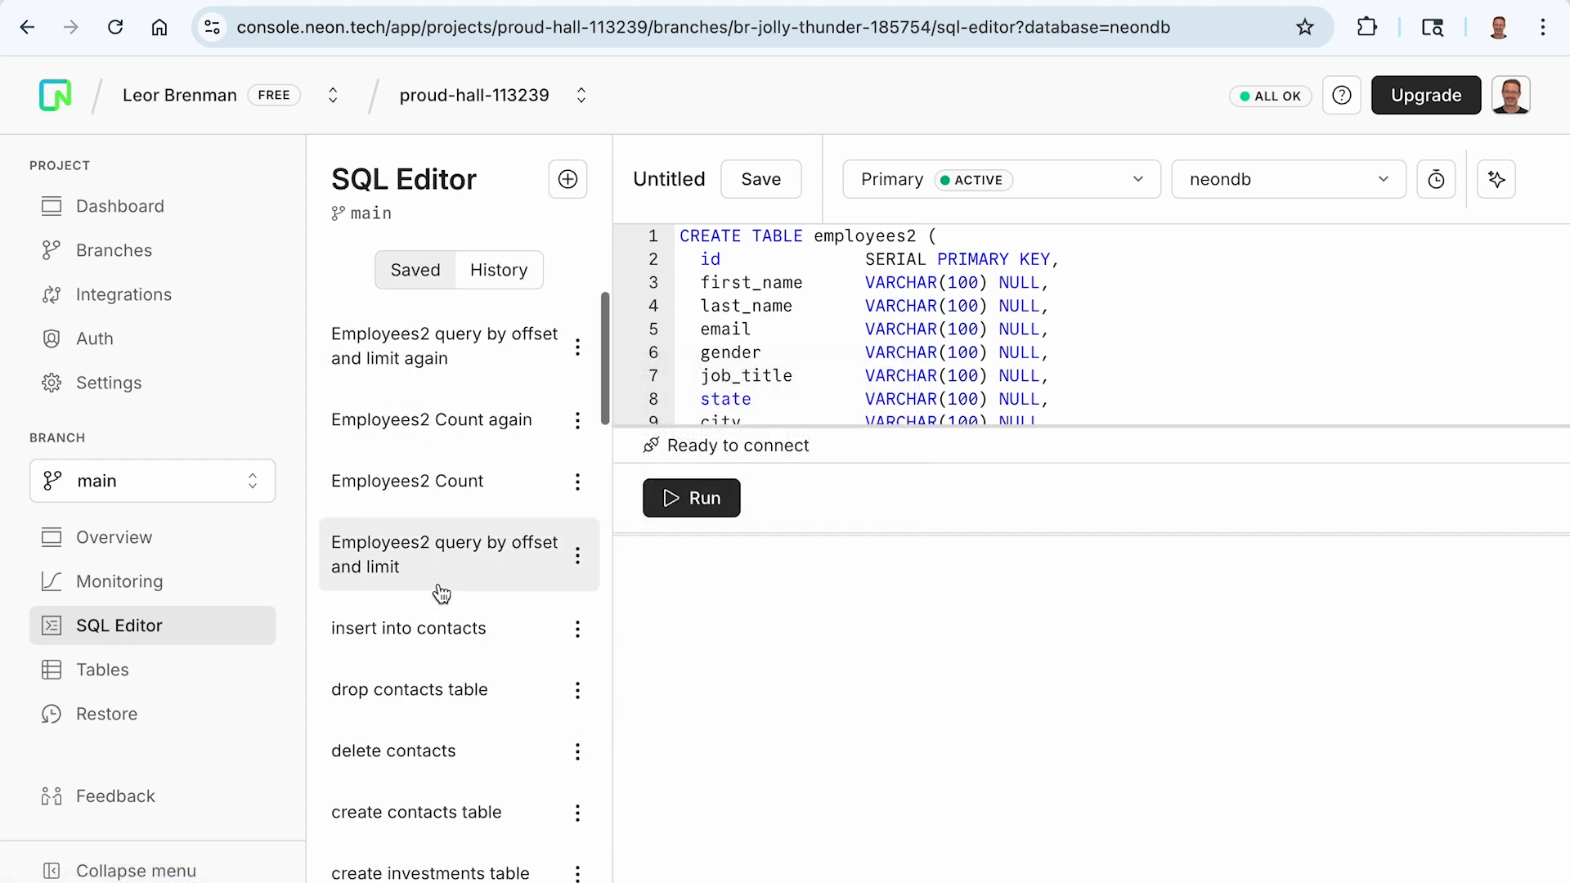
scroll(442, 594, "down", 1)
scroll(442, 592, "down", 5)
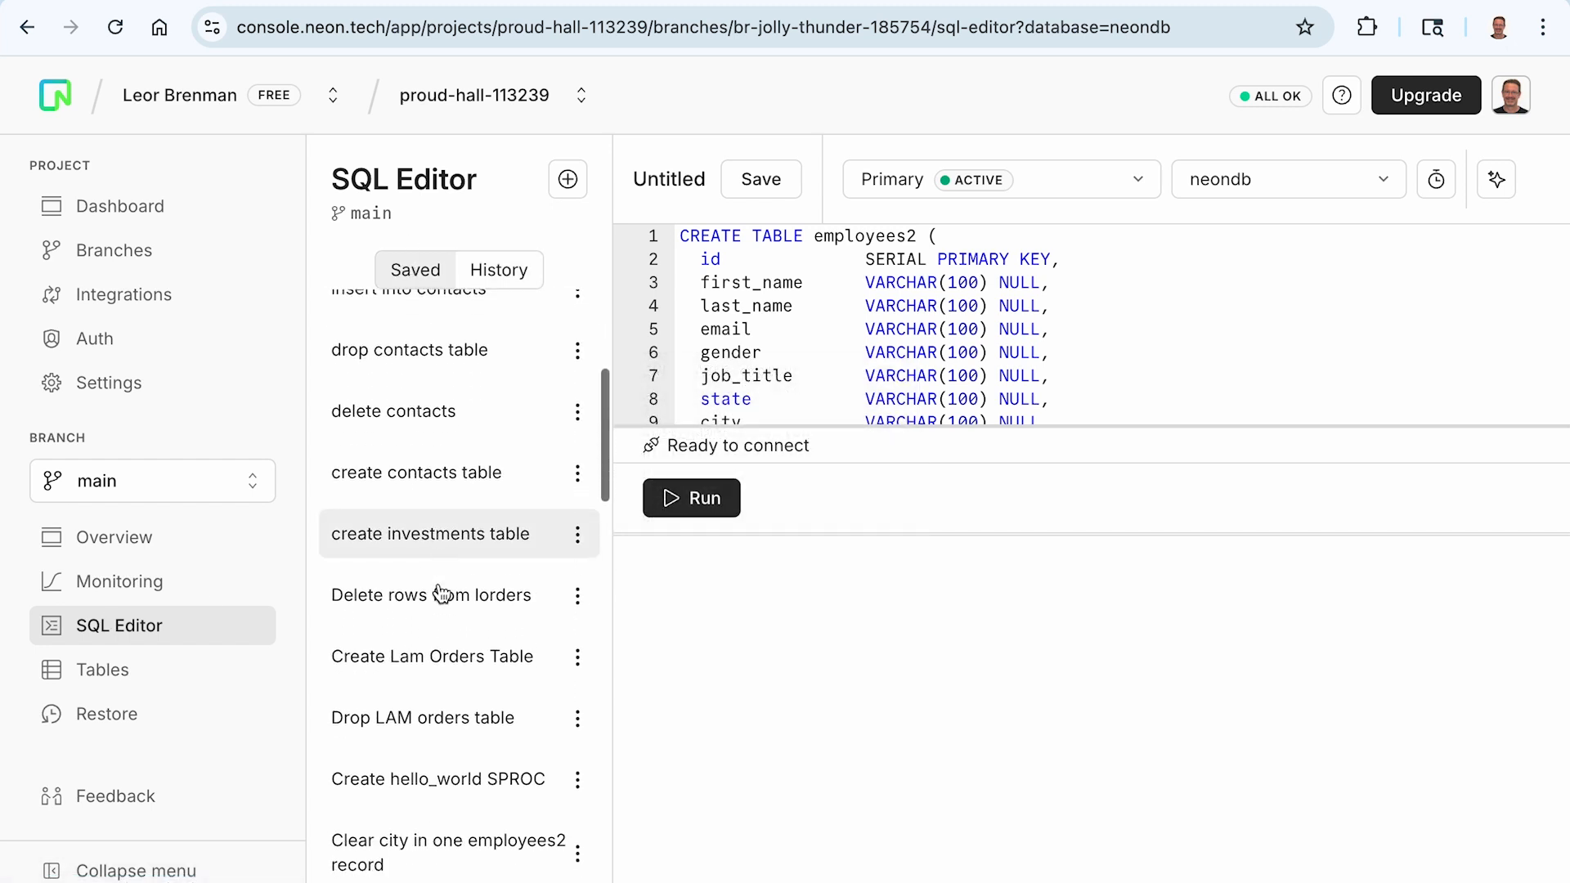
scroll(441, 593, "down", 5)
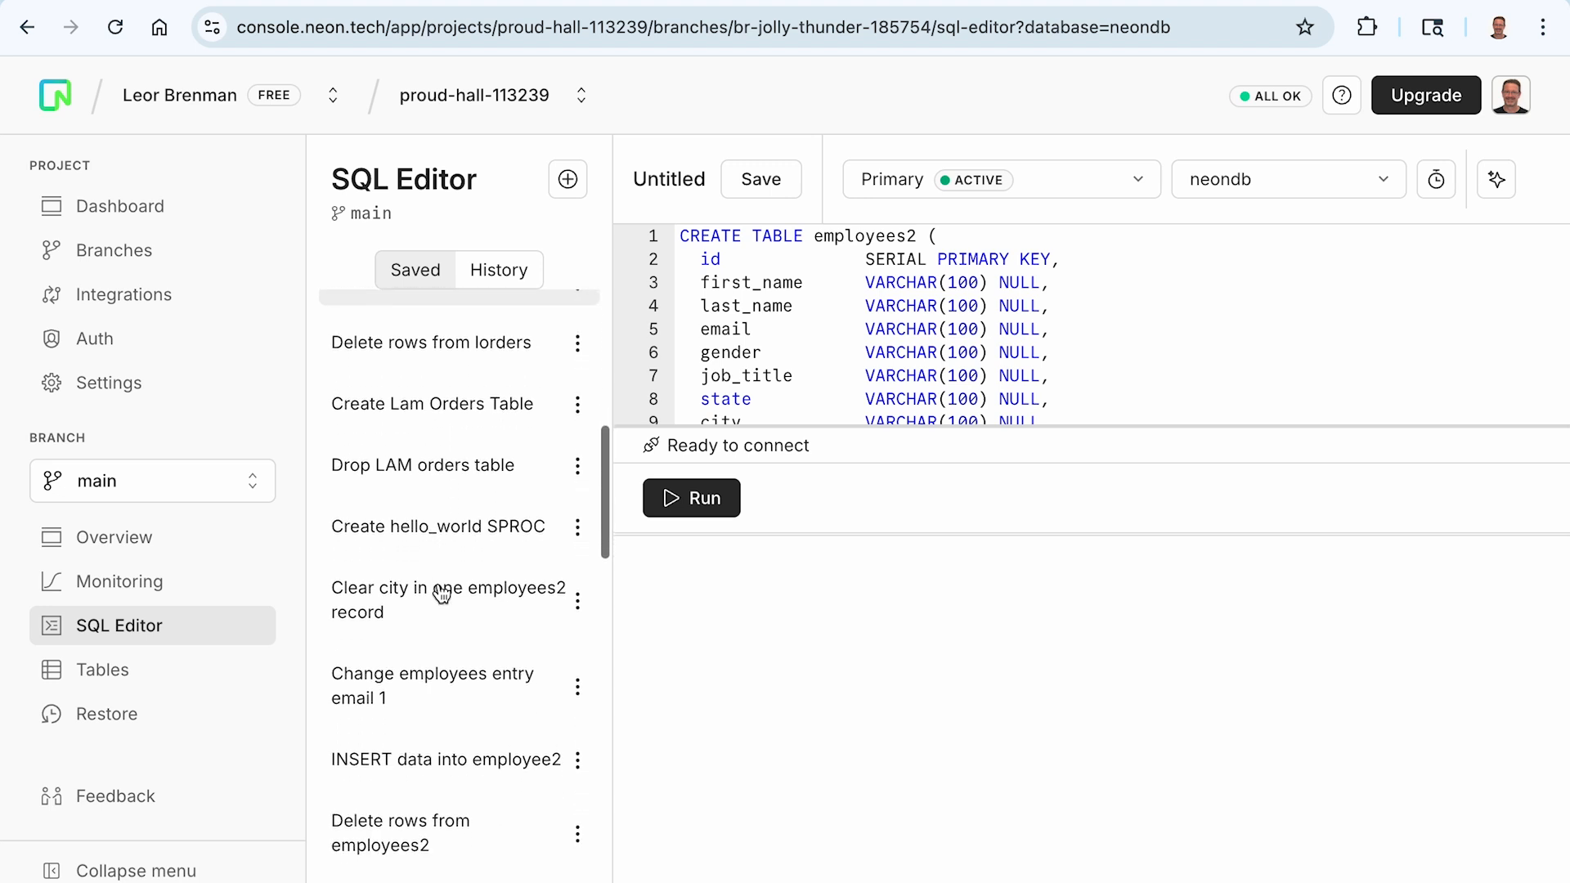
left_click(442, 670)
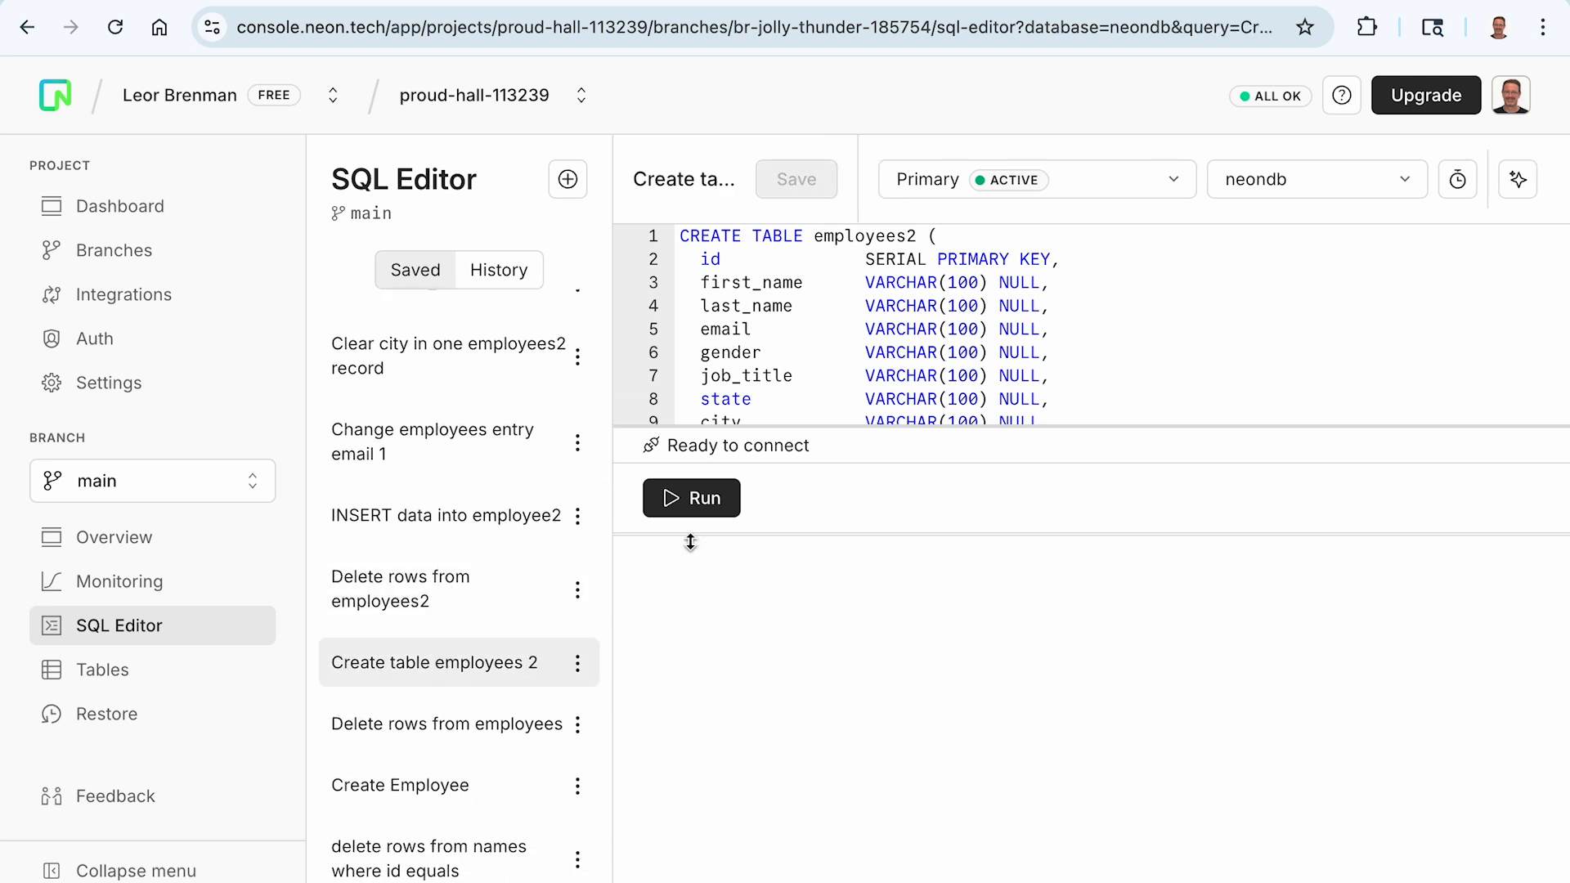
left_click(687, 501)
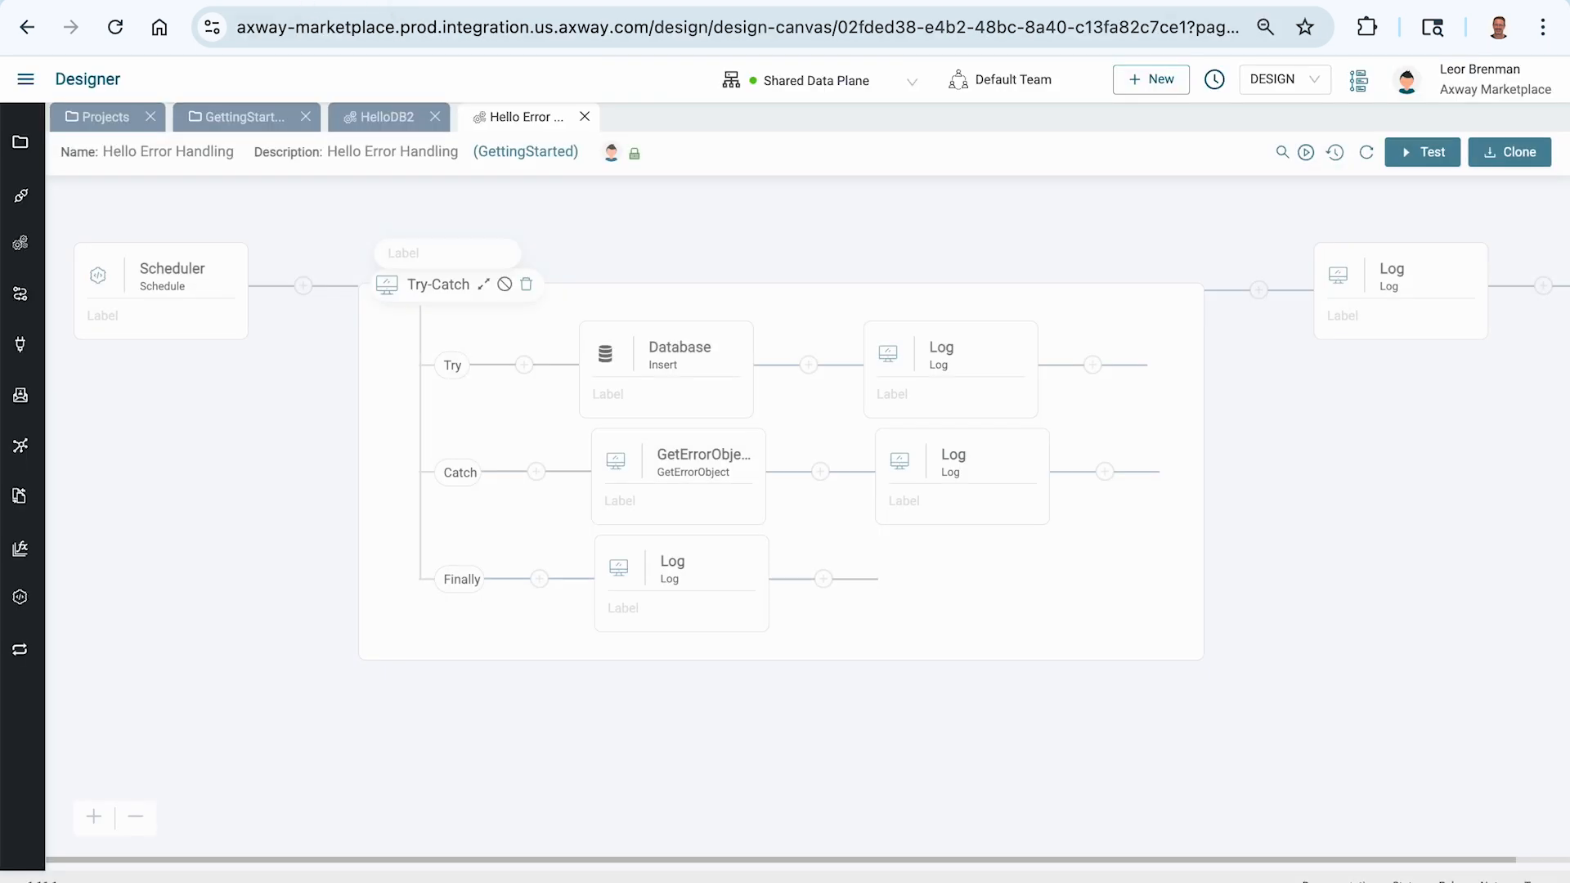
Switch to the Designer, test the Hello Error Handling integration, and examine the Try branch's Log in the Monitor
left_click(1428, 155)
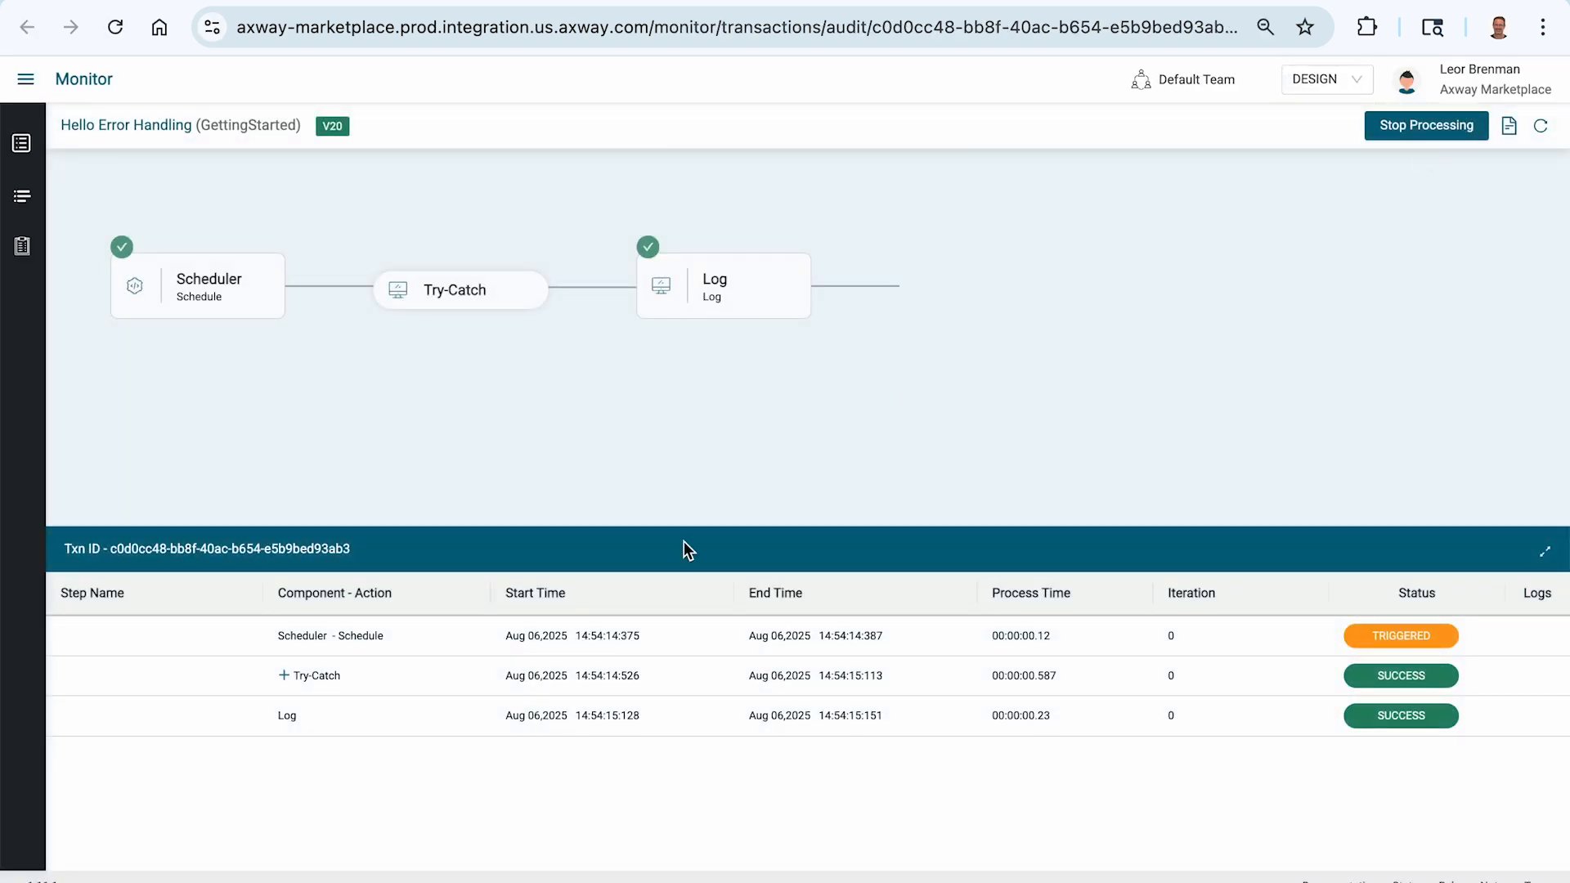
left_click(283, 677)
left_click(283, 635)
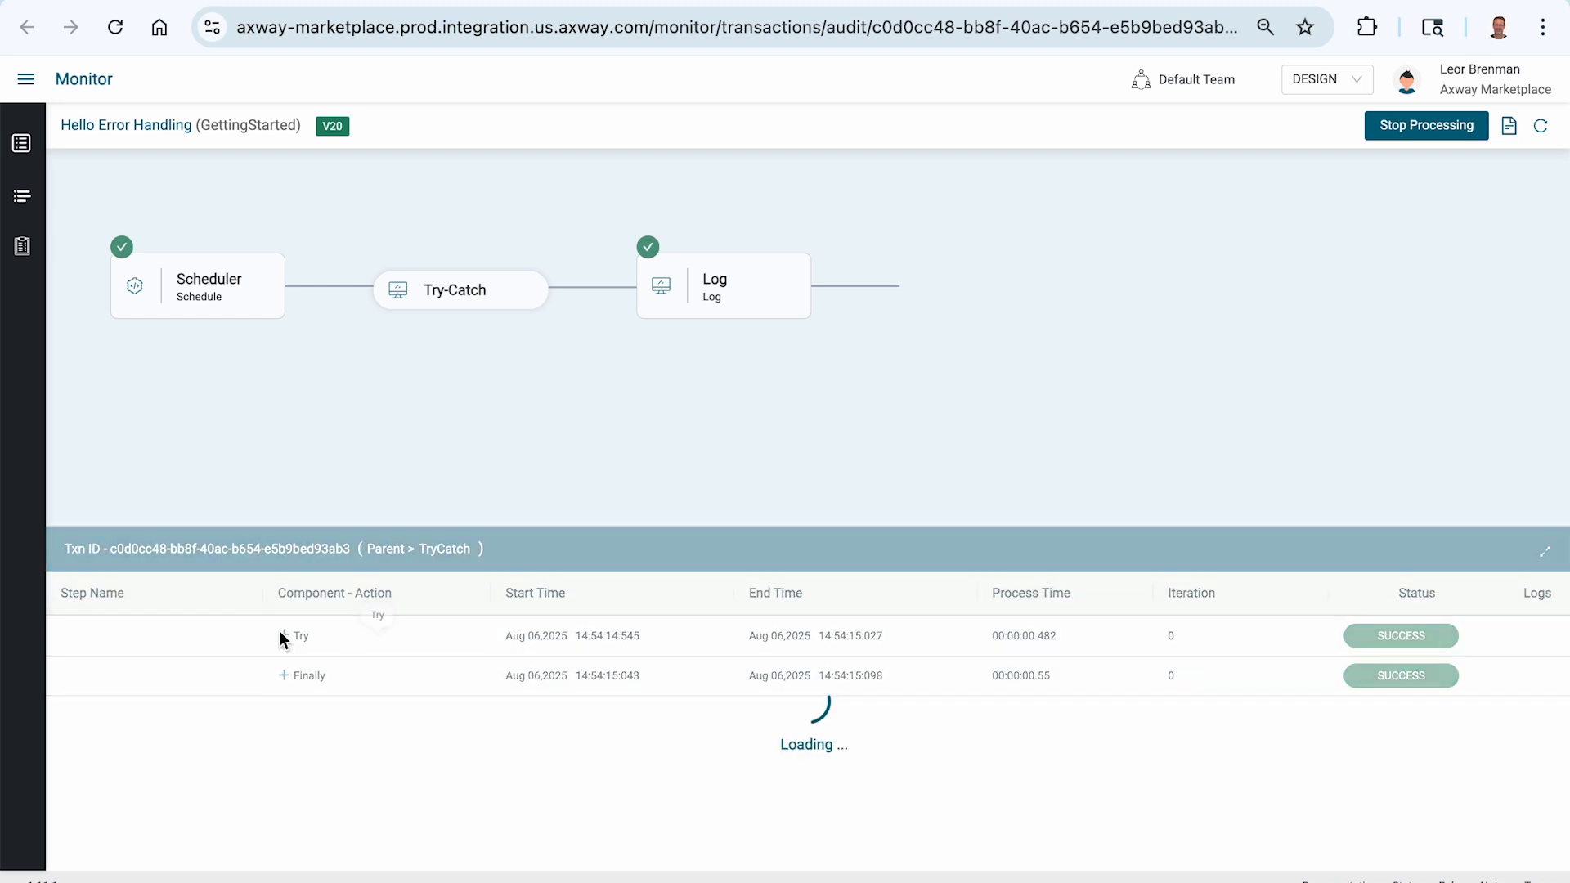
left_click(430, 680)
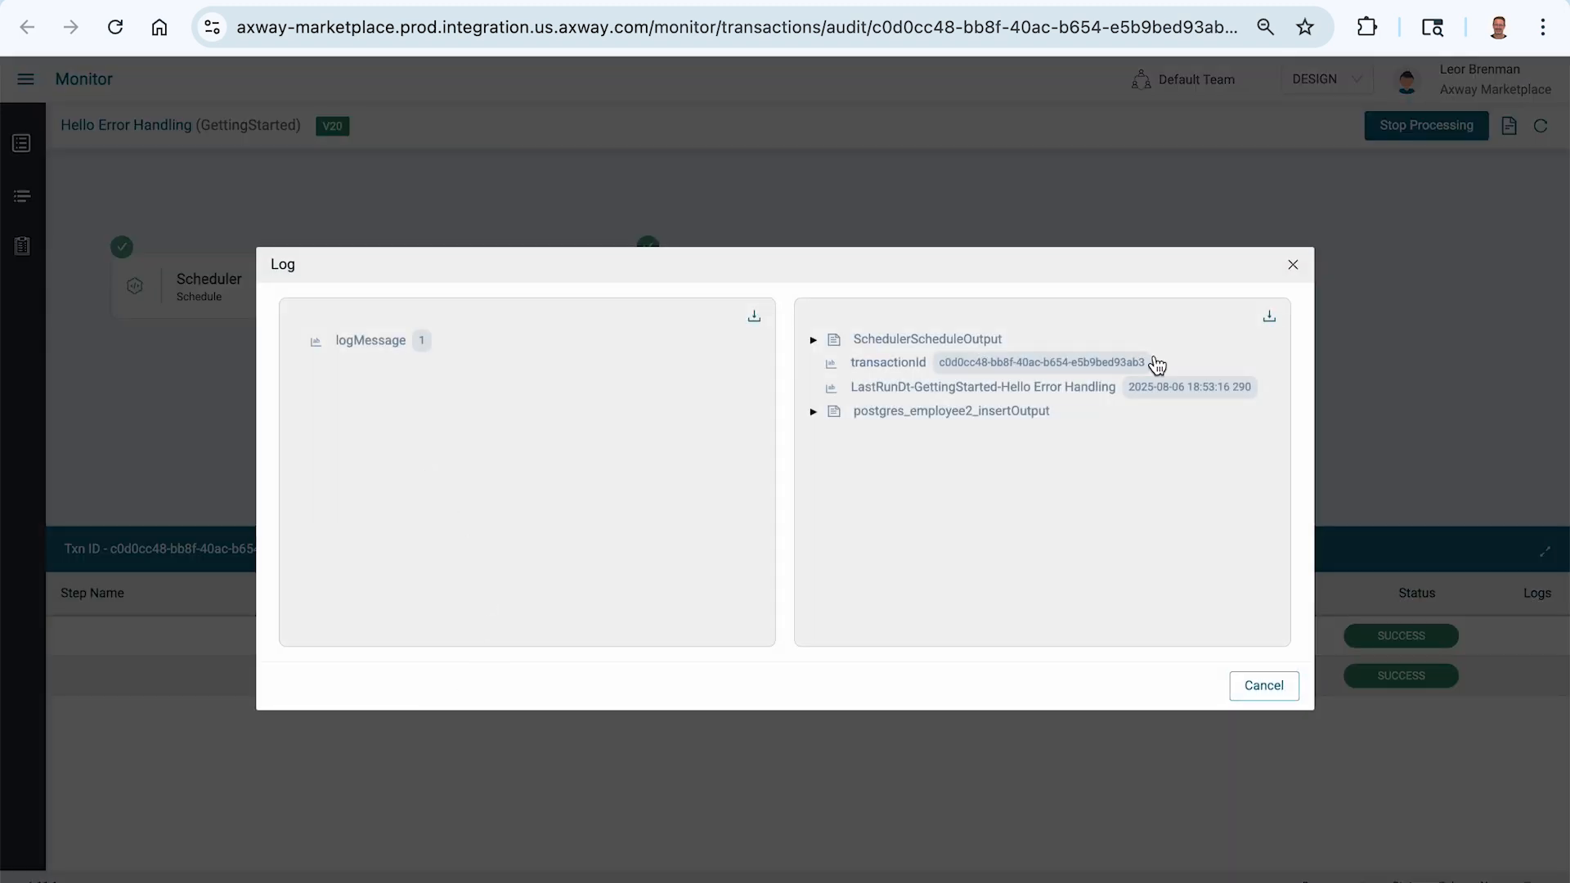
left_click(1293, 267)
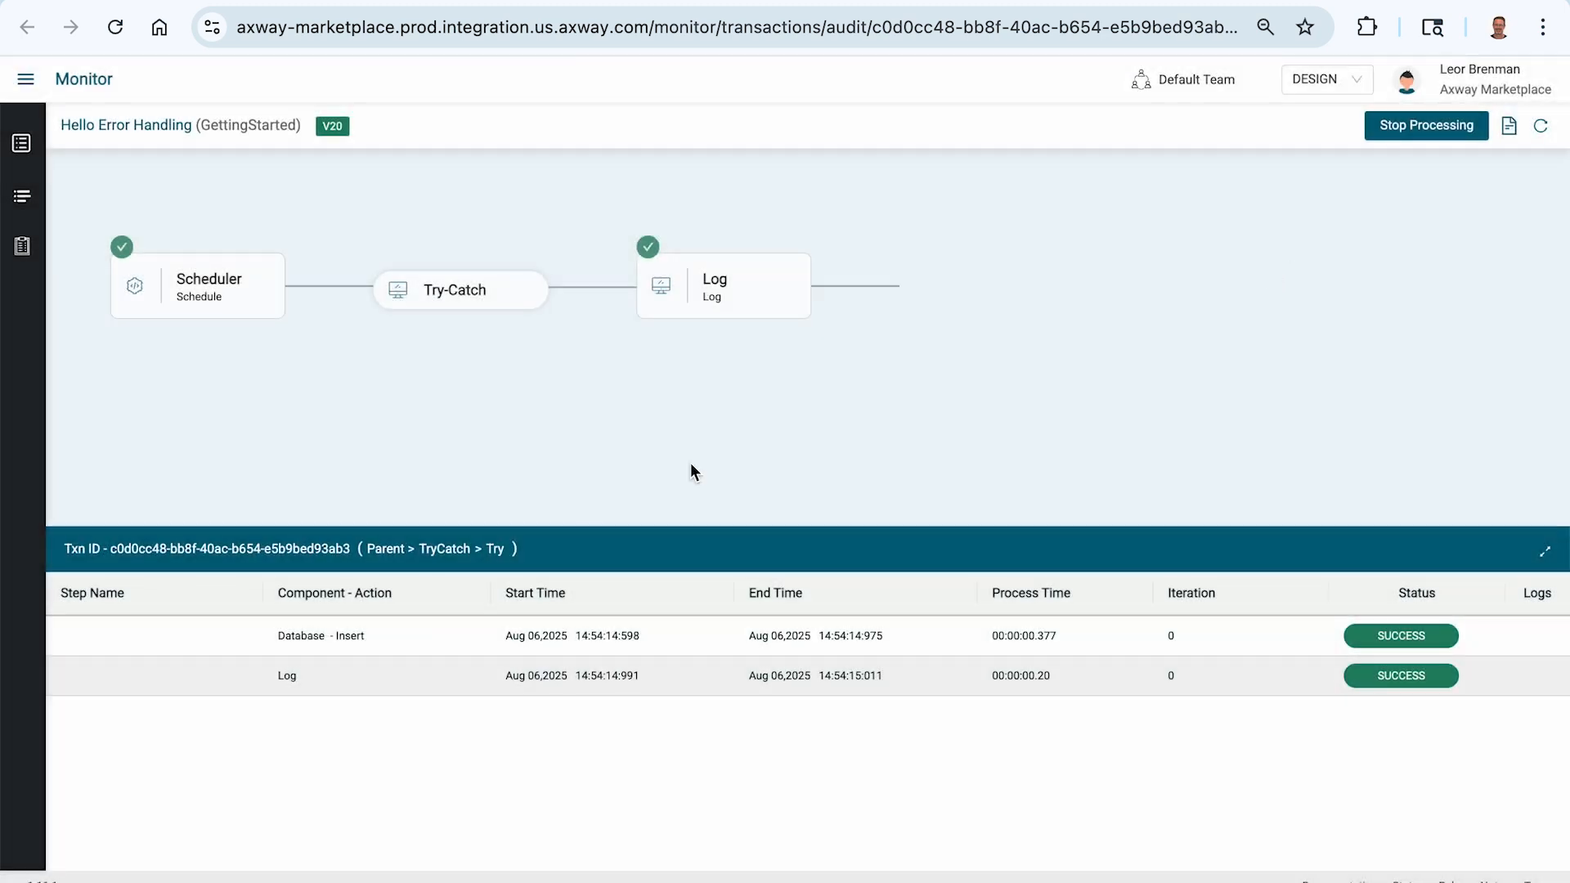
Go back to the transaction's TryCatch level and examine the Log recorded in the Finally branch
left_click(448, 548)
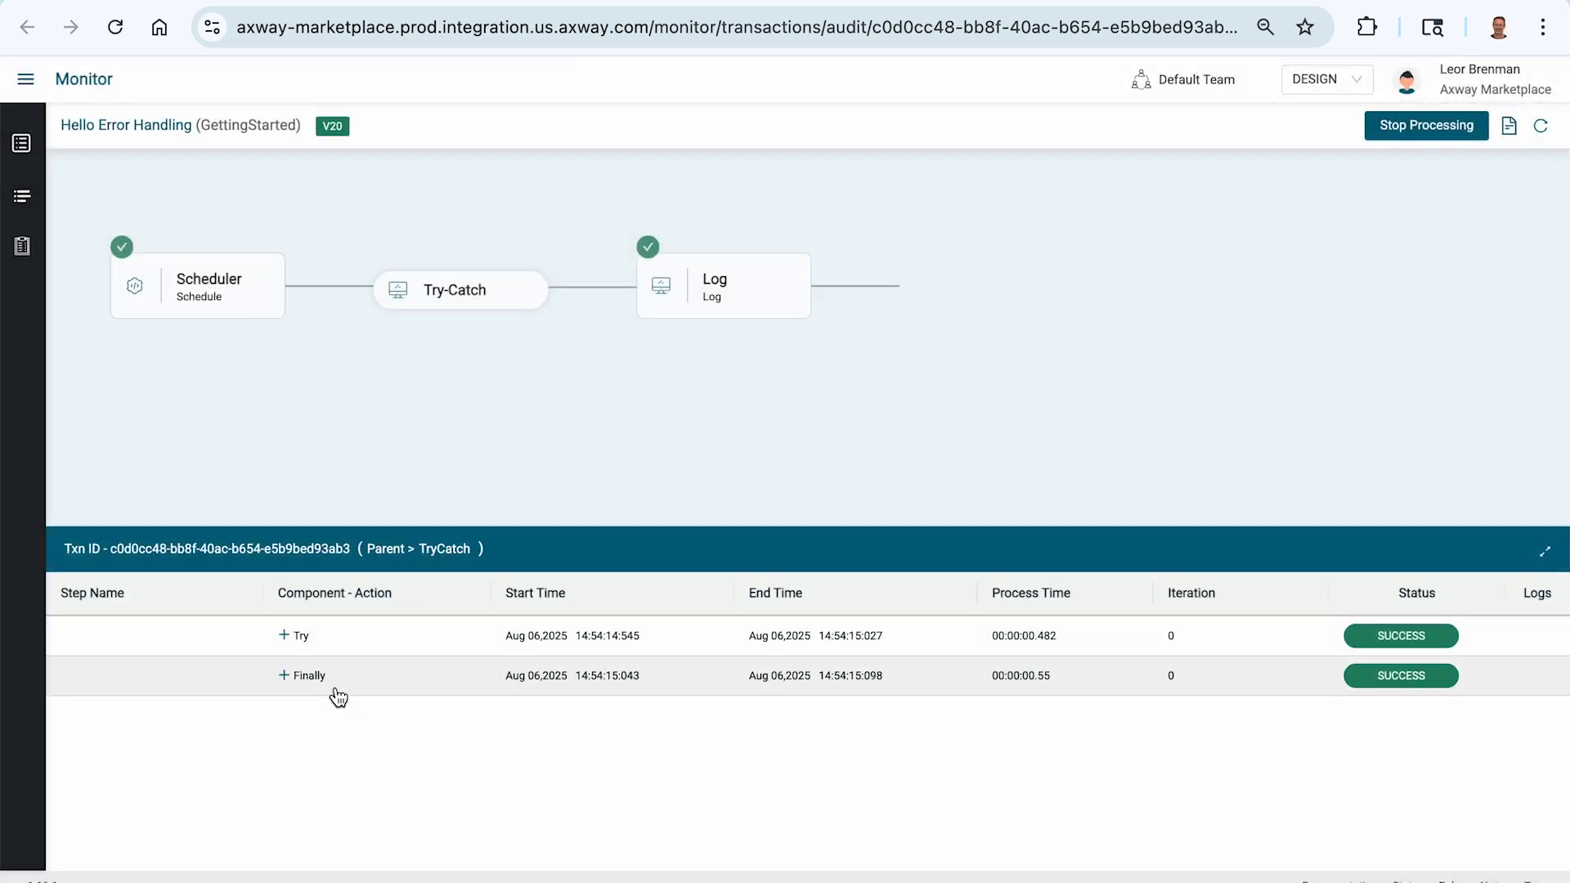
left_click(282, 677)
left_click(376, 635)
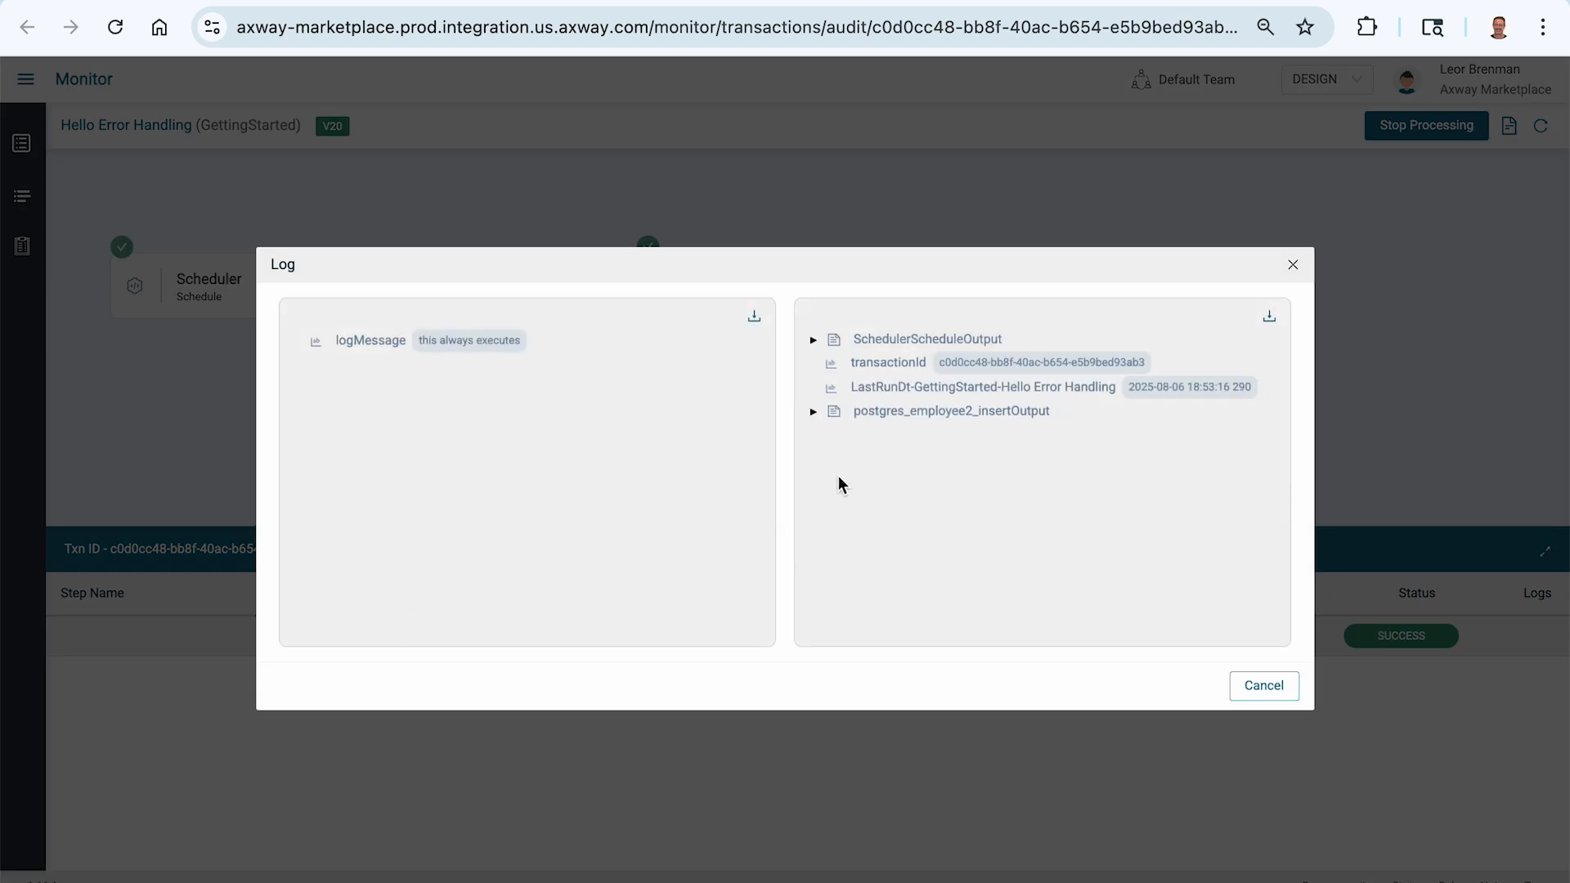
left_click(1294, 264)
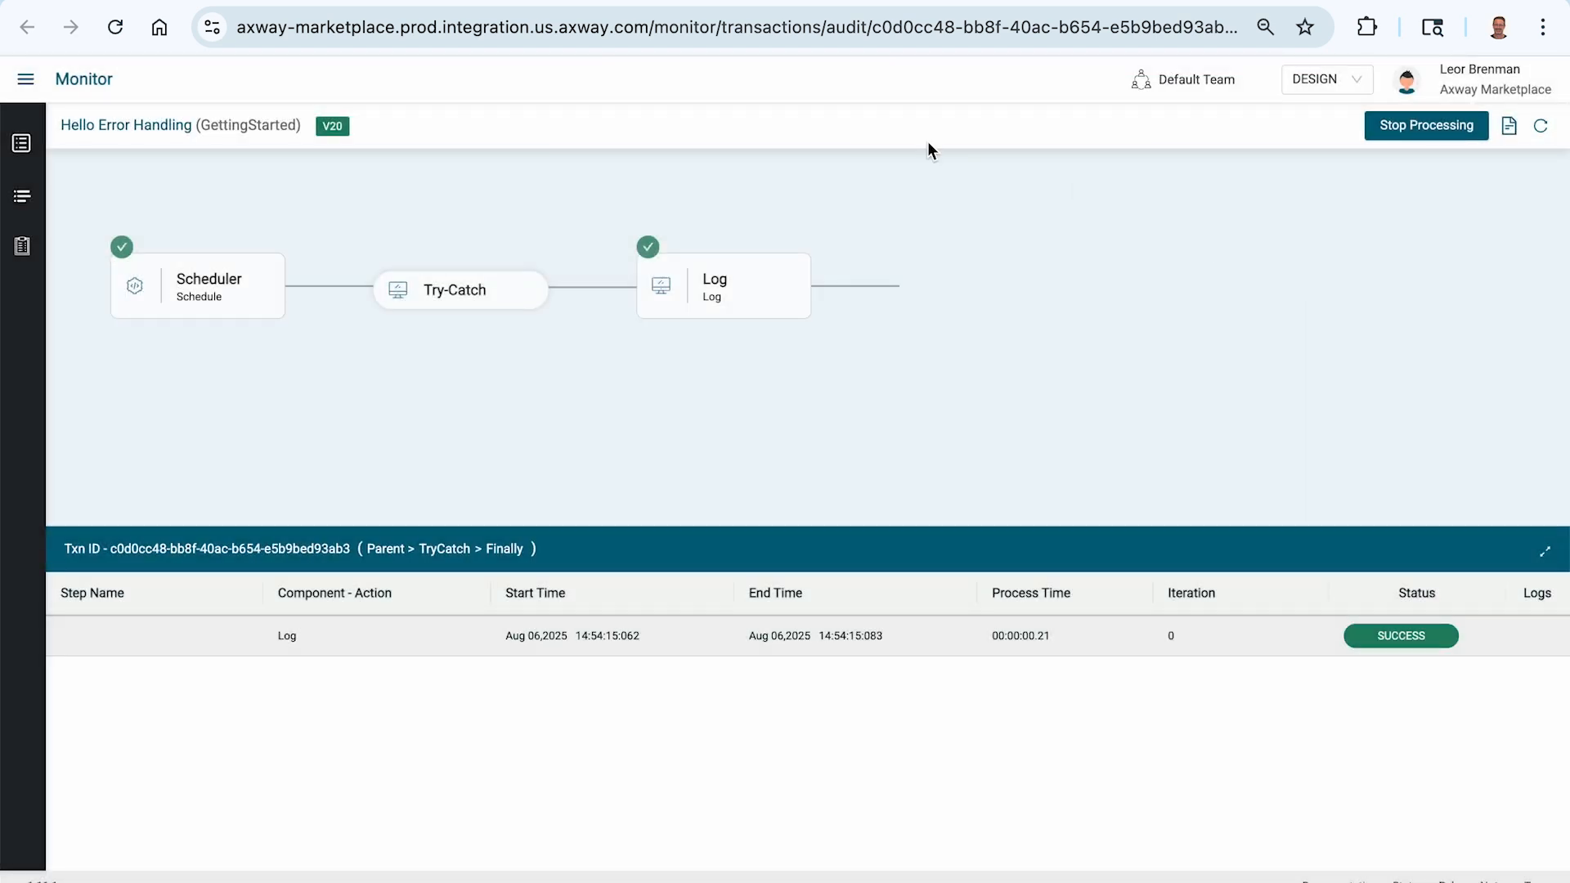
Return to the Designer and add a ThrowException component after the final Log that follows the Try-Catch block
key("ctrl+shift+Tab")
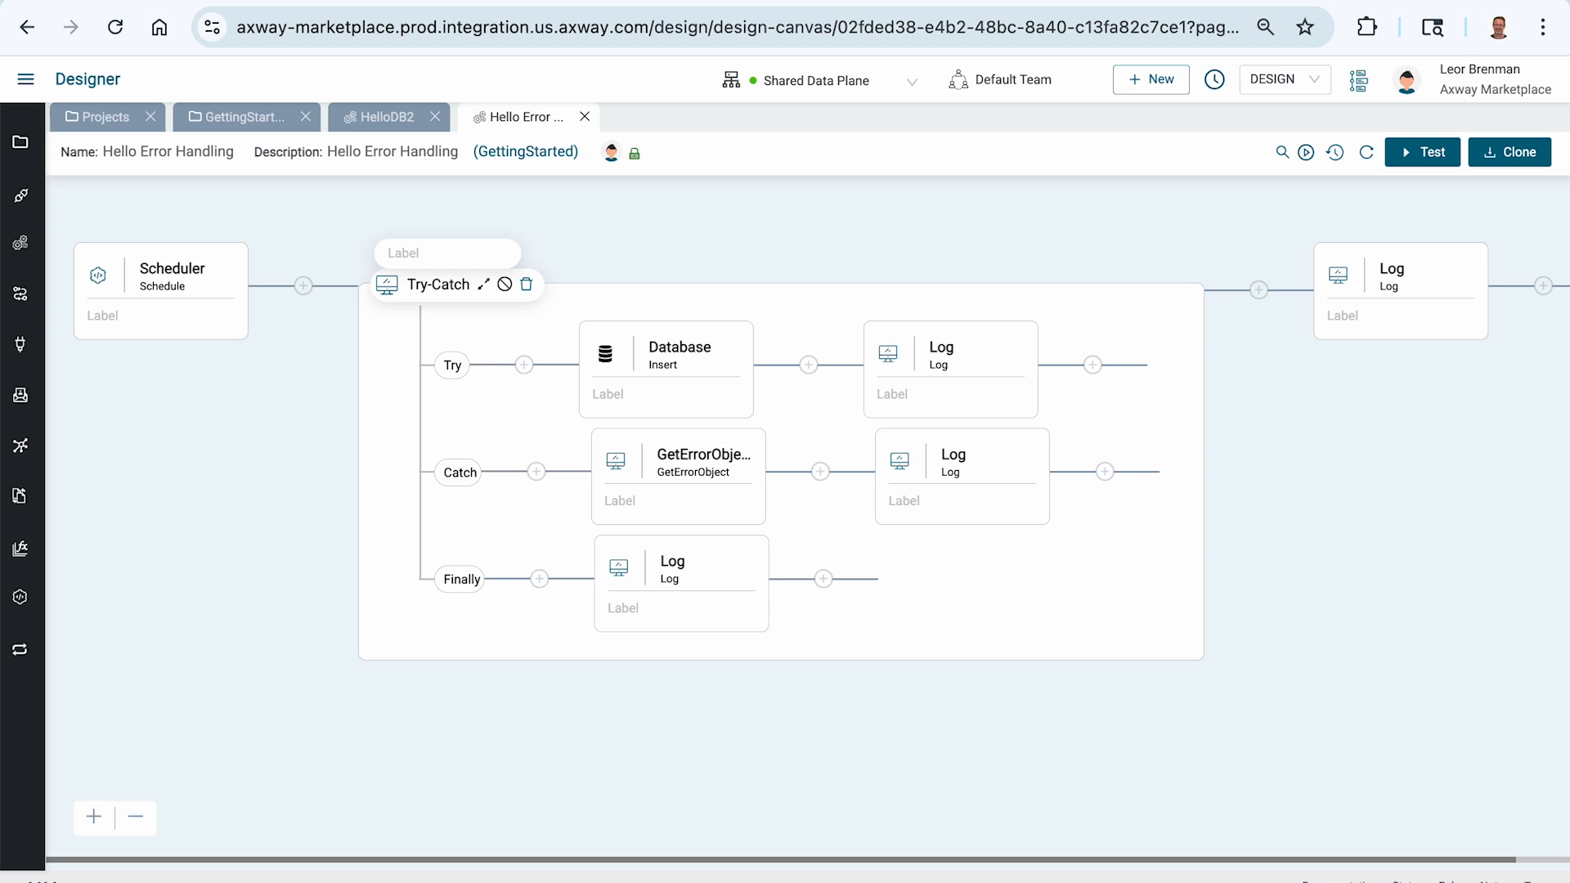
scroll(729, 350, "right", 2)
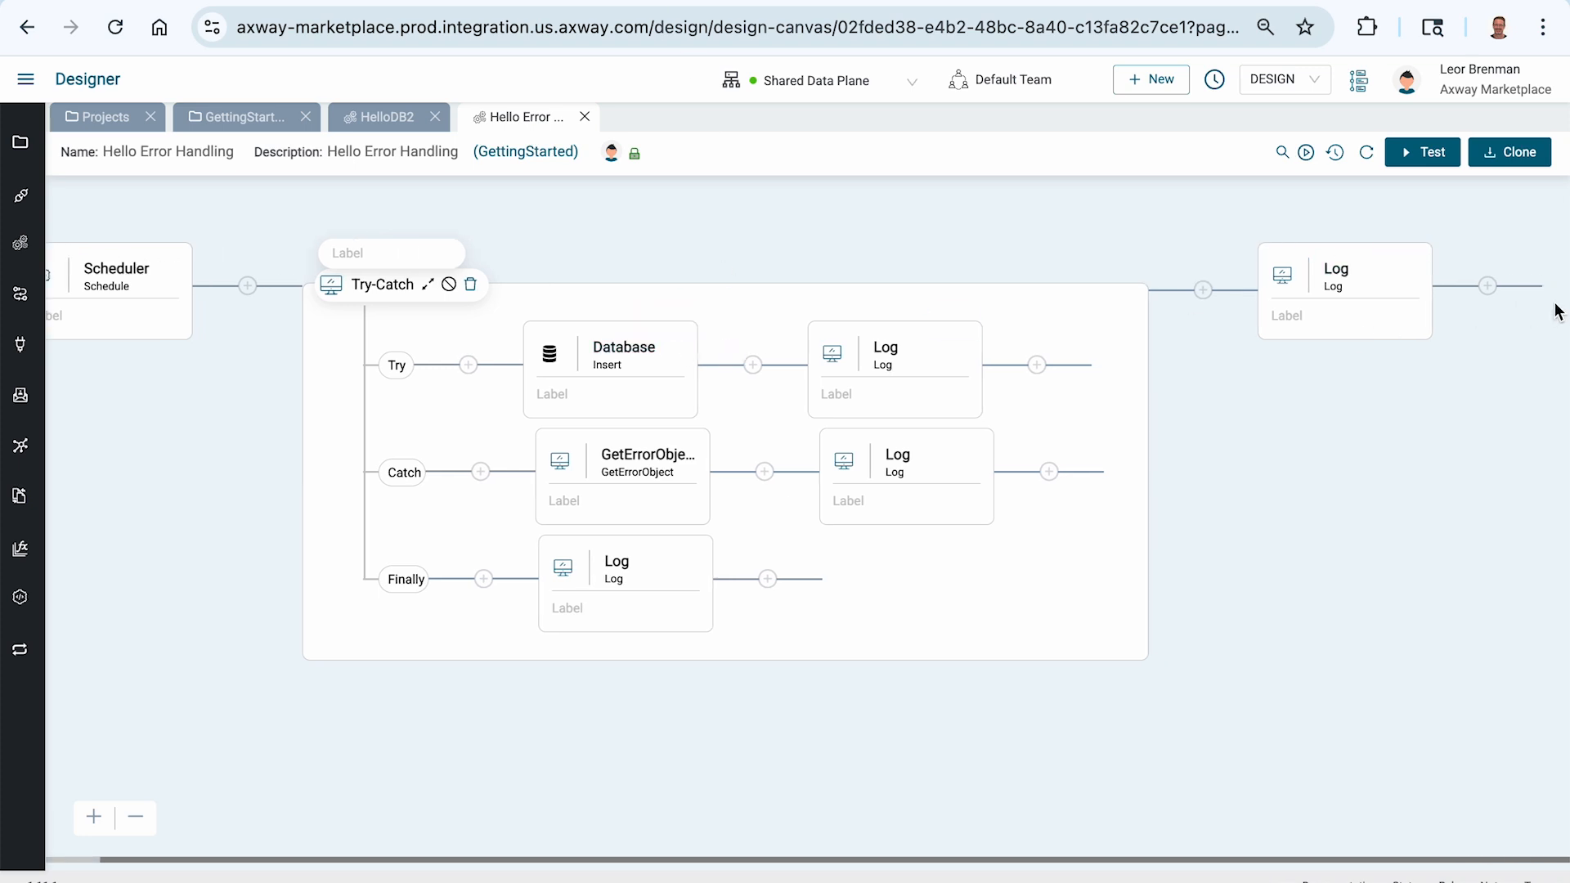
left_click(1490, 286)
left_click(1347, 229)
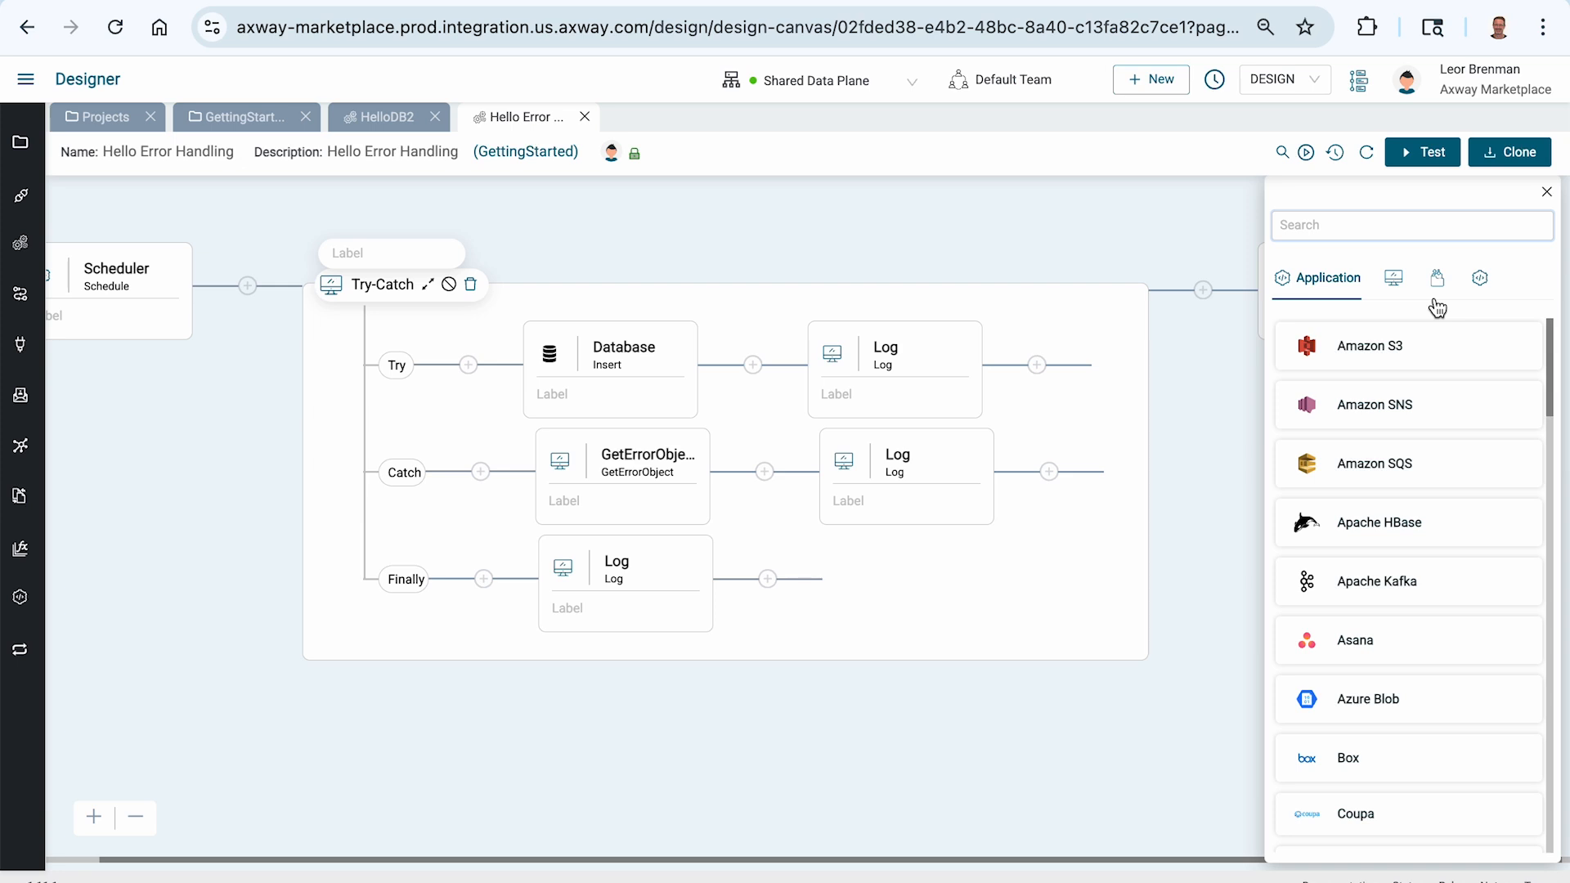
type("thr")
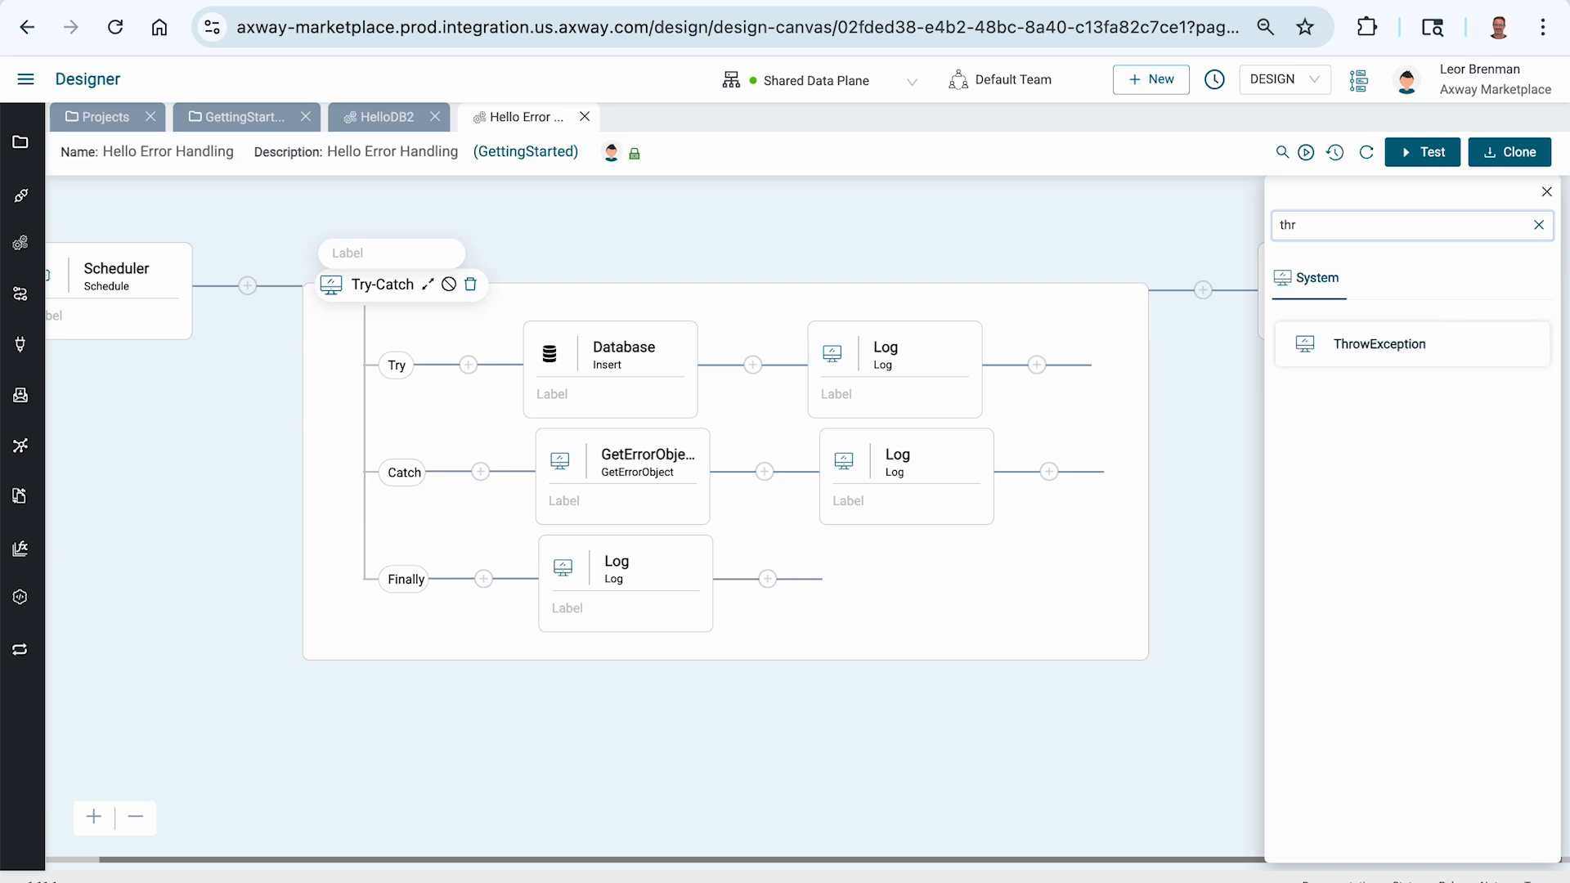
left_click_drag(1394, 339, 1359, 381)
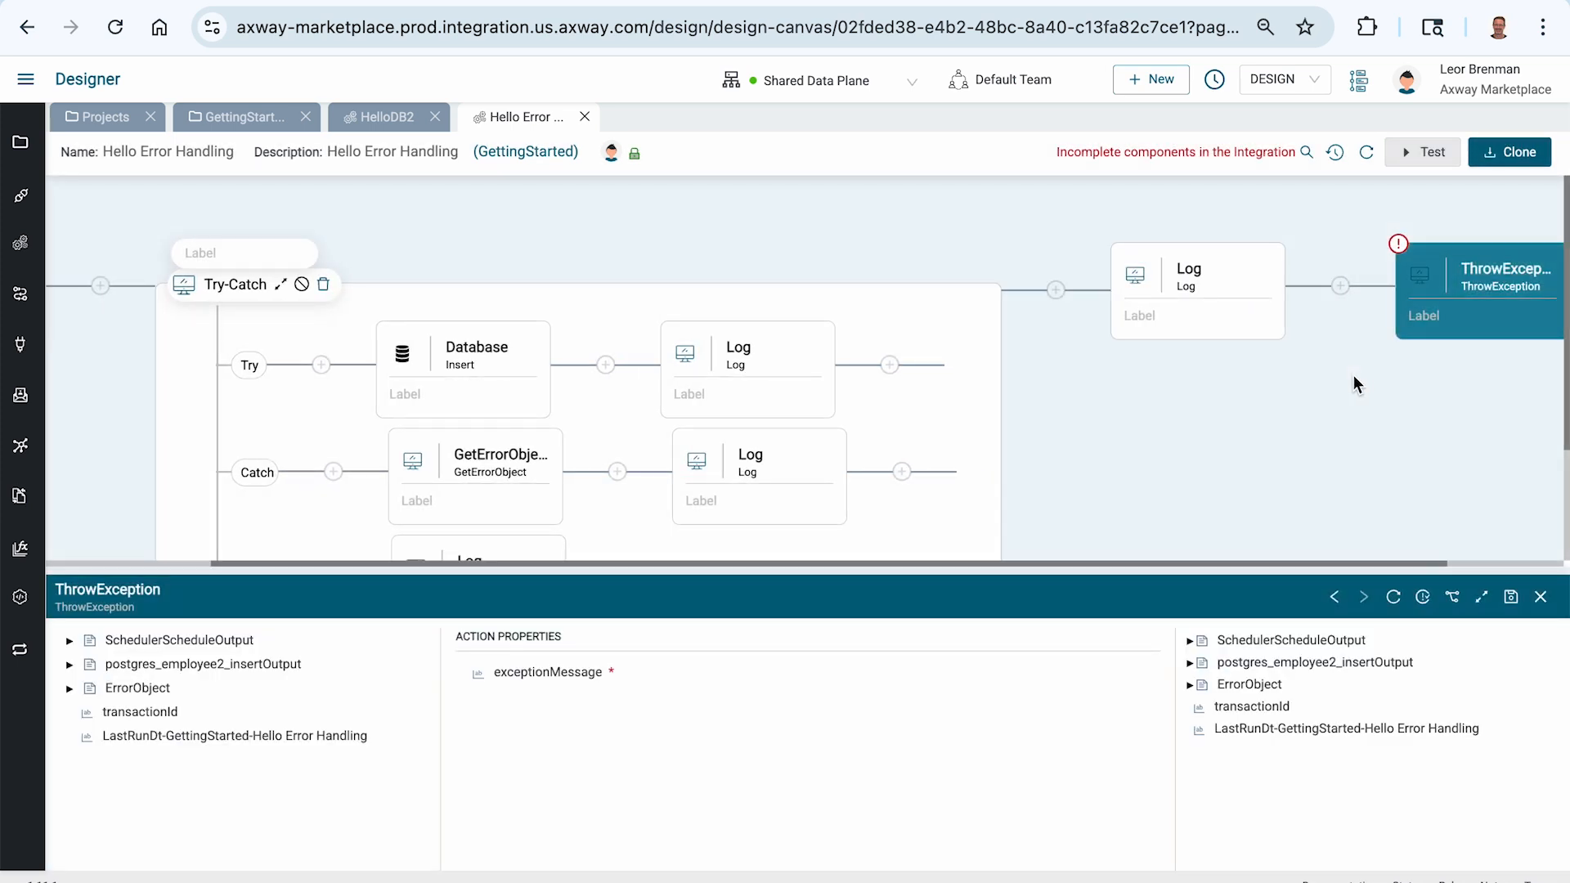
Set the ThrowException's exceptionMessage value to "Integration threw exception" and save the step
left_click(549, 674)
left_click(594, 746)
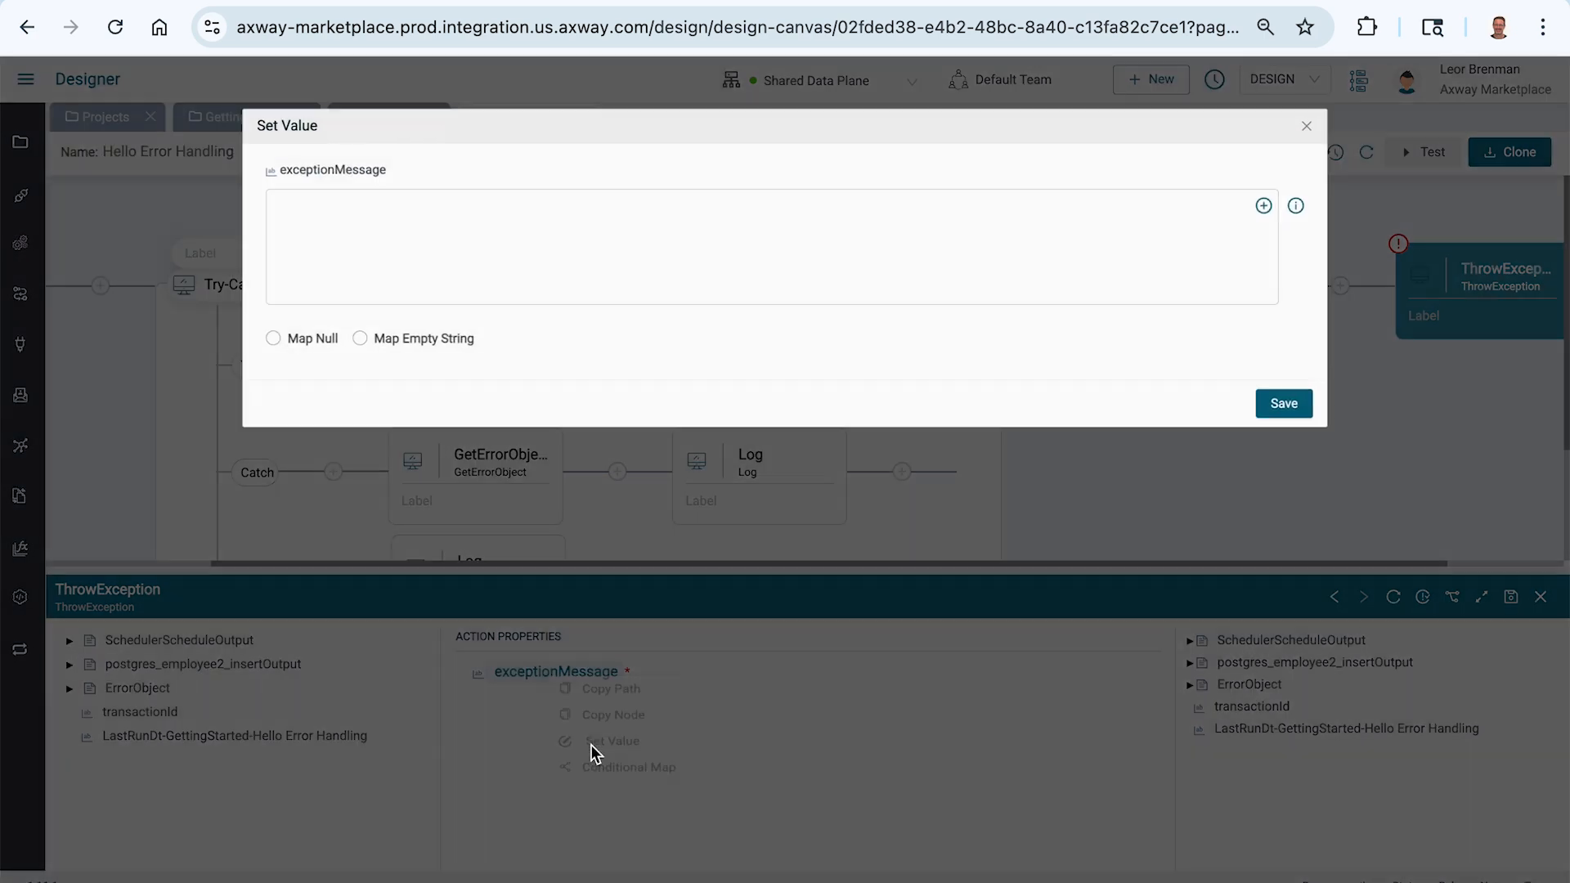
type("Integration thr")
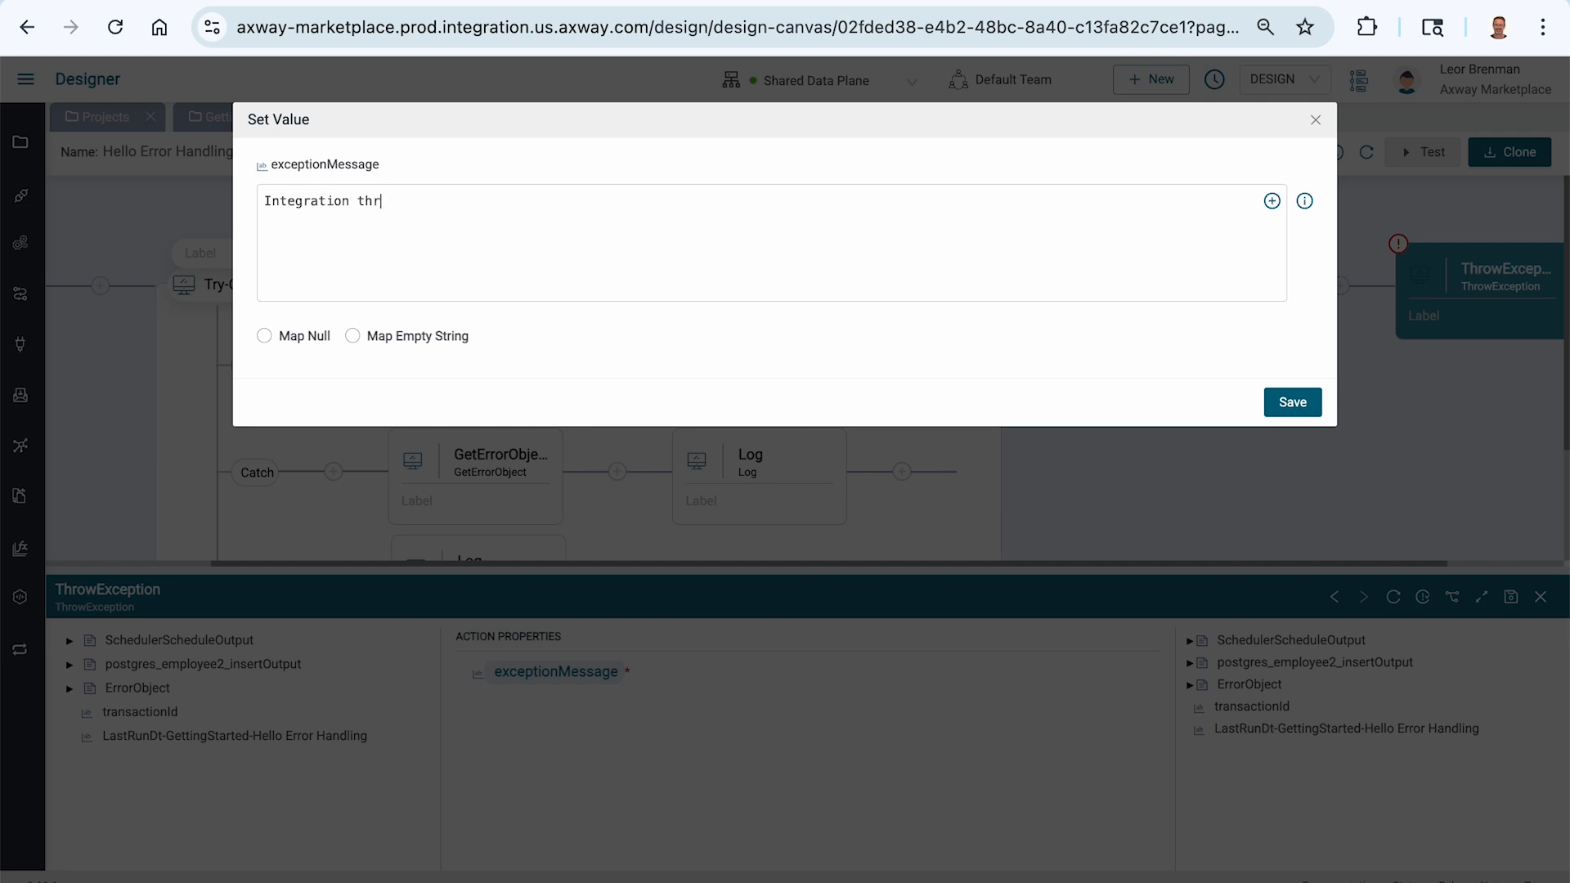
type("ew exception")
left_click(1290, 404)
left_click(1511, 597)
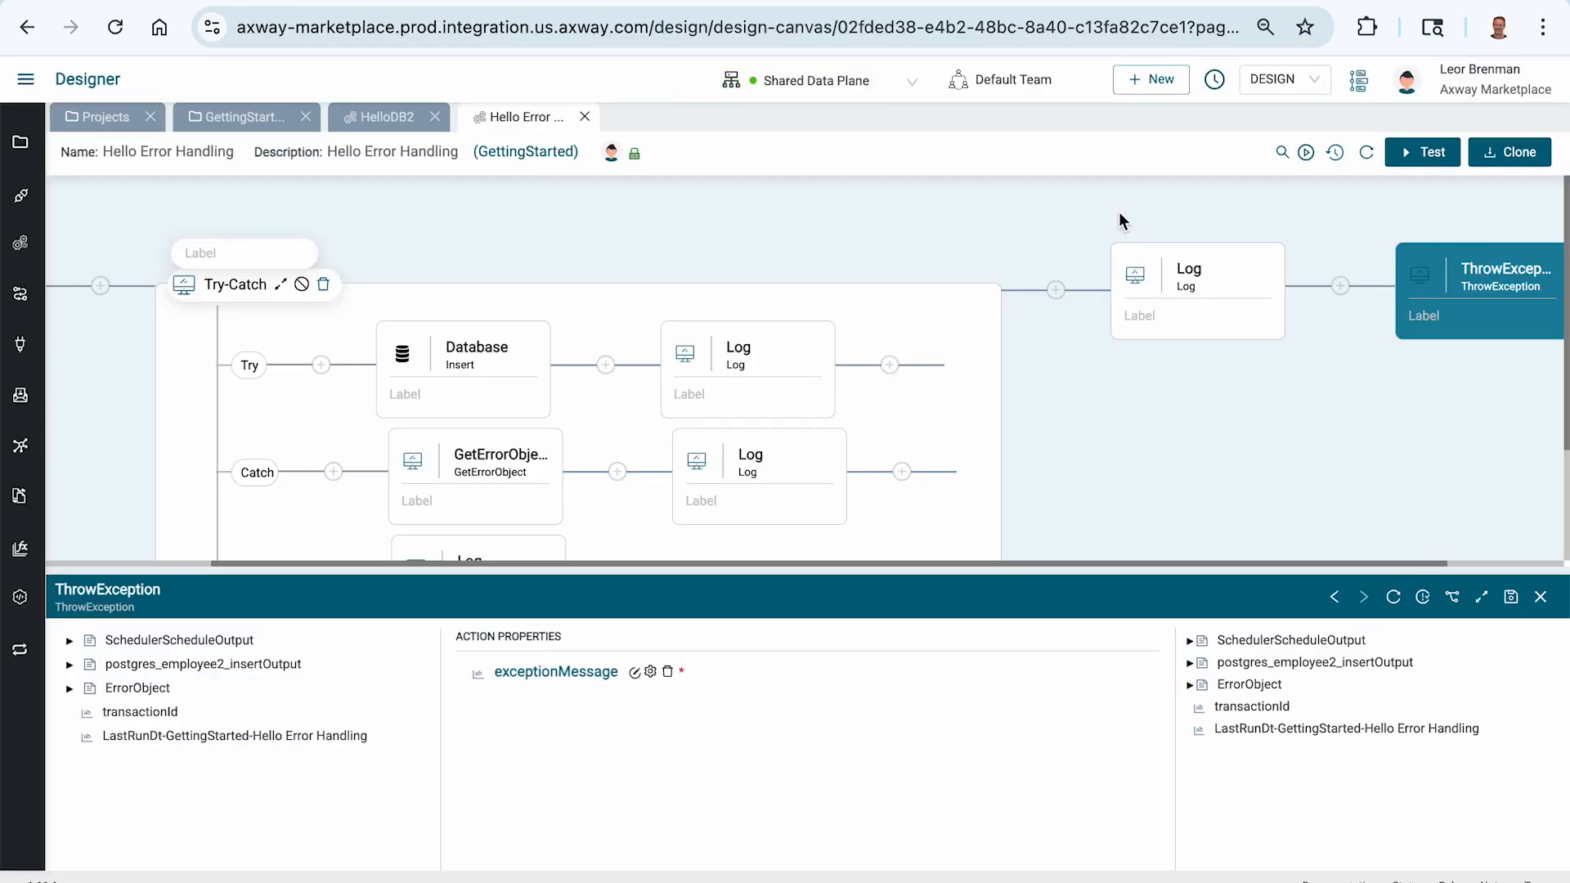
Test the integration, then switch to Gmail and read the failure notification's reason for the thrown exception
left_click(1430, 155)
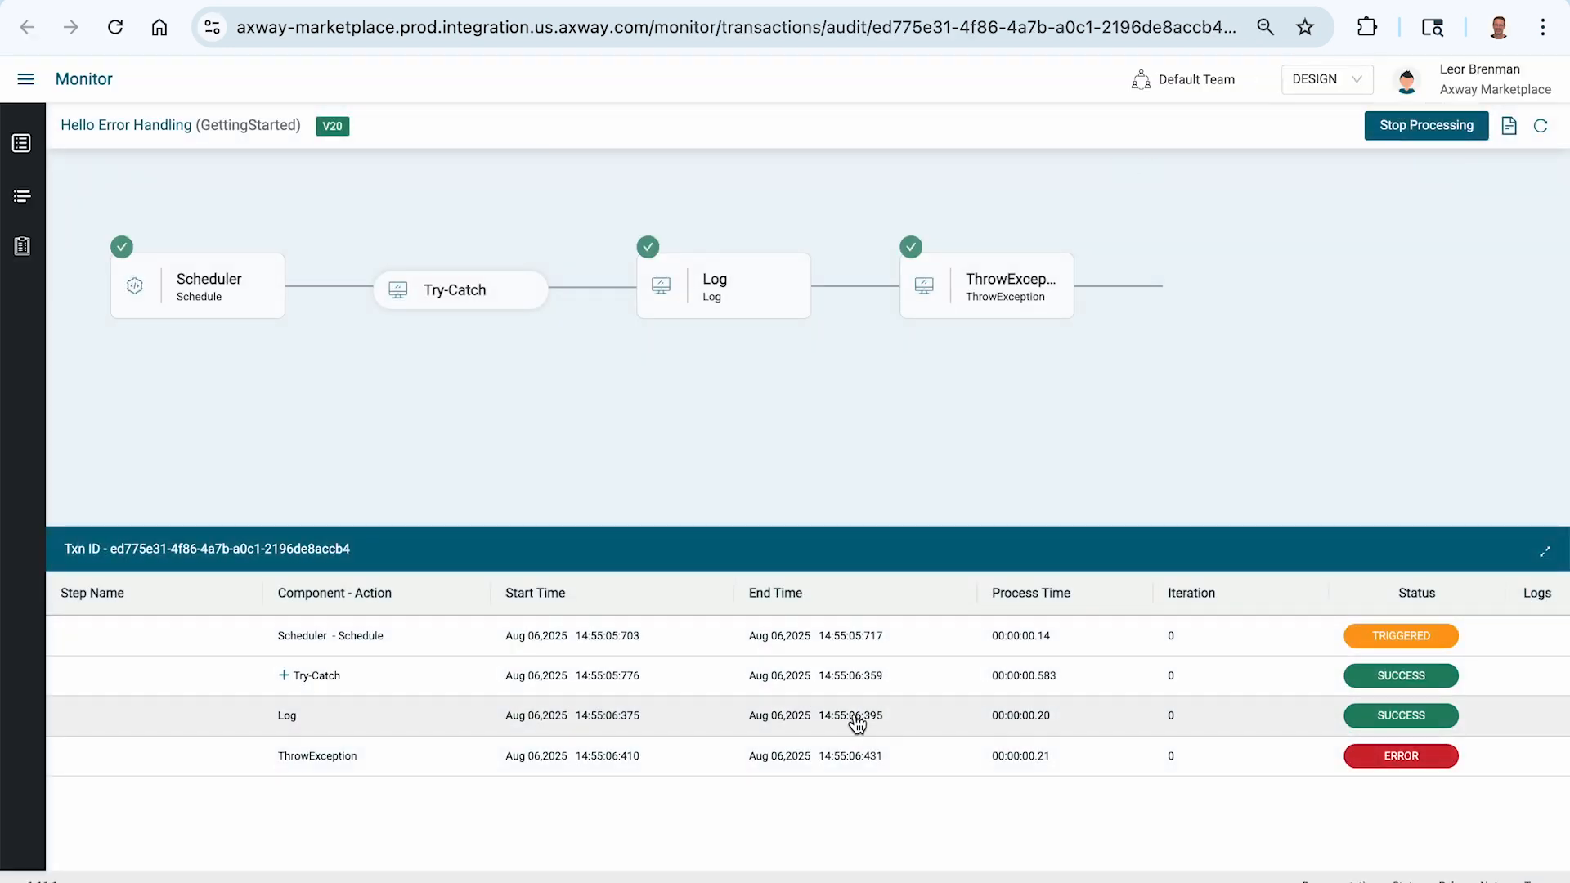
left_click(21, 143)
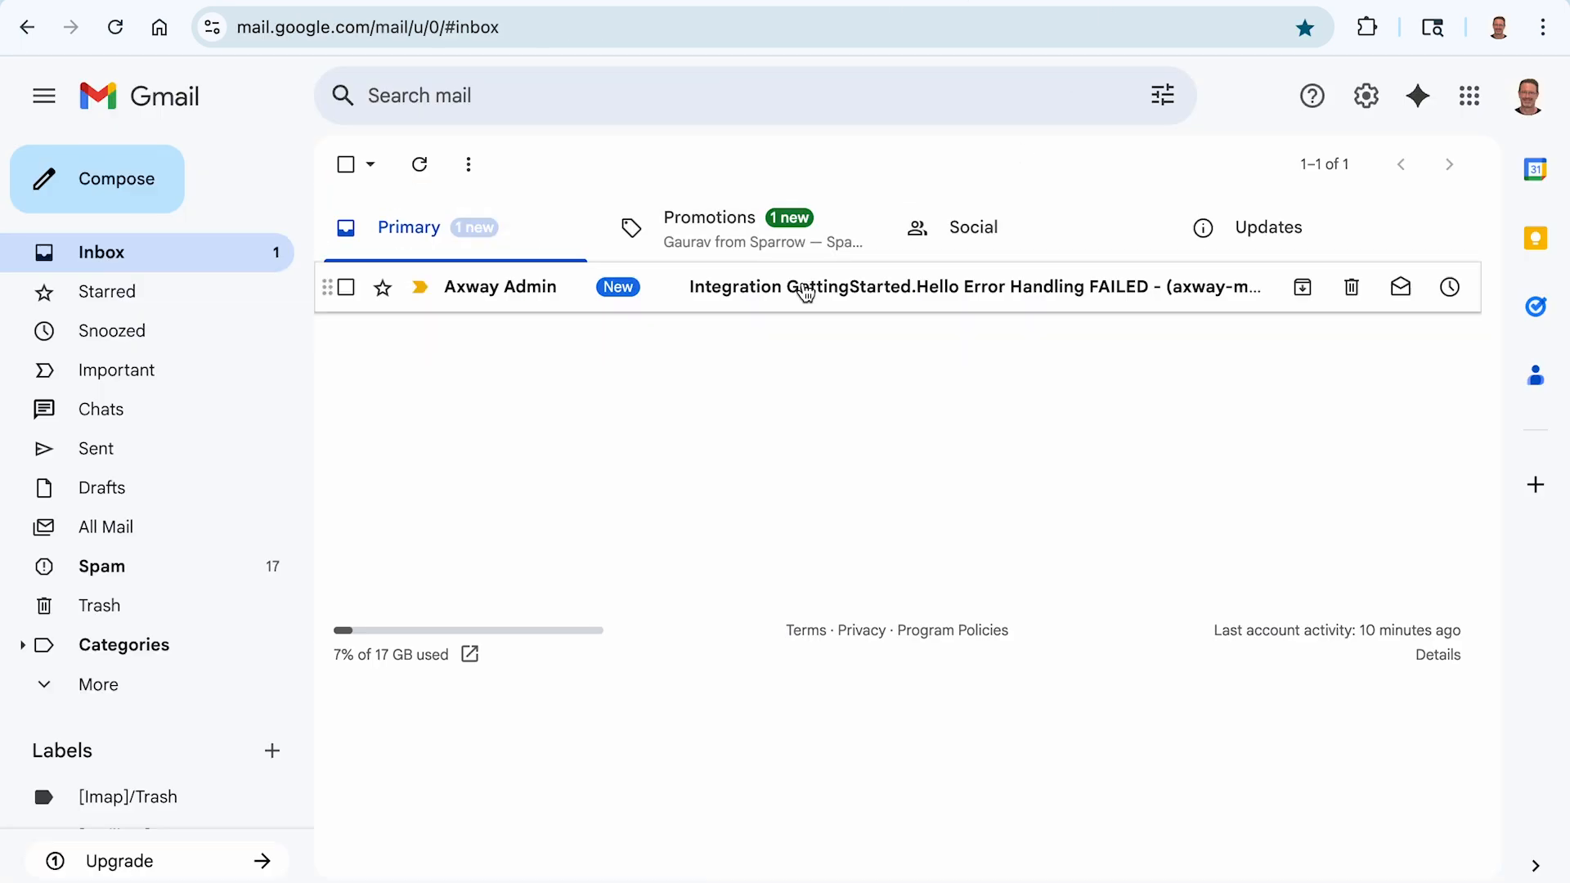
left_click(802, 291)
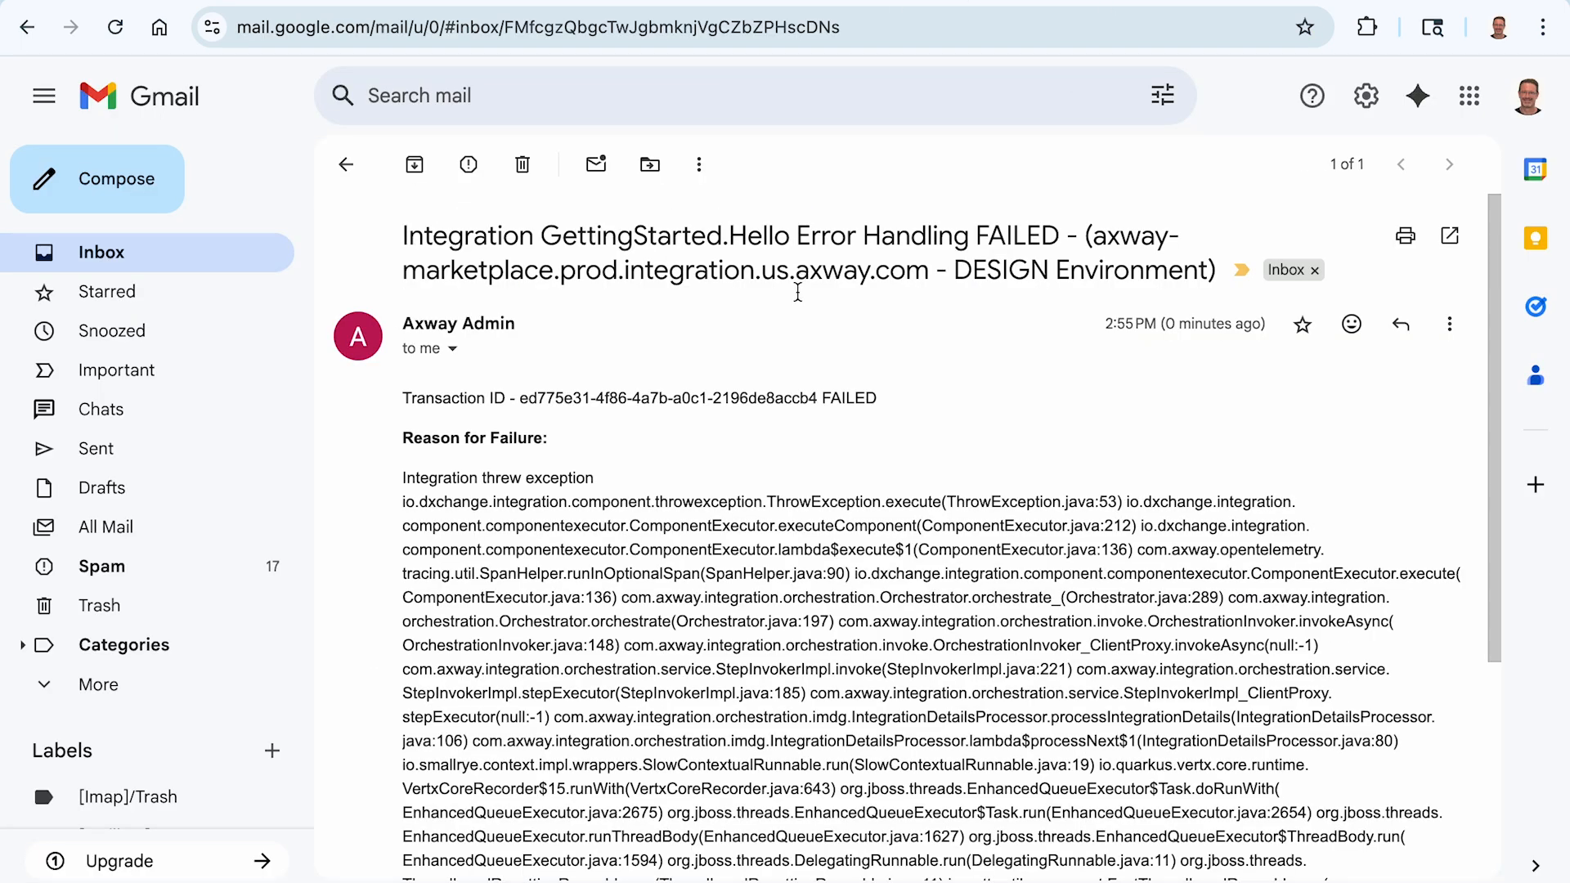
scroll(729, 526, "down", 1)
left_click_drag(402, 454, 599, 463)
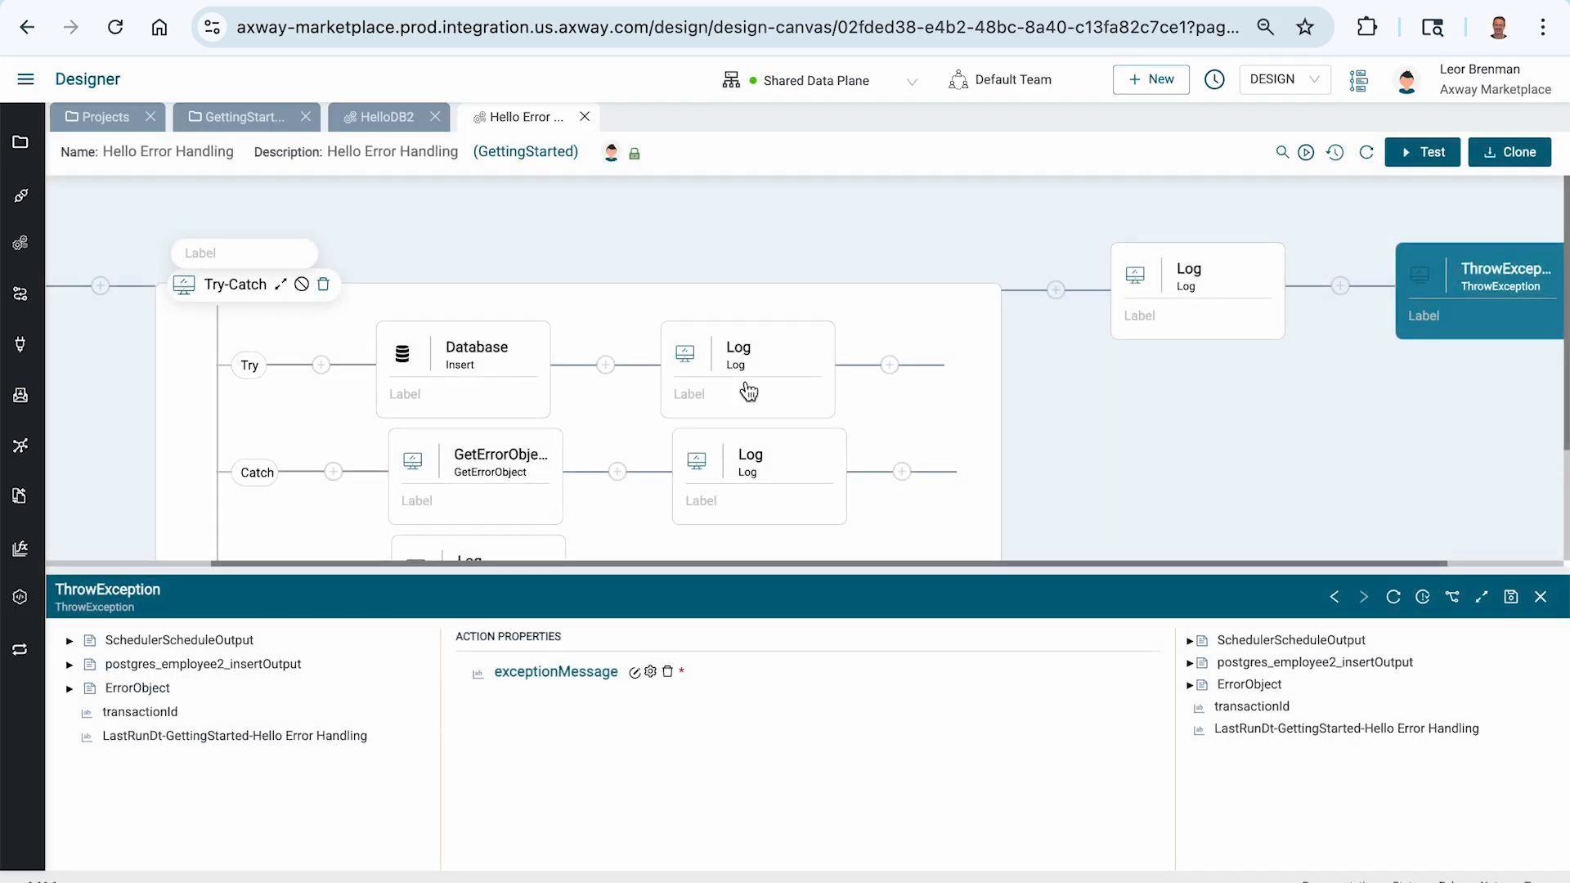
Back in the Designer, close the ThrowException's configuration and review the flow through to its final component
left_click(1541, 597)
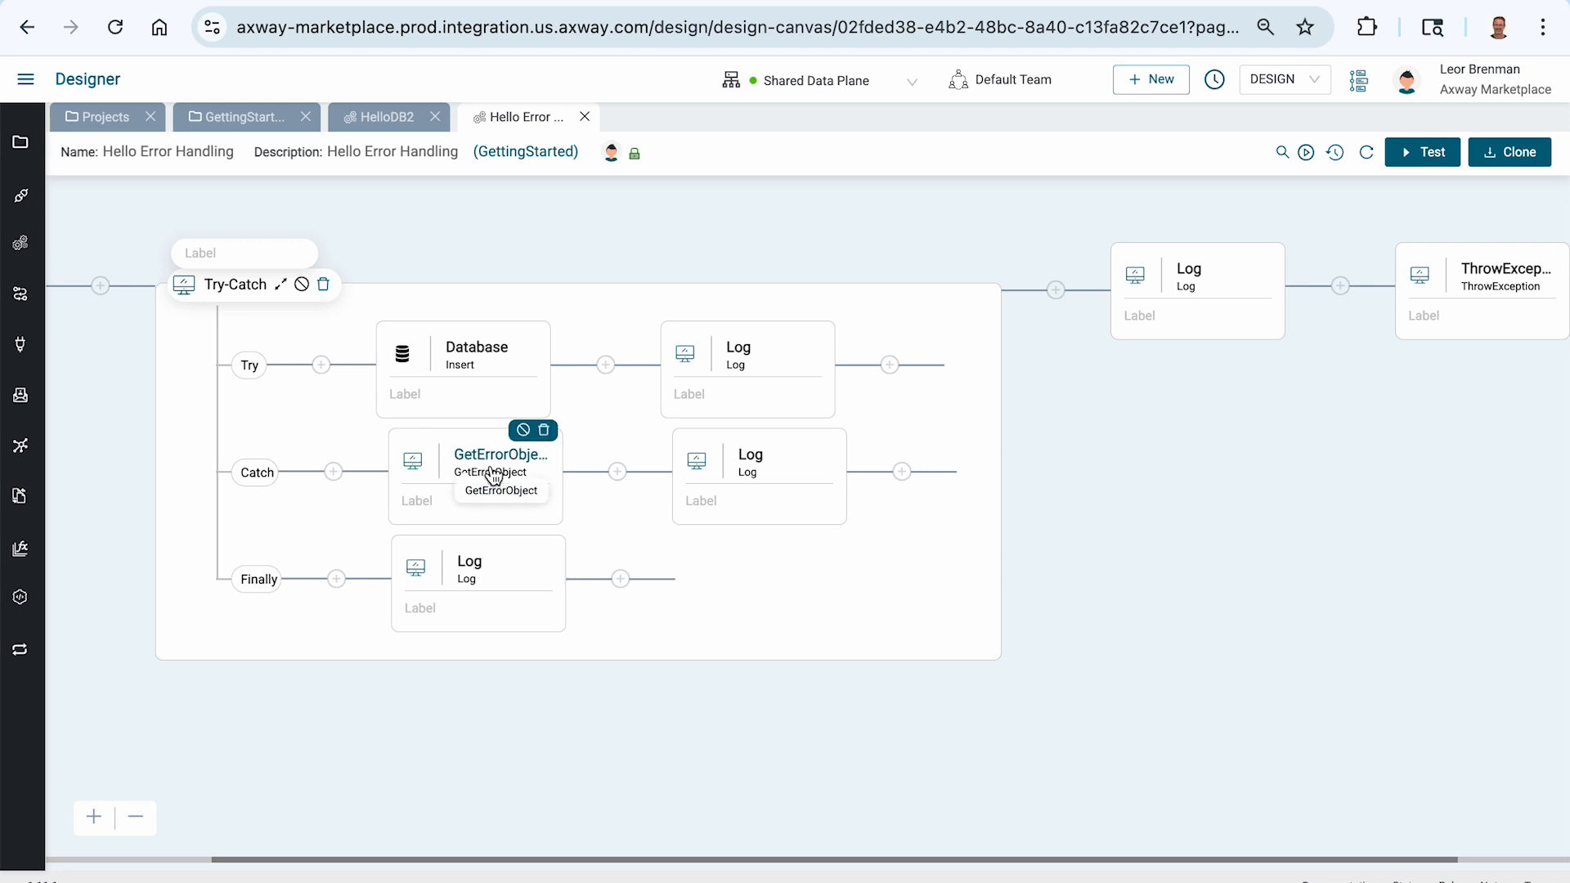
scroll(1192, 418, "right", 1)
scroll(1193, 419, "right", 5)
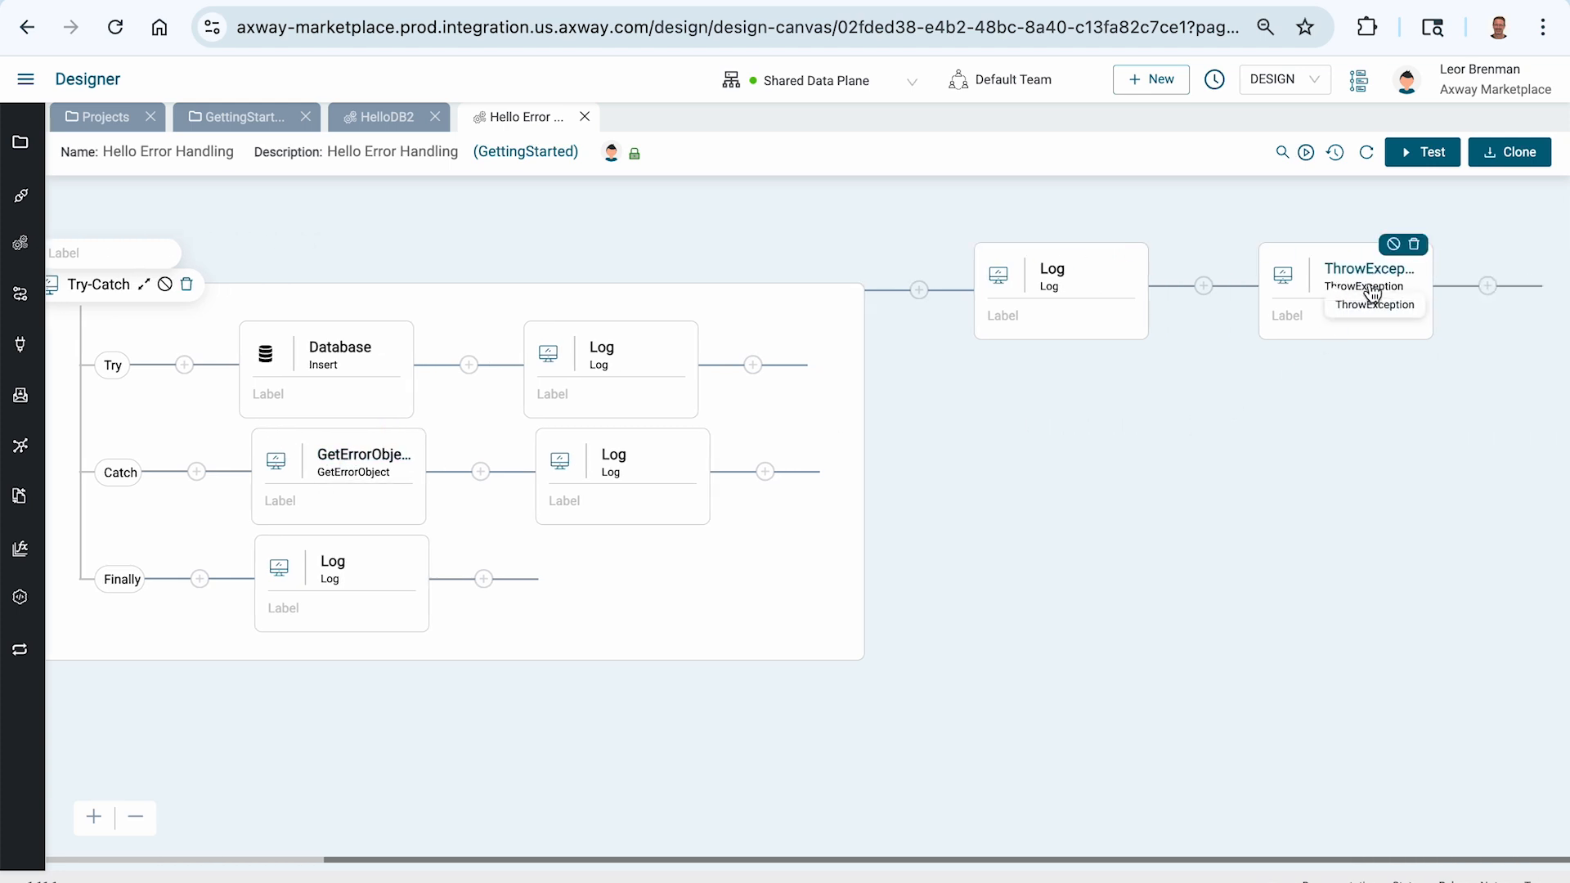